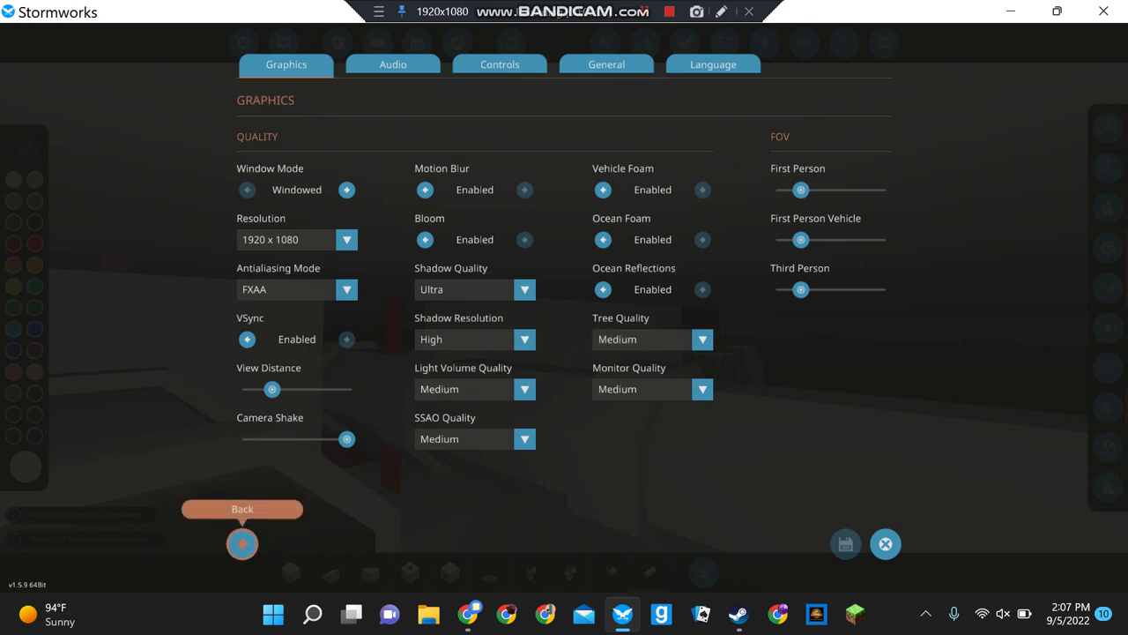
# Exit the graphics settings and pause menu, then fly into the frigate's interior past the radiators
pyautogui.press('Escape')
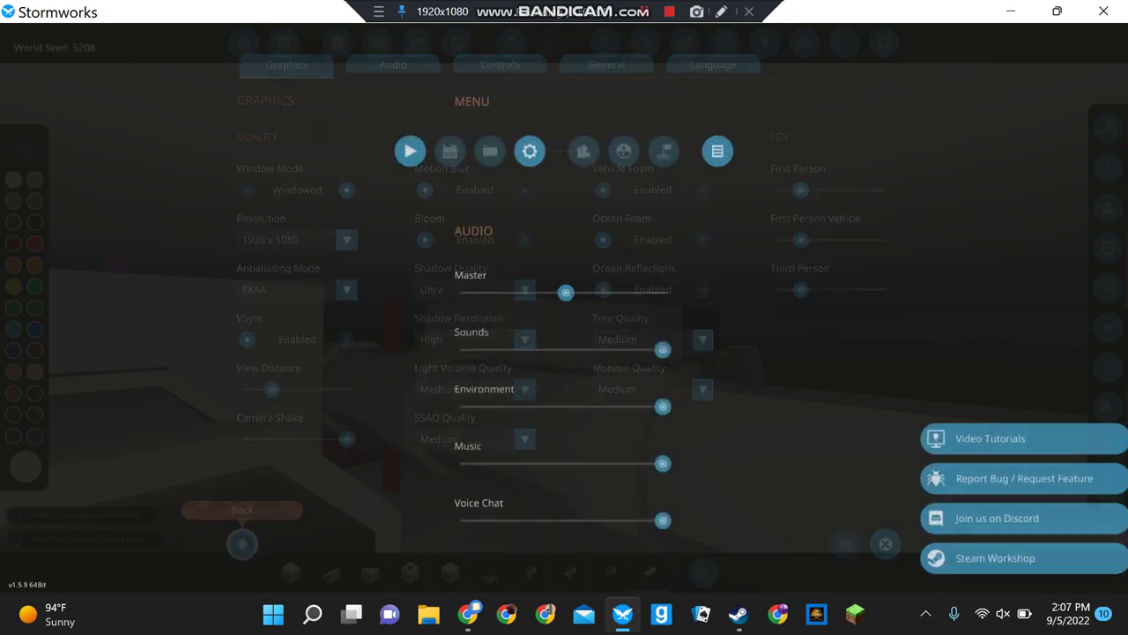
pyautogui.press('Escape')
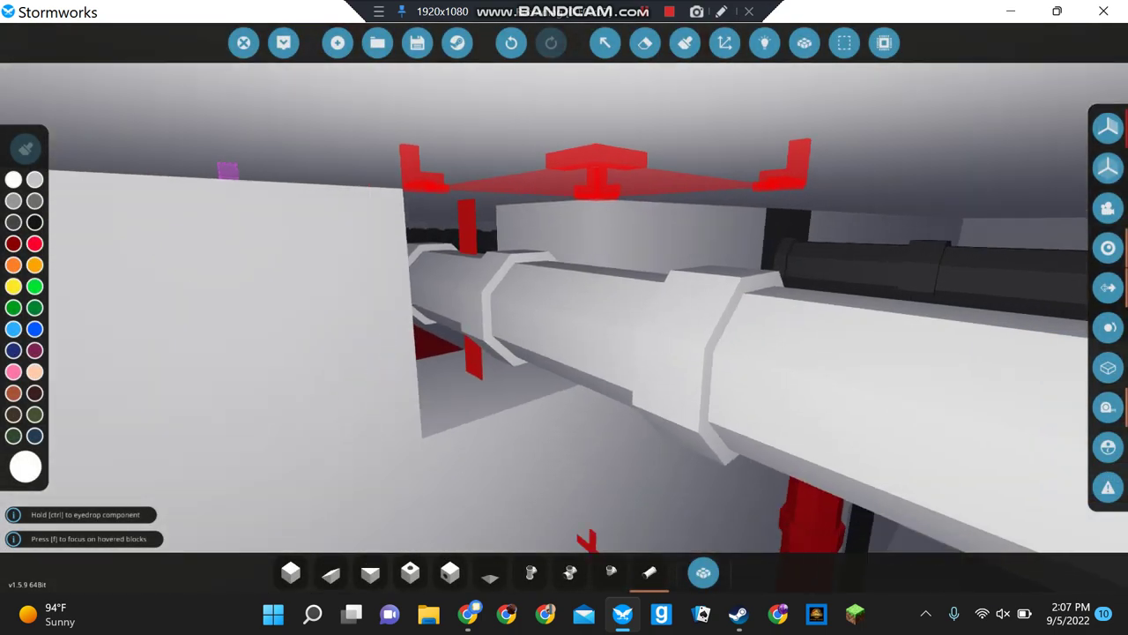
pyautogui.press('w')
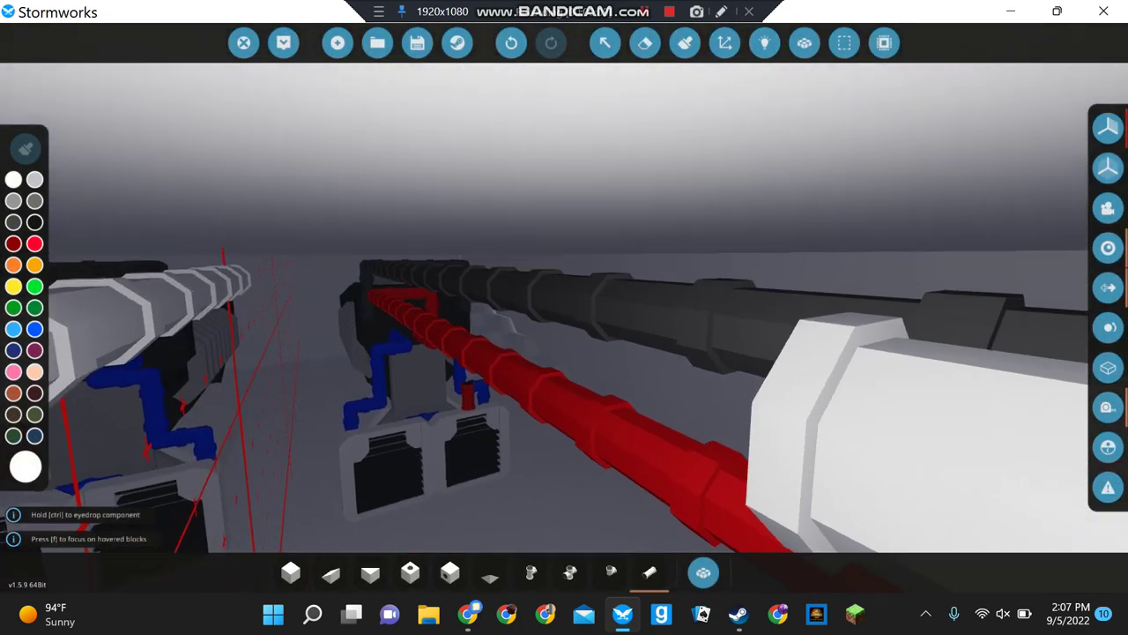
pyautogui.press('w')
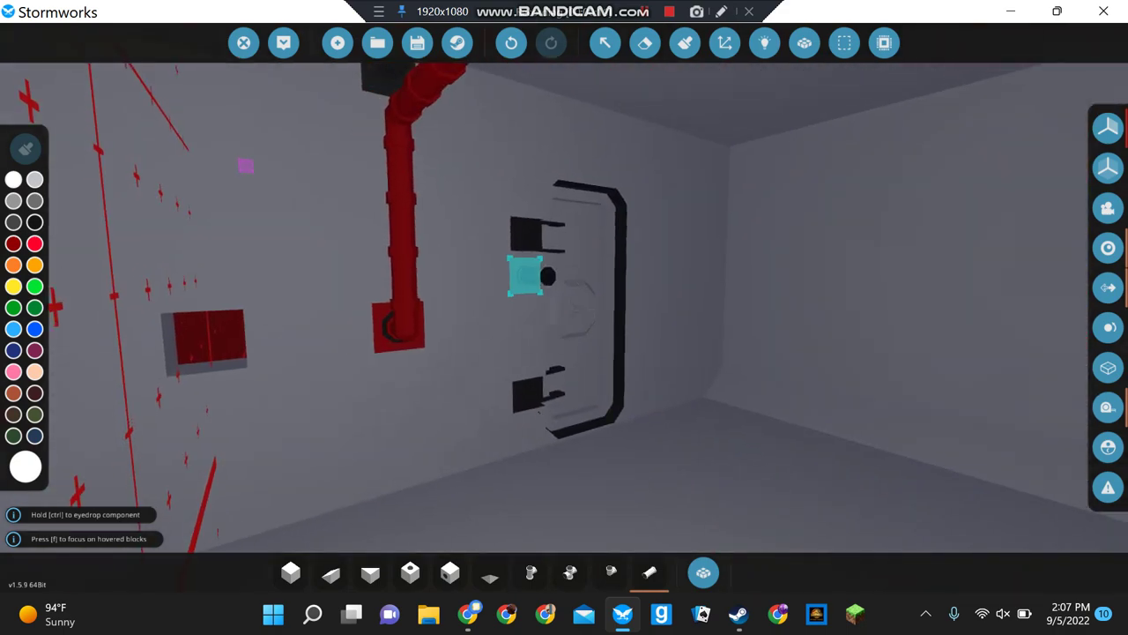
# Fly out of the hull for a side view of the whole ship and open the saved-vehicles browser
pyautogui.press('w')
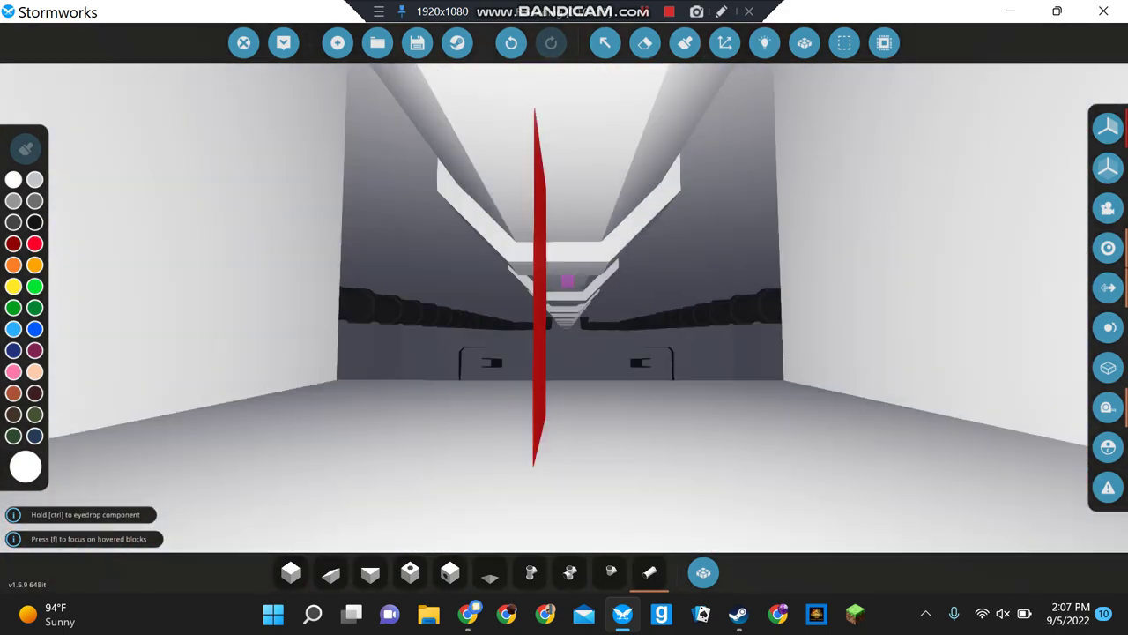
pyautogui.press('w')
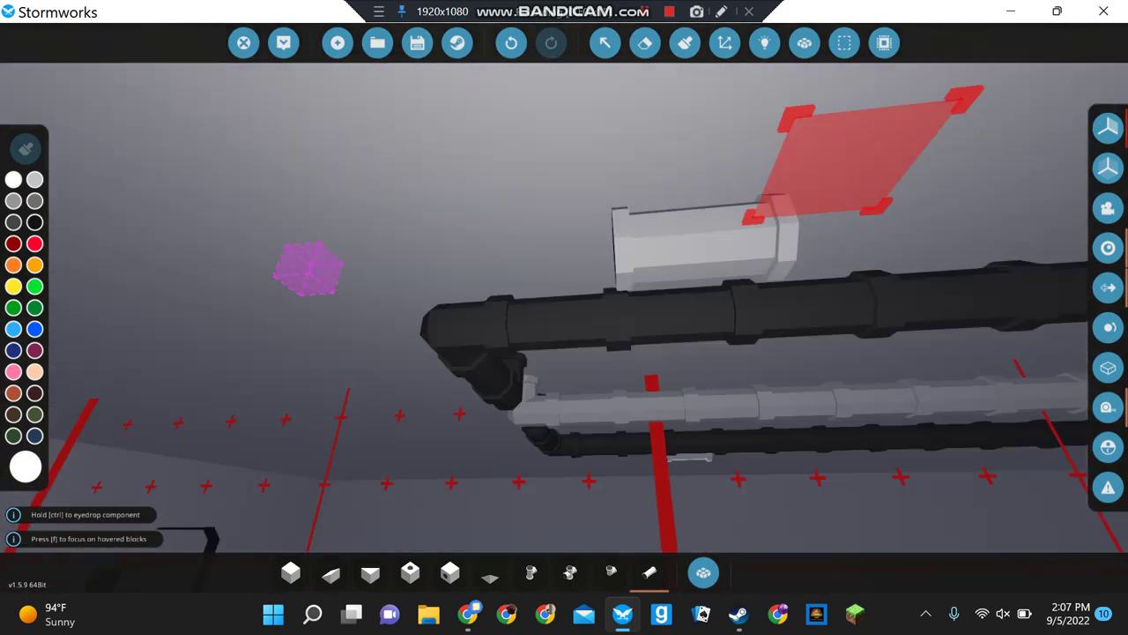
pyautogui.press('s')
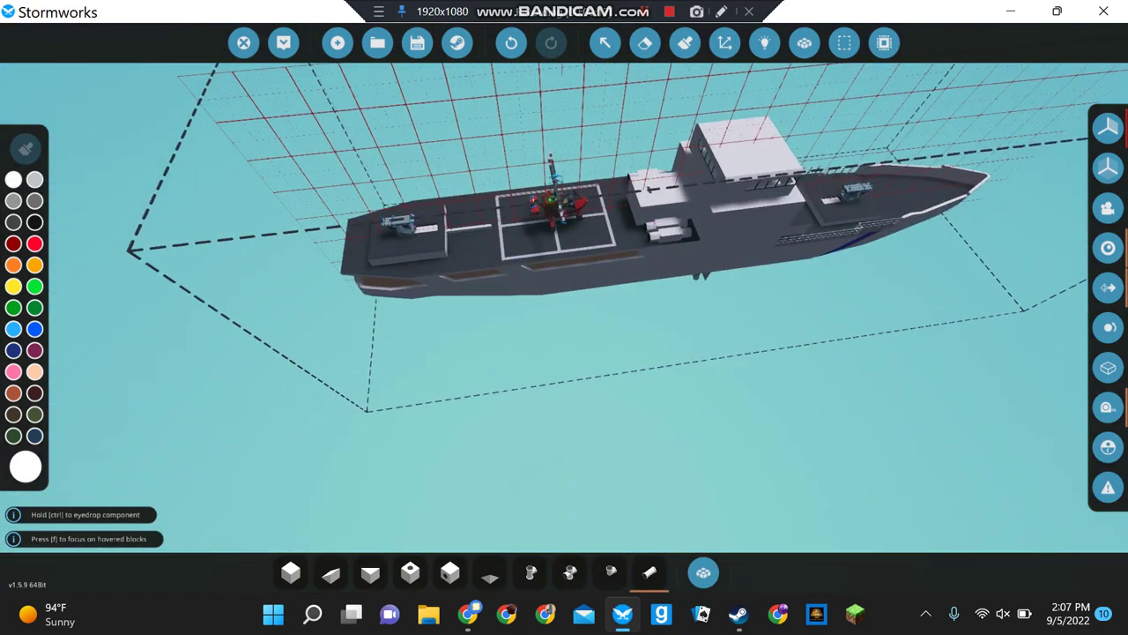
pyautogui.press('s')
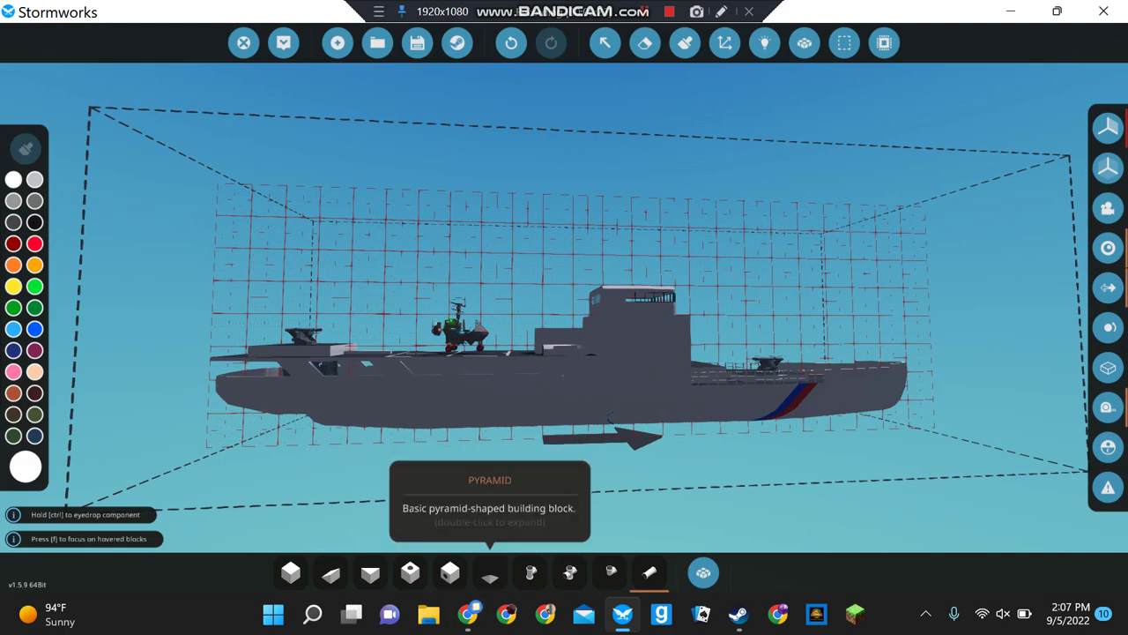
pyautogui.click(378, 43)
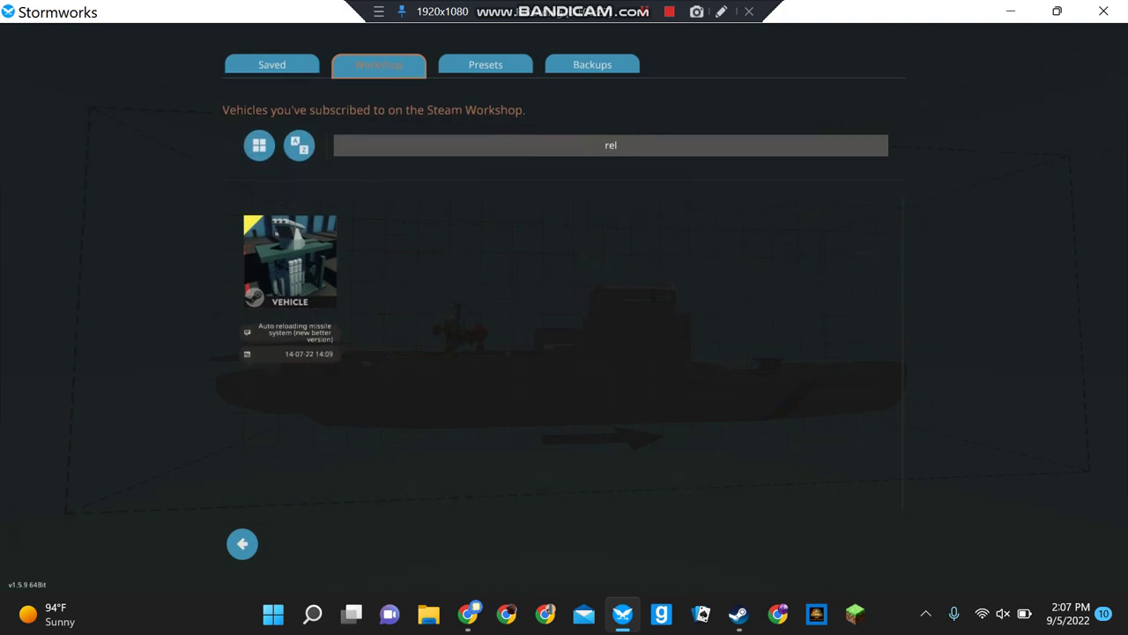
# Close the Workshop vehicle browser and fly back into the frigate's hull beside the ceiling pipework
pyautogui.press('Escape')
pyautogui.press('w')
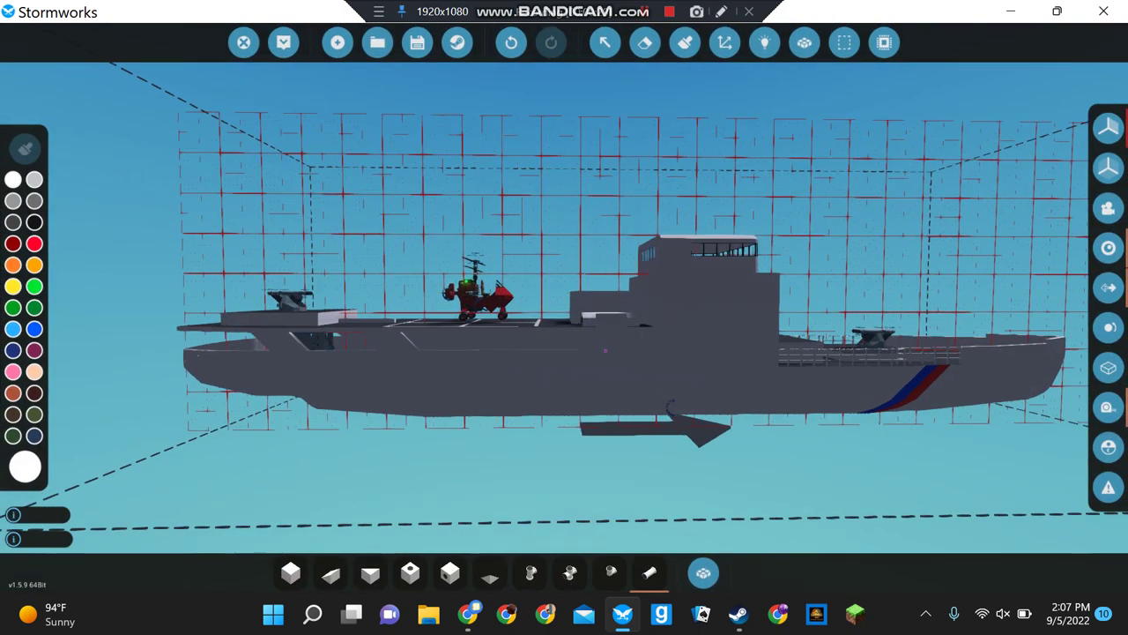
pyautogui.press('w')
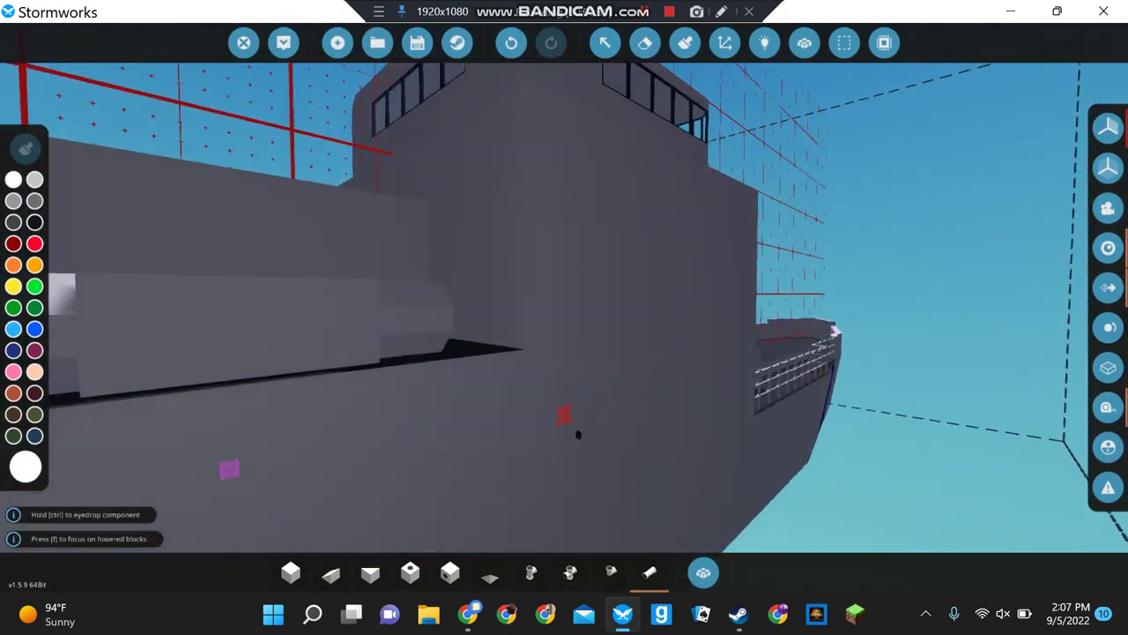
pyautogui.press('s')
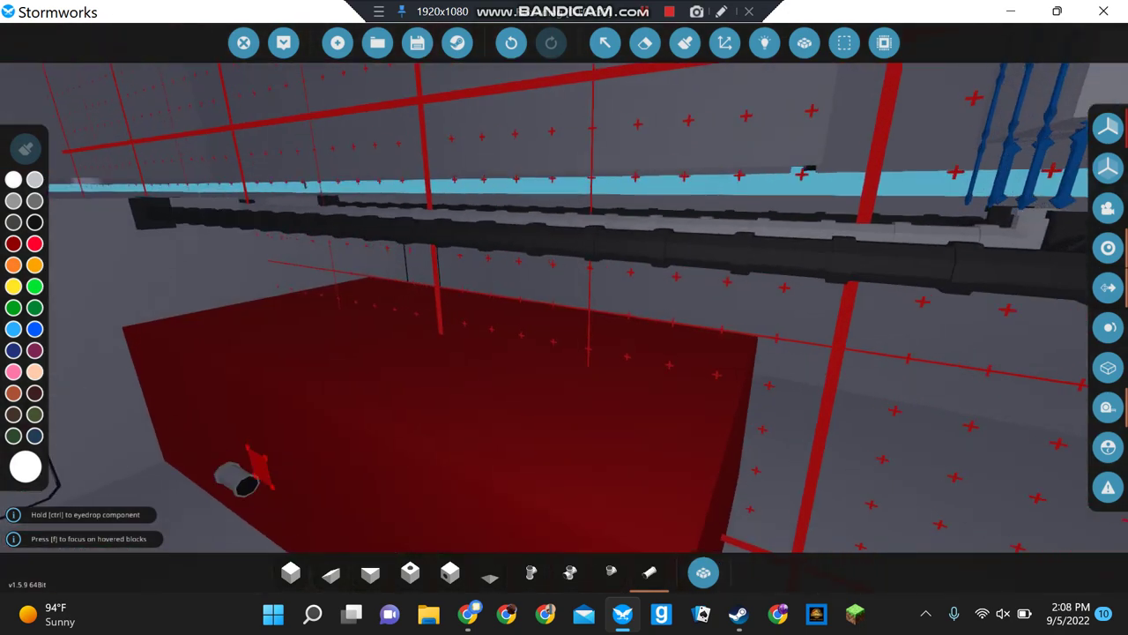
pyautogui.press('w')
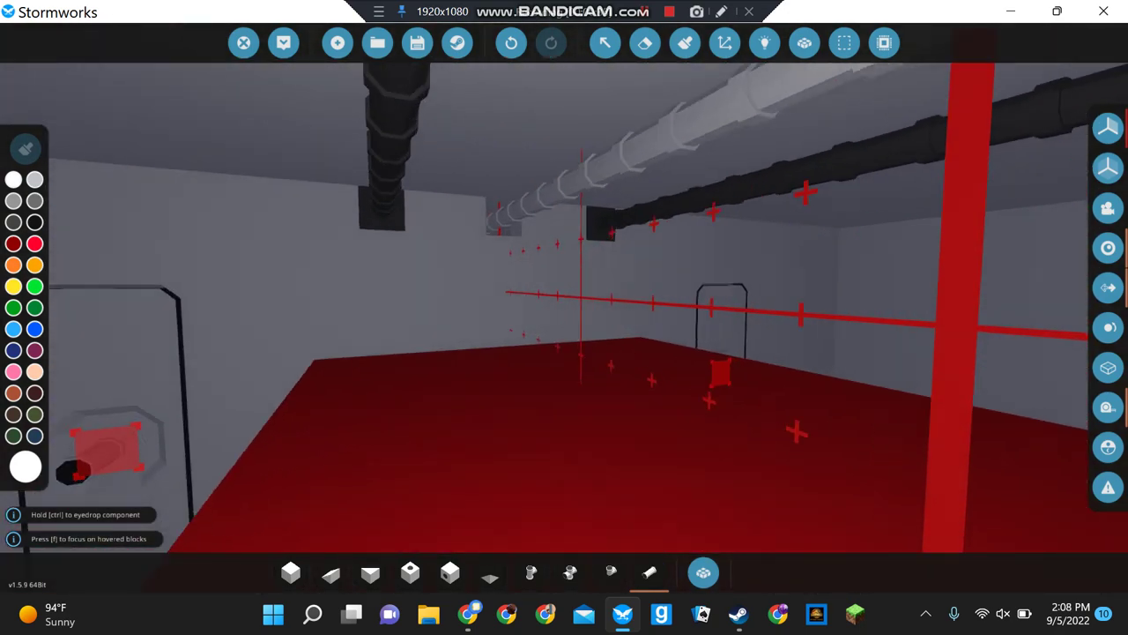
pyautogui.press('s')
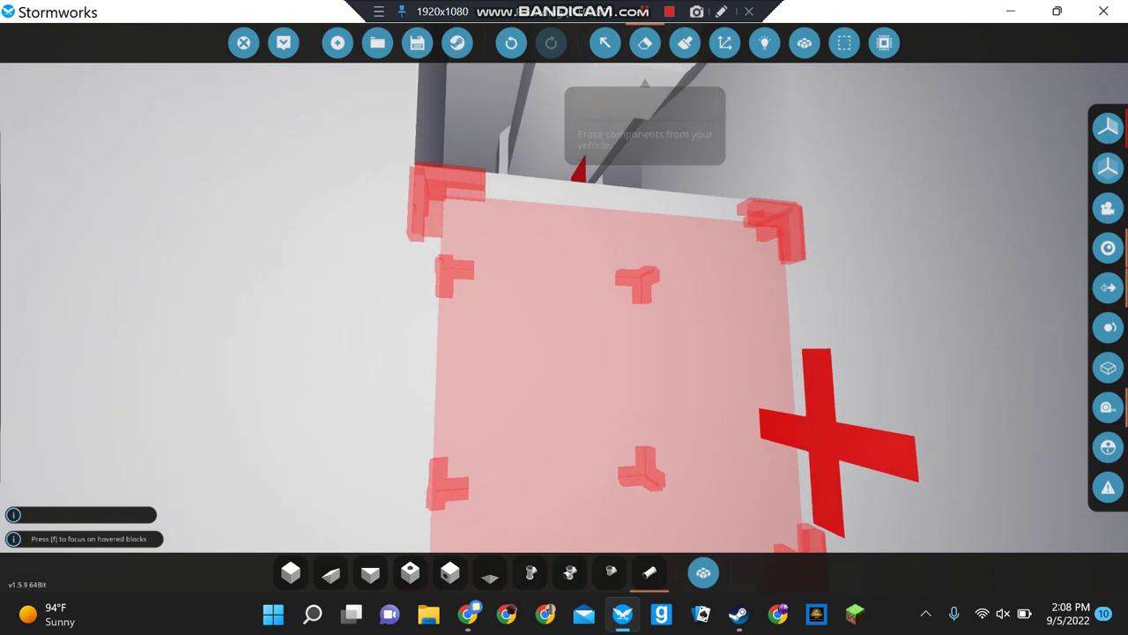
pyautogui.press('w')
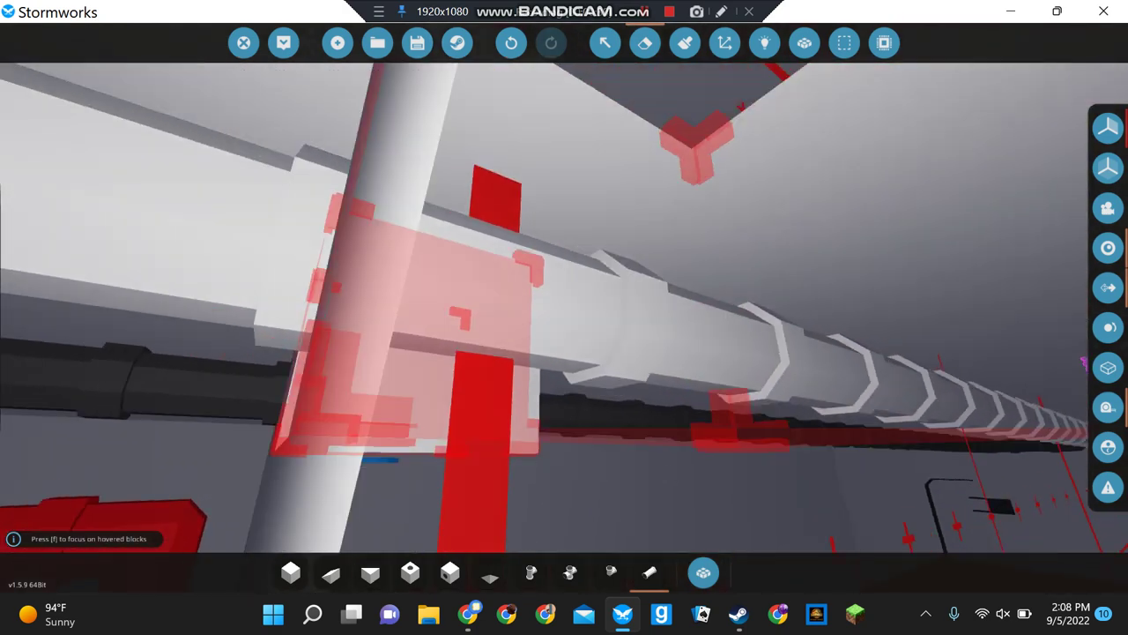
pyautogui.press('w')
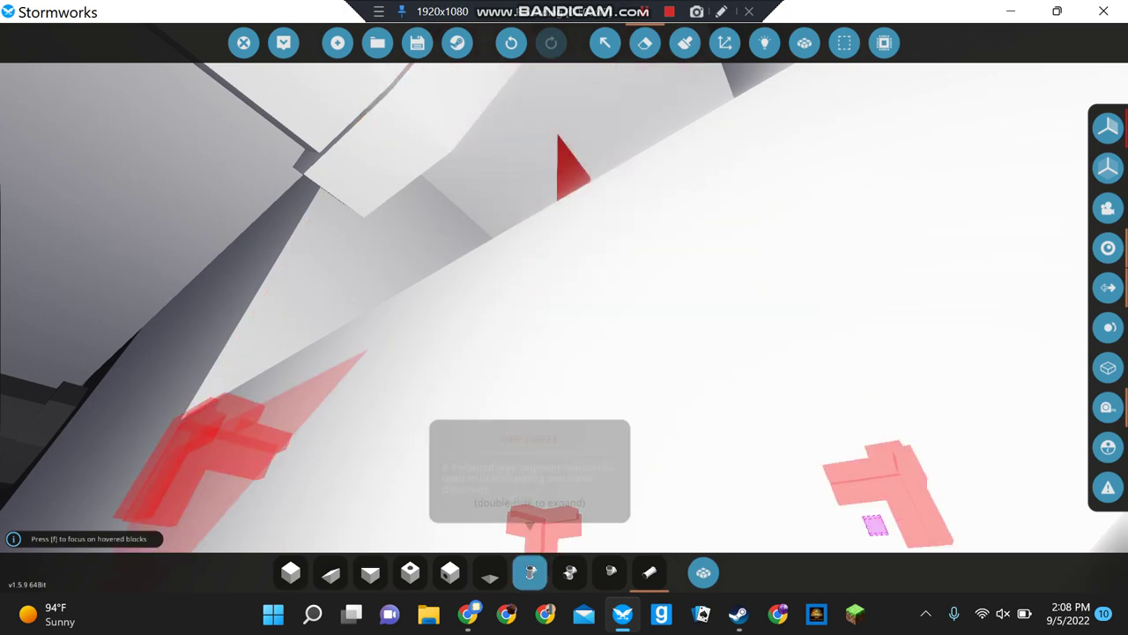
# Select the straight enclosed pipe piece from the hotbar
pyautogui.press('5')
pyautogui.press('4')
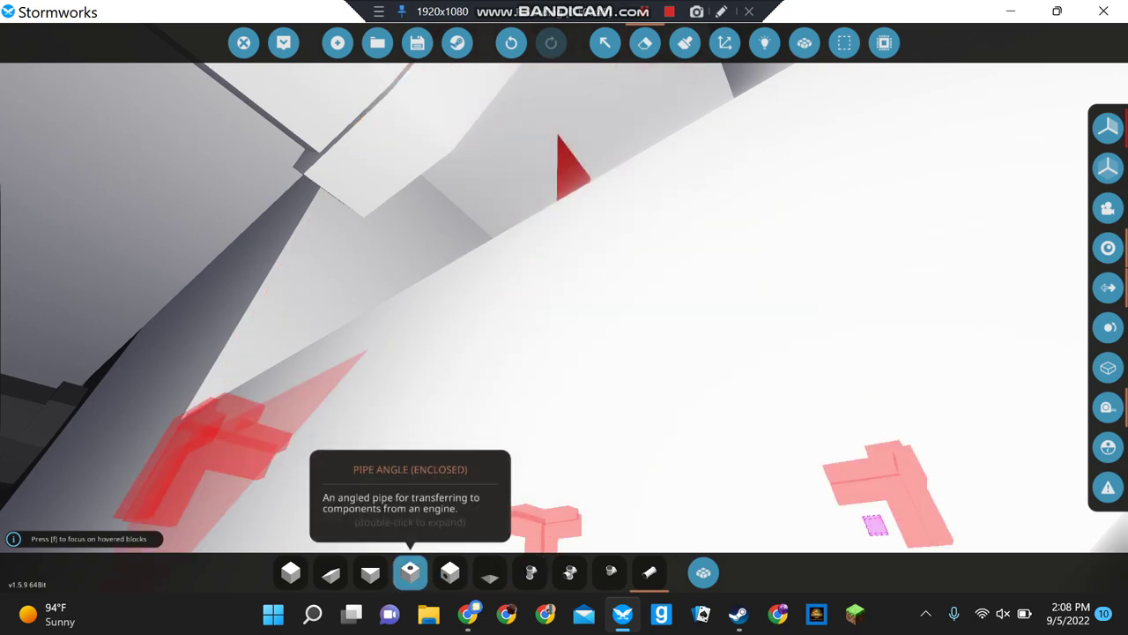
pyautogui.press('5')
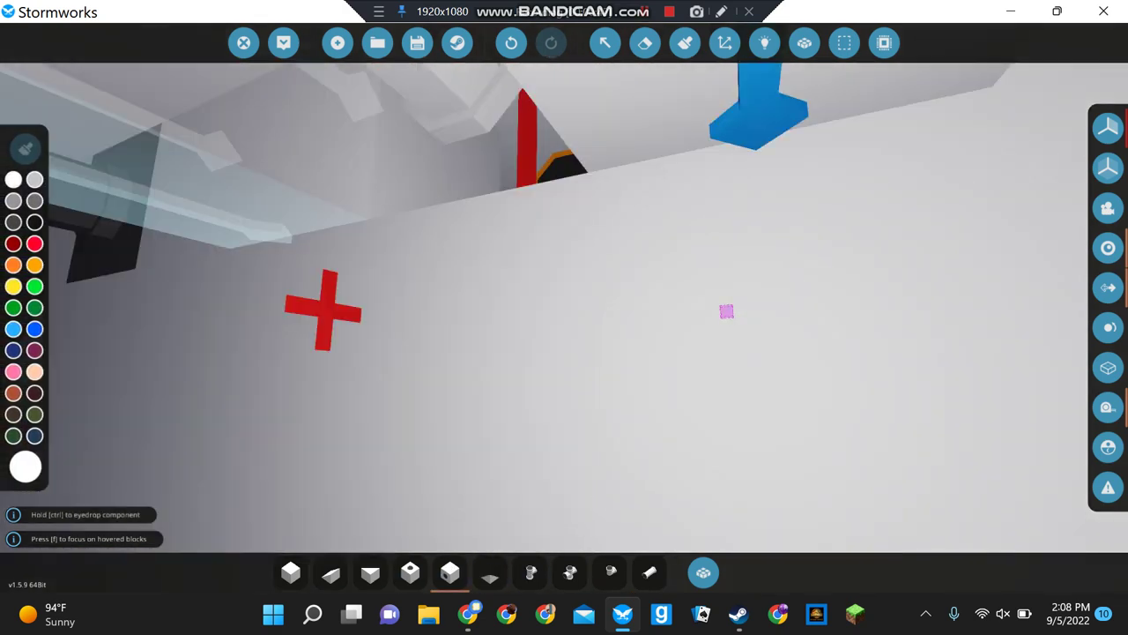
# Undo the latest pipework edit and fly to the two machines under the red pipes
pyautogui.press('w')
pyautogui.press('w')
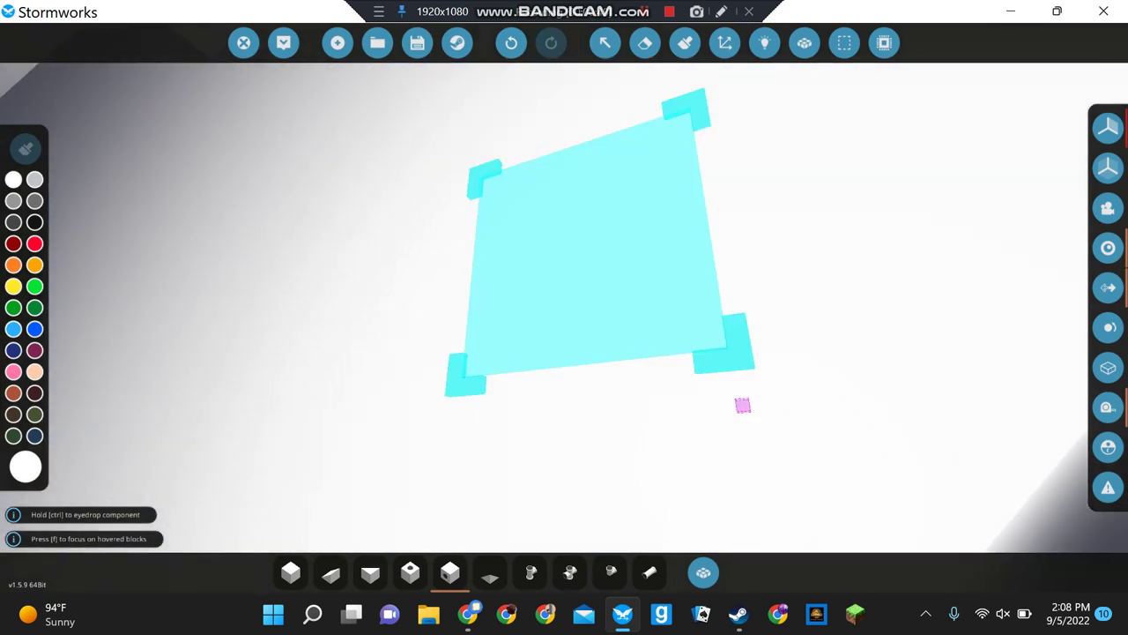
pyautogui.press('w')
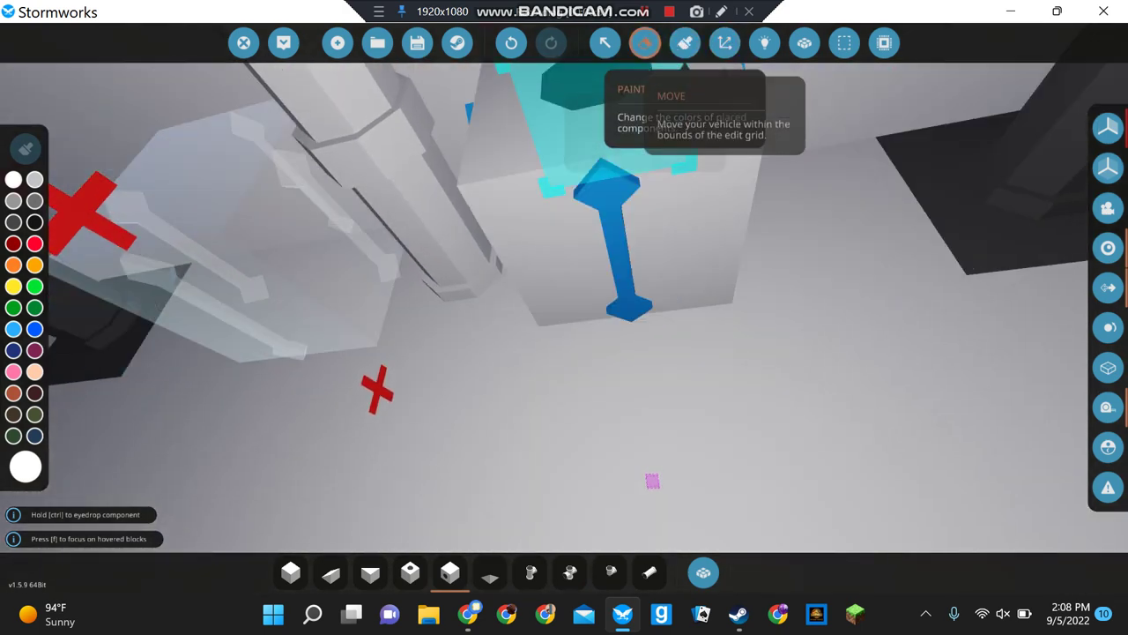
pyautogui.press('w')
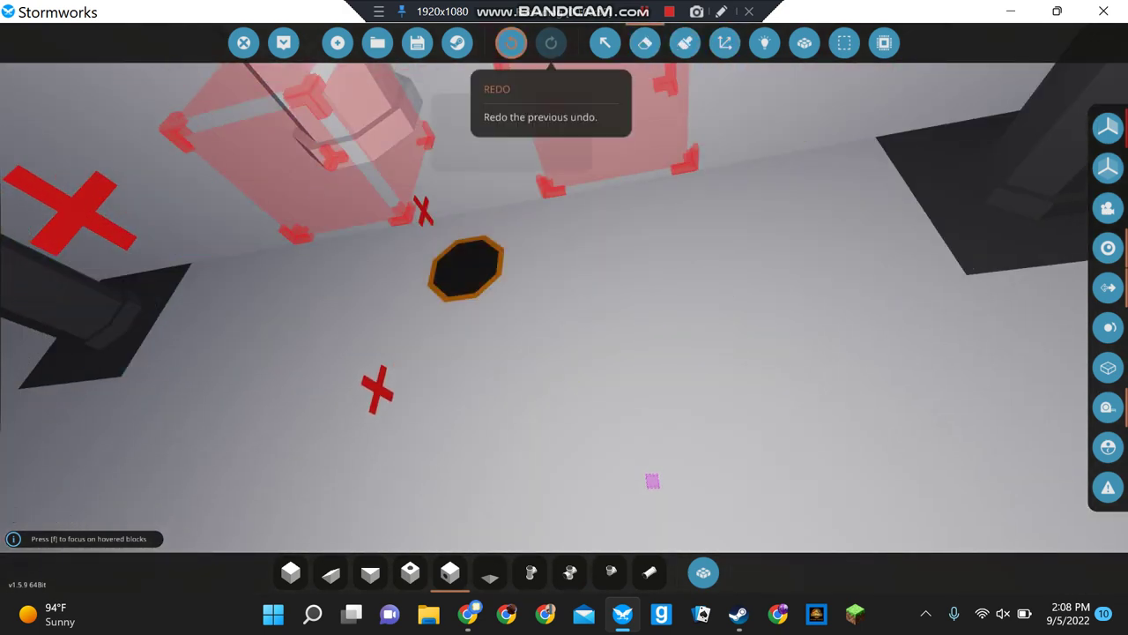
pyautogui.press('w')
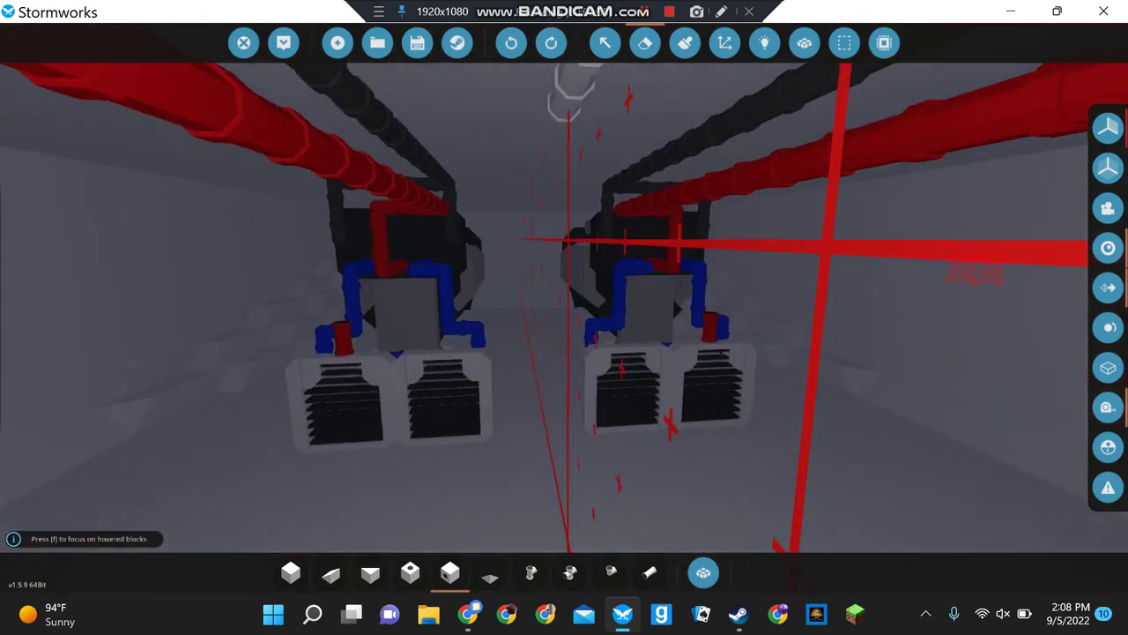
pyautogui.press('w')
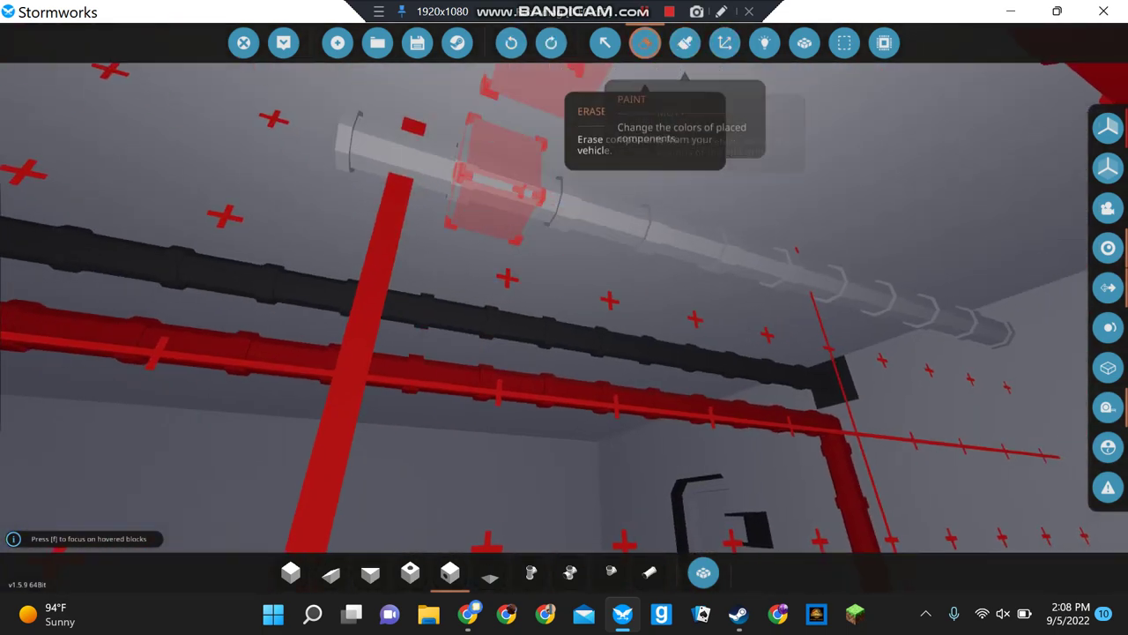
pyautogui.click(685, 42)
# Inspect the engine air intakes, then extend the coolant lines with straight and T-shaped pipe pieces
pyautogui.press('s')
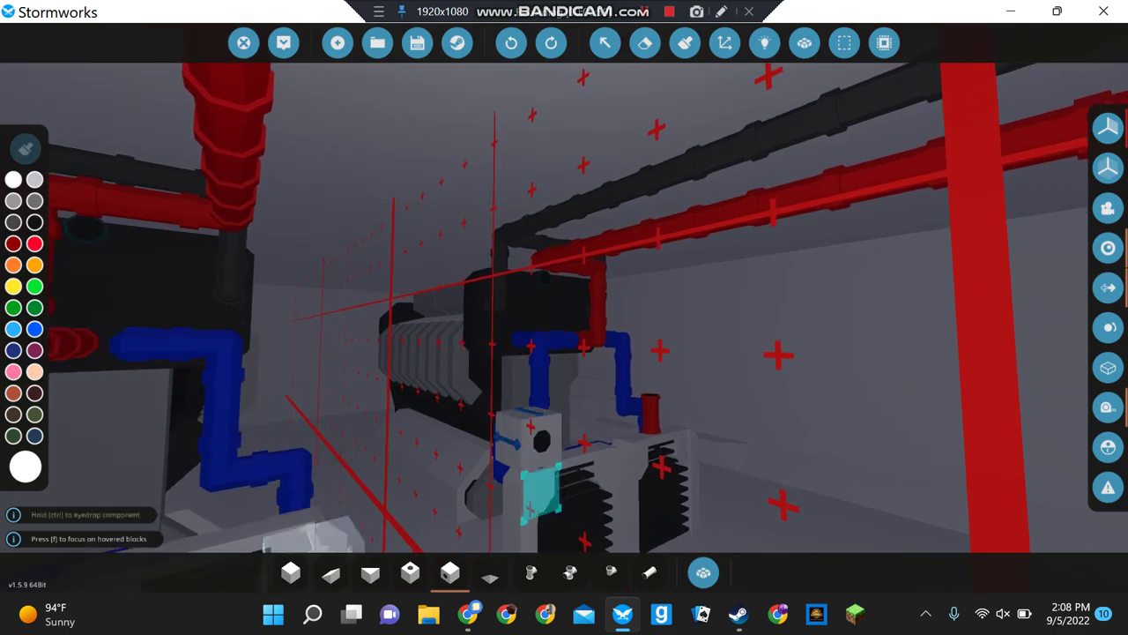
pyautogui.press('w')
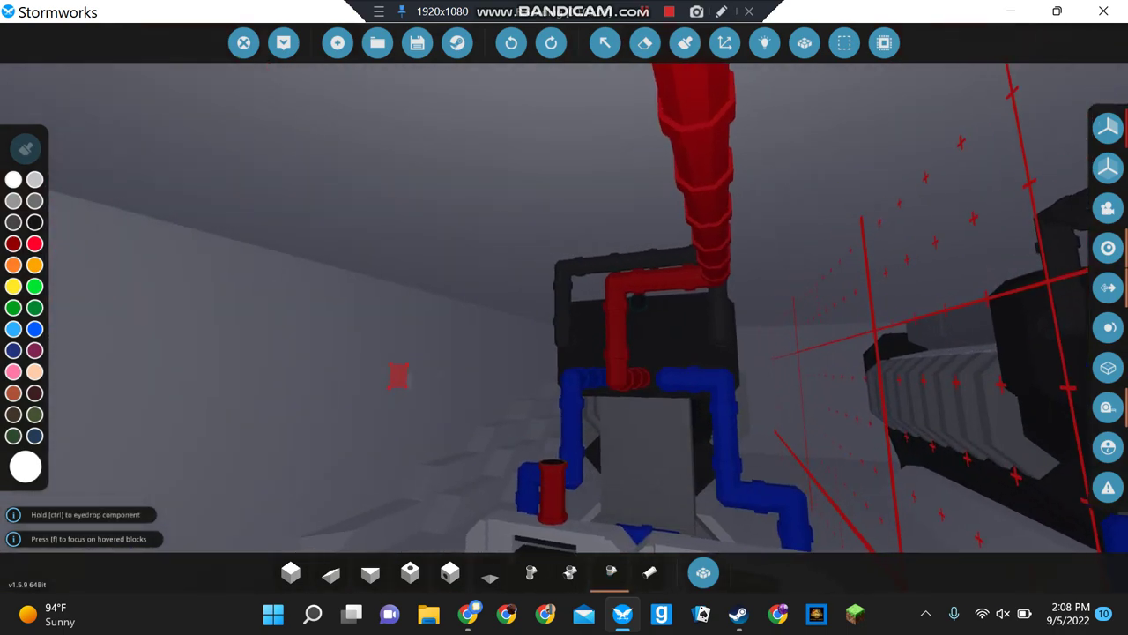
pyautogui.press('f')
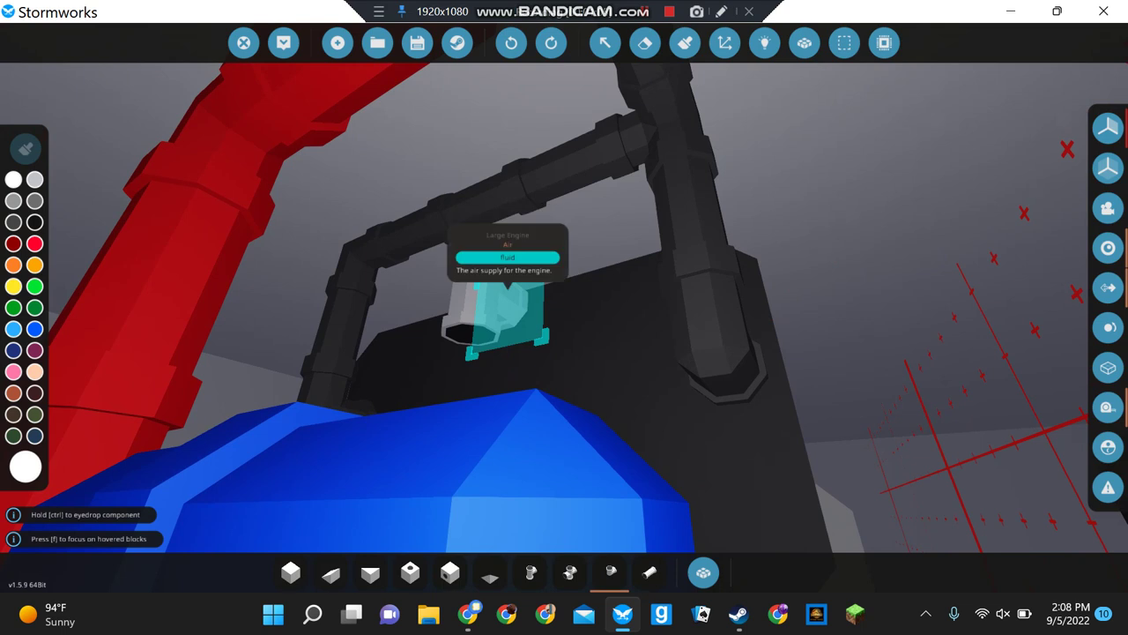
pyautogui.press('0')
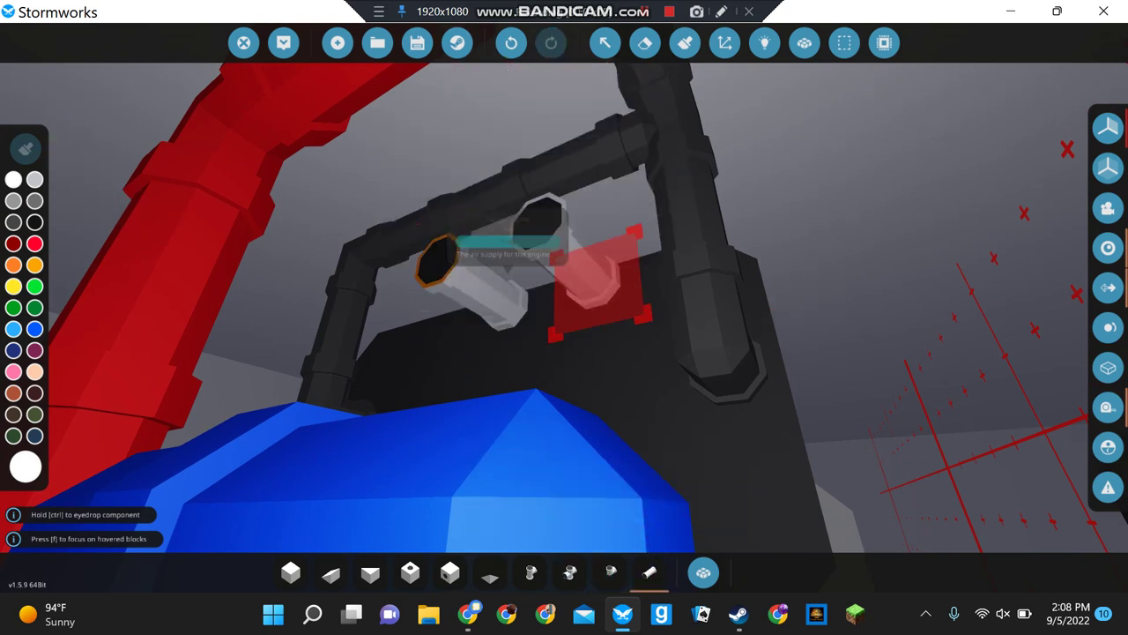
pyautogui.press('8')
pyautogui.press('9')
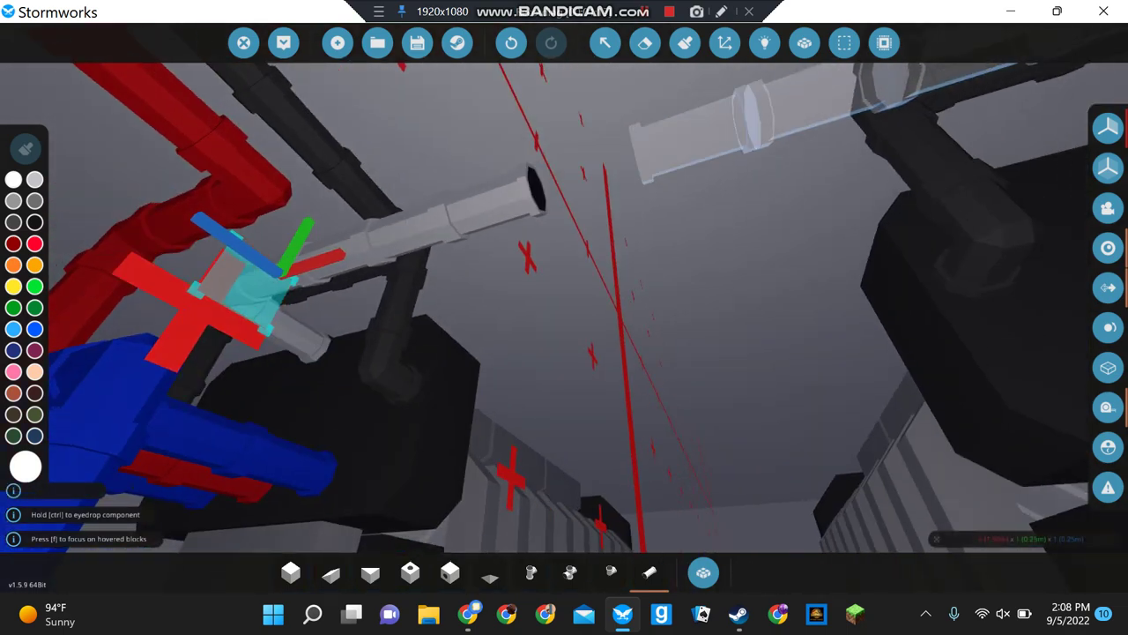
pyautogui.click(745, 119)
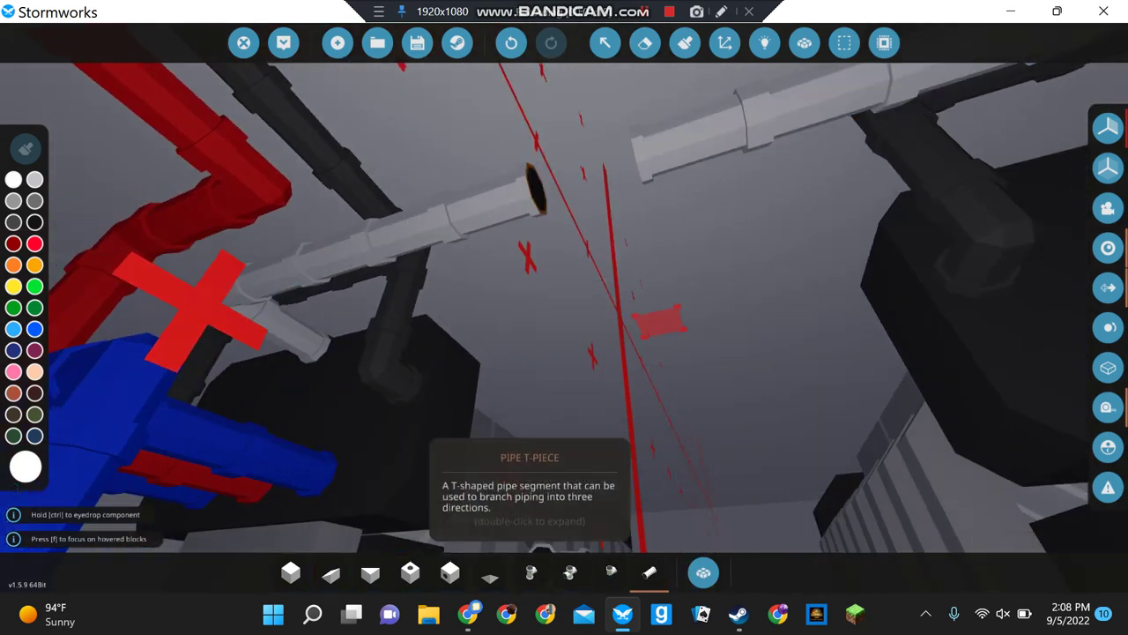
pyautogui.press('f')
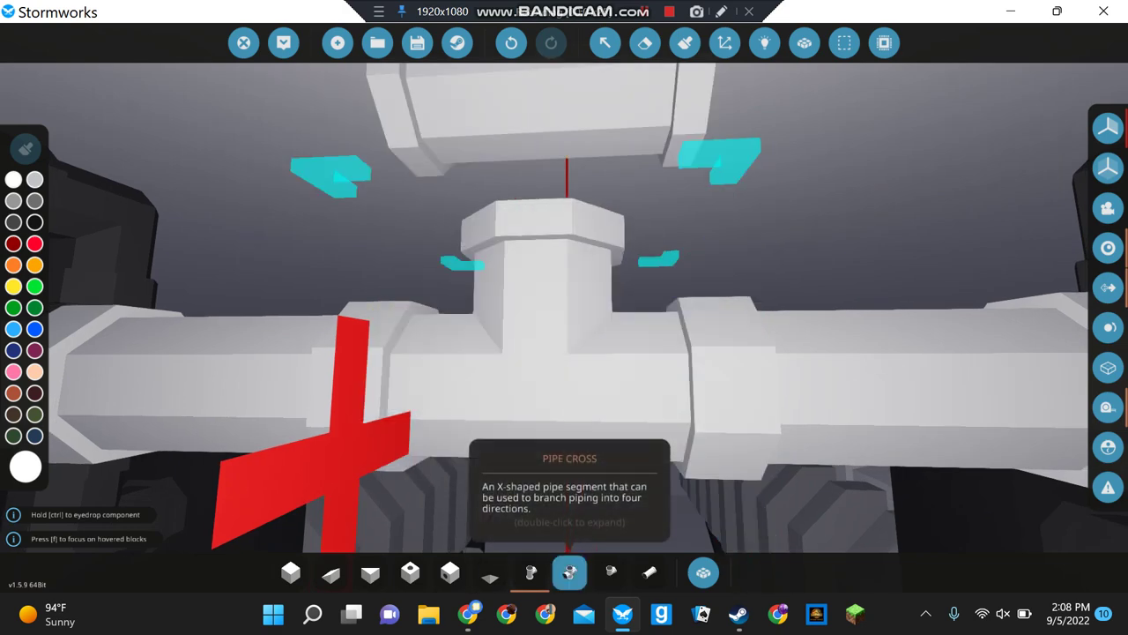
pyautogui.press('9')
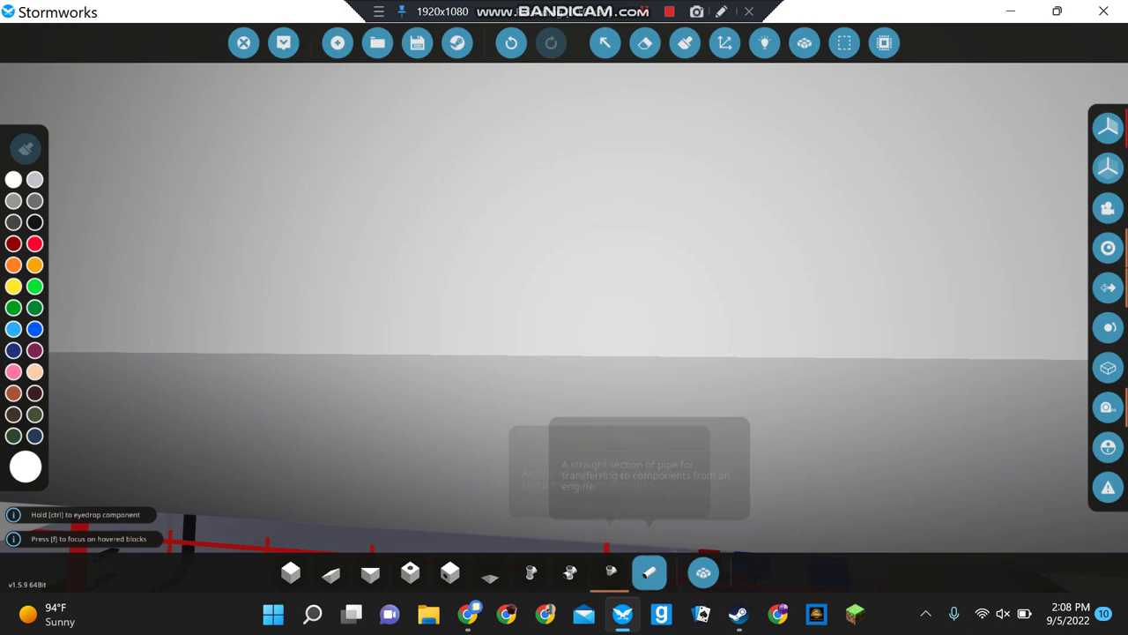
pyautogui.press('0')
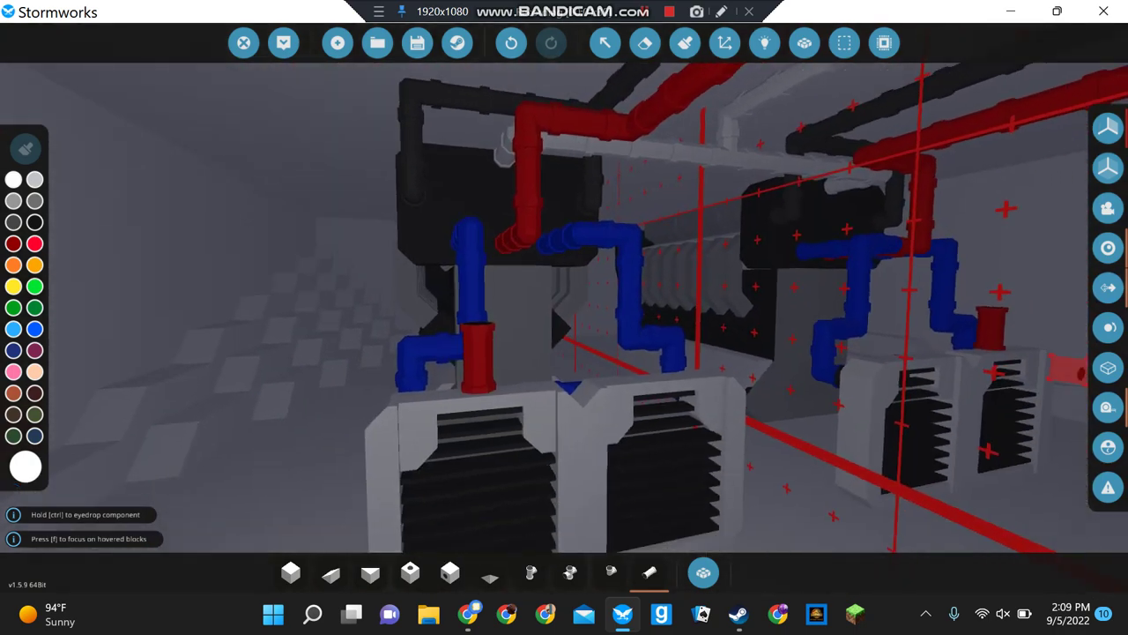
# Hide the paint colours and move the view under the hull to the red block
pyautogui.click(645, 42)
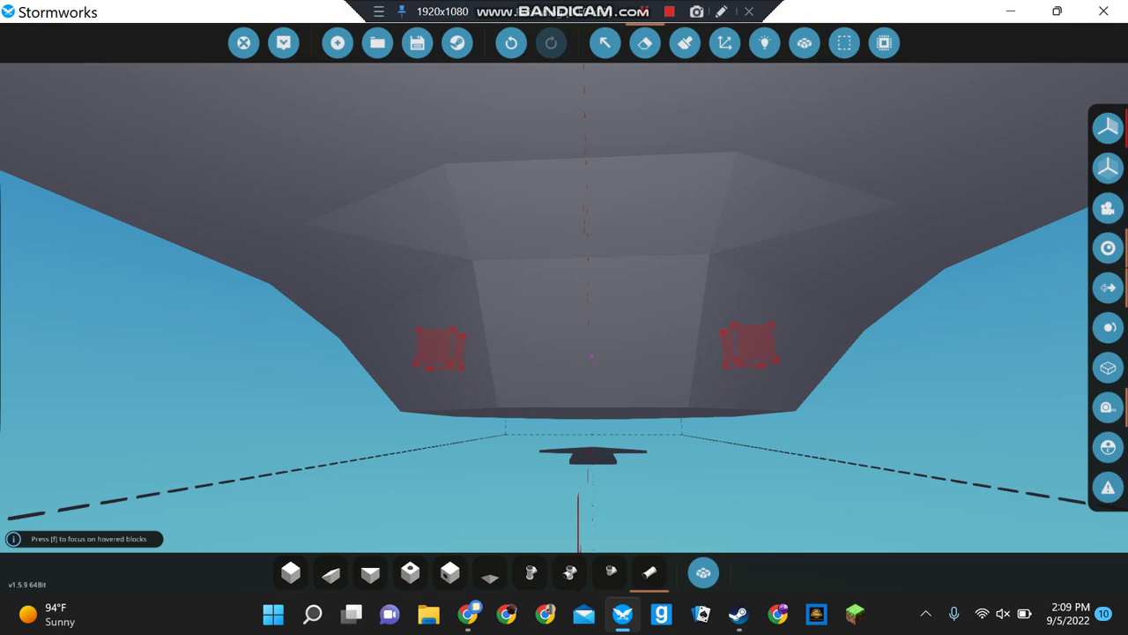
pyautogui.press('w')
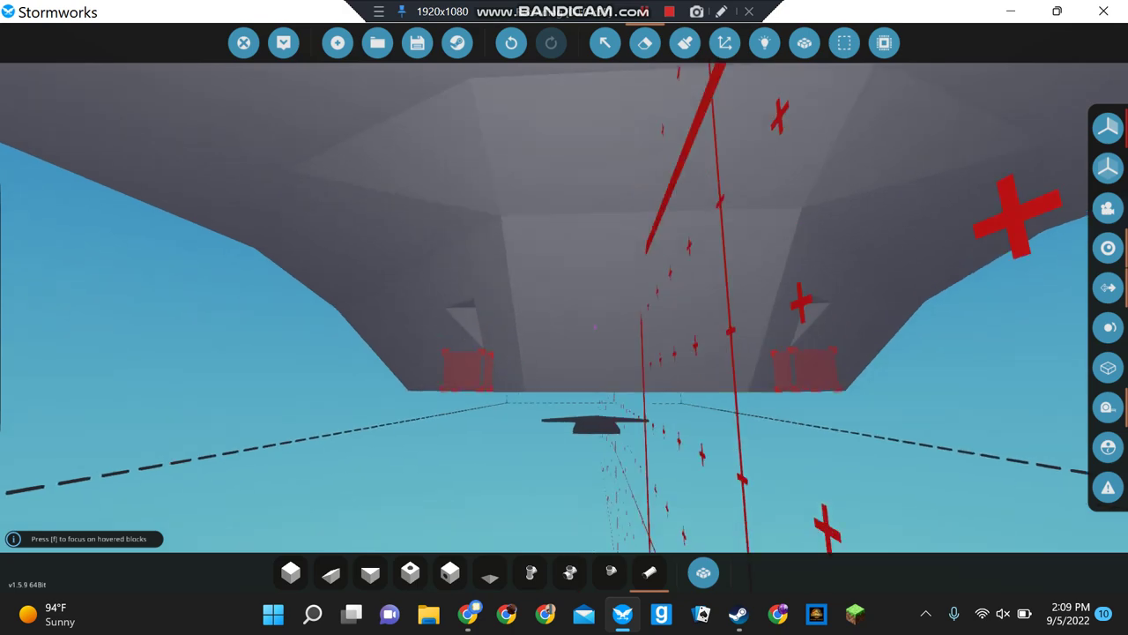
pyautogui.press('f')
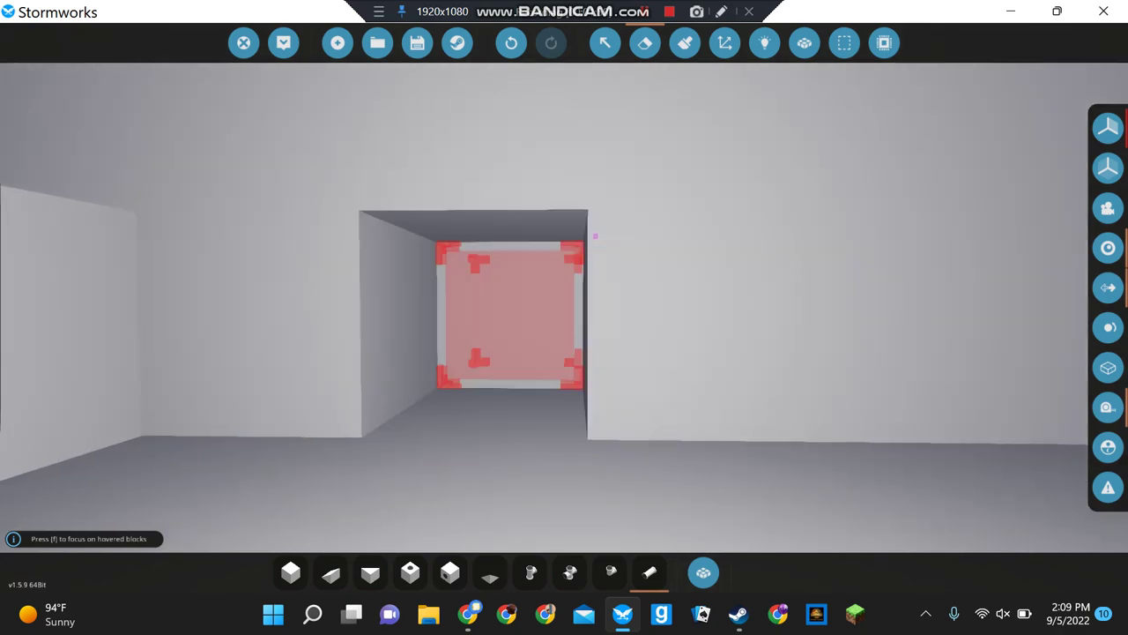
pyautogui.moveTo(595, 236)
pyautogui.mouseDown()
pyautogui.moveTo(508, 305)
pyautogui.moveTo(454, 287)
pyautogui.moveTo(432, 353)
pyautogui.mouseUp()
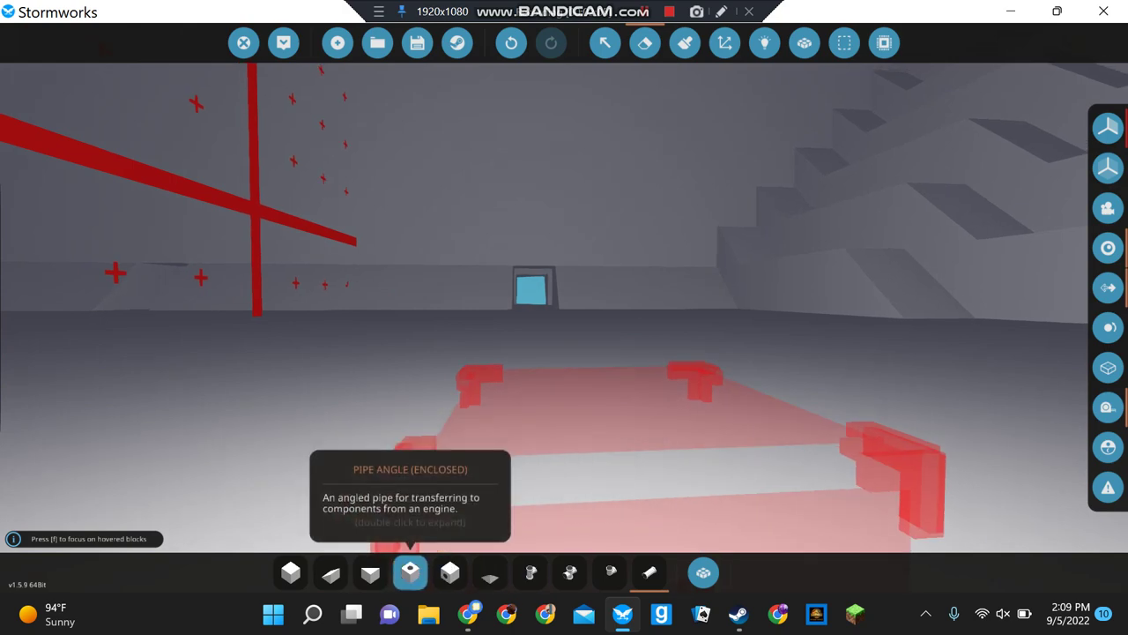
# Lay an enclosed straight pipe through the lower hull toward the octagon pipe outlet
pyautogui.click(449, 573)
pyautogui.moveTo(564, 318)
pyautogui.mouseDown()
pyautogui.moveTo(591, 335)
pyautogui.moveTo(659, 313)
pyautogui.moveTo(256, 313)
pyautogui.moveTo(300, 300)
pyautogui.moveTo(265, 300)
pyautogui.mouseUp()
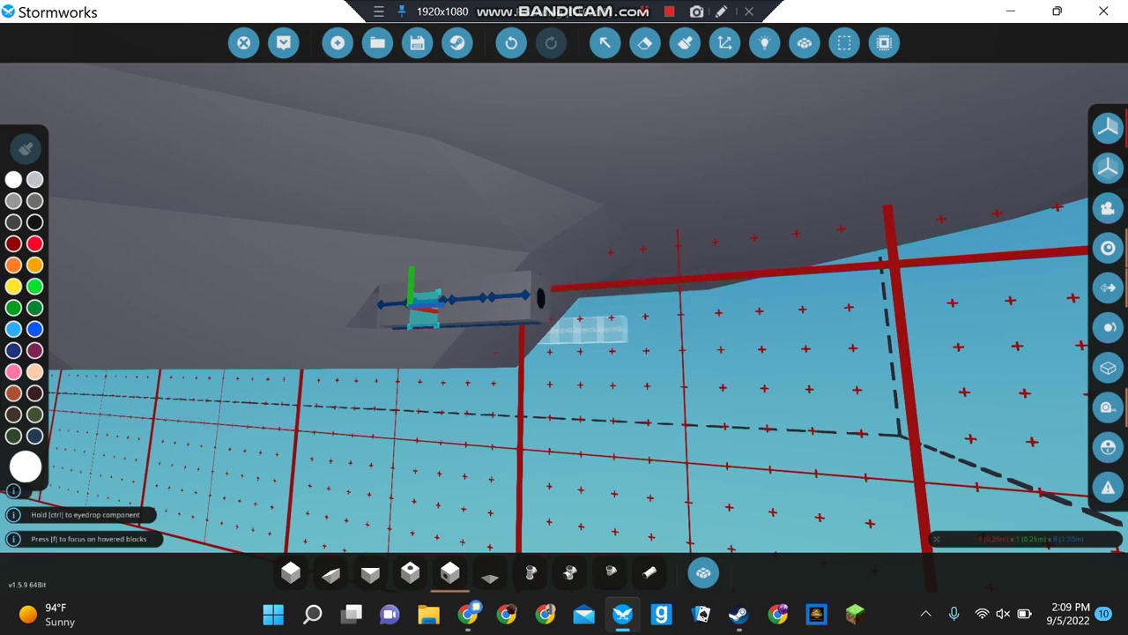
pyautogui.press('w')
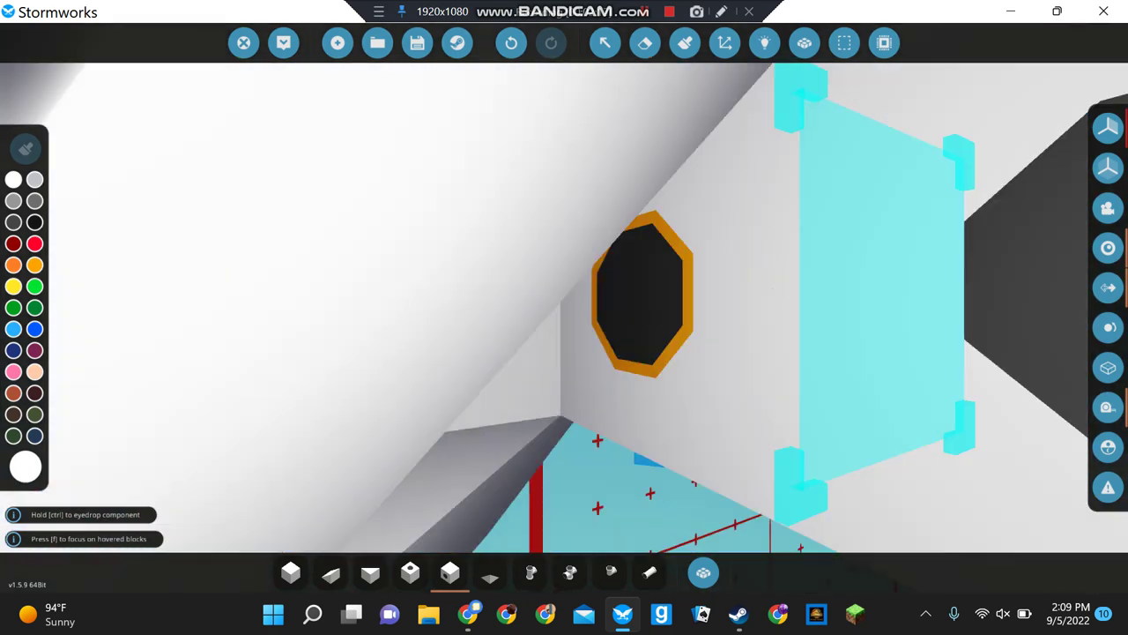
pyautogui.press('w')
pyautogui.press('s')
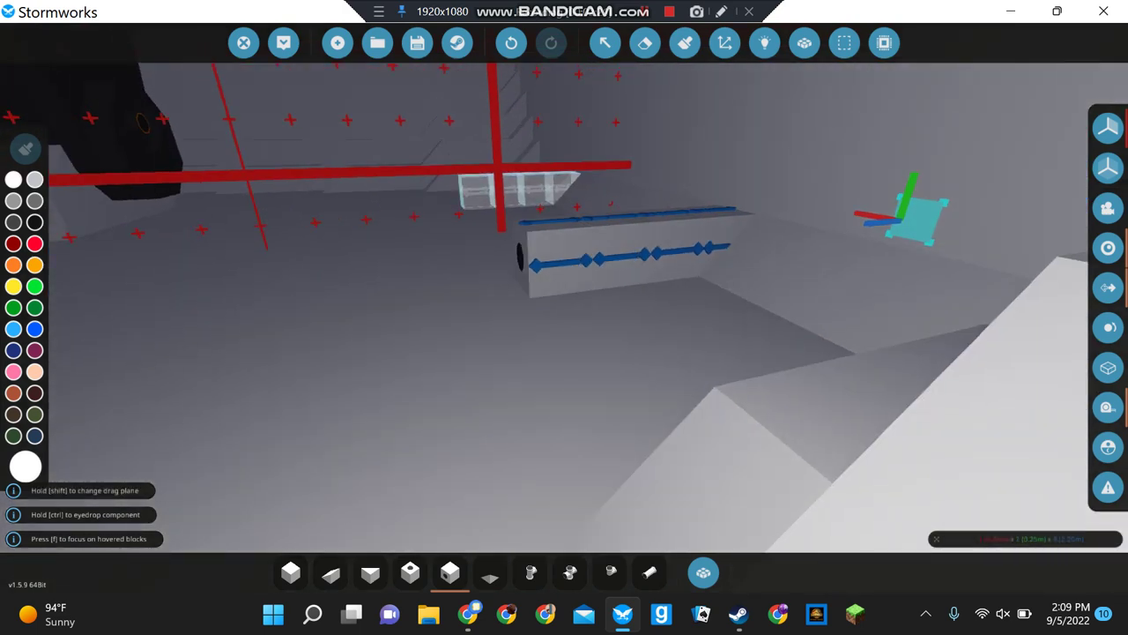
# Lay a straight pipe section from the black engine blocks along the long floor pipe
pyautogui.press('s')
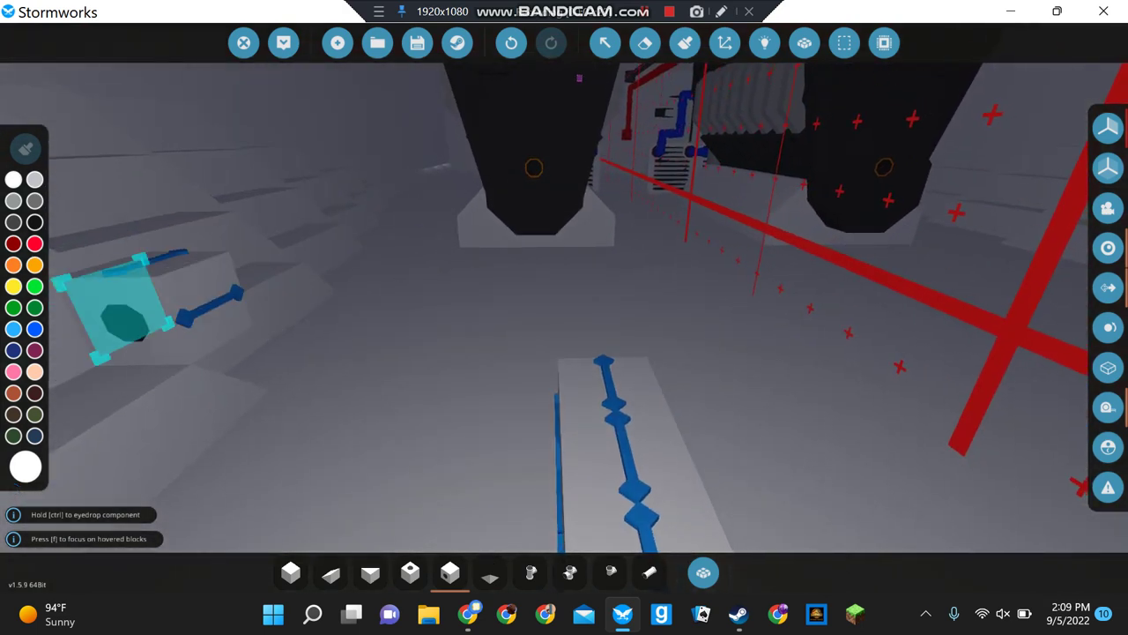
pyautogui.scroll(-4, 564, 317)
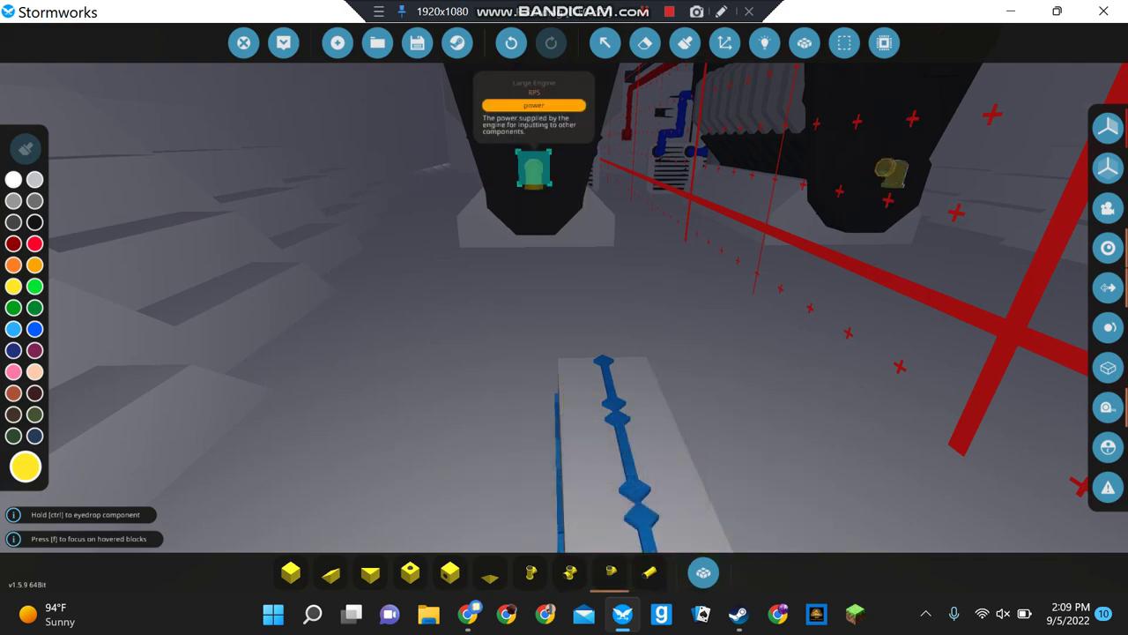
pyautogui.press('a')
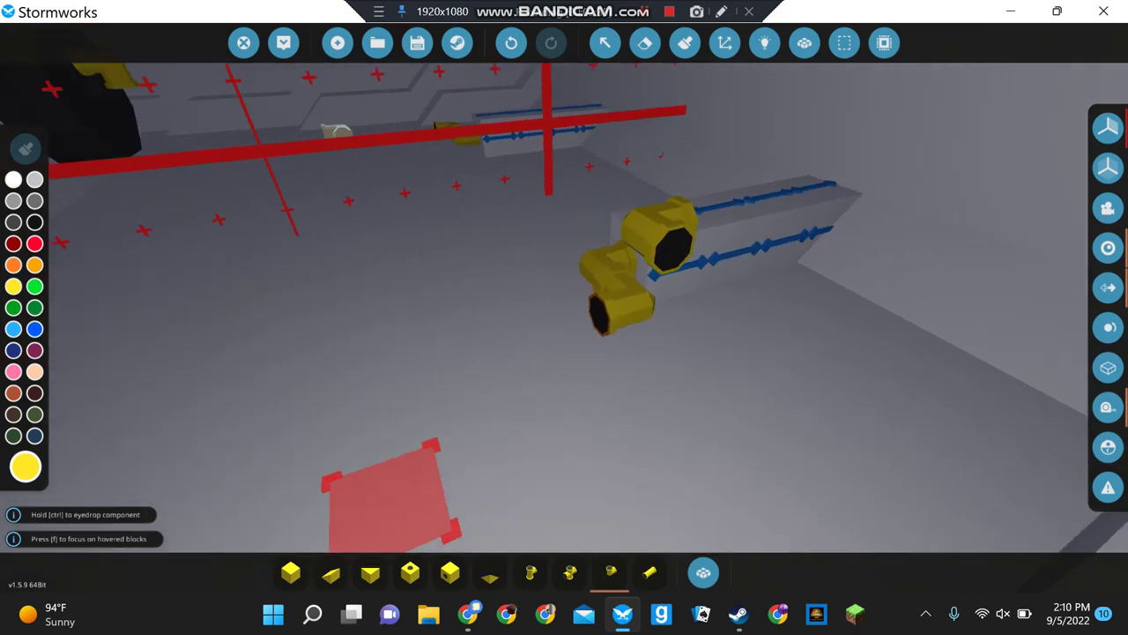
pyautogui.press('0')
pyautogui.press('0')
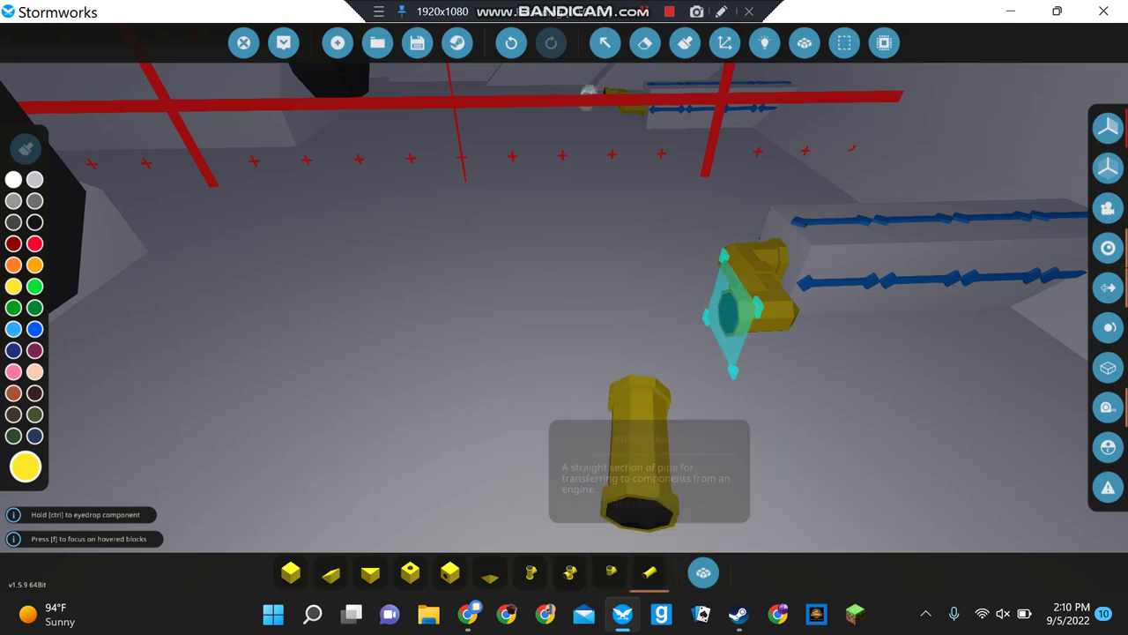
pyautogui.press('s')
pyautogui.press('a')
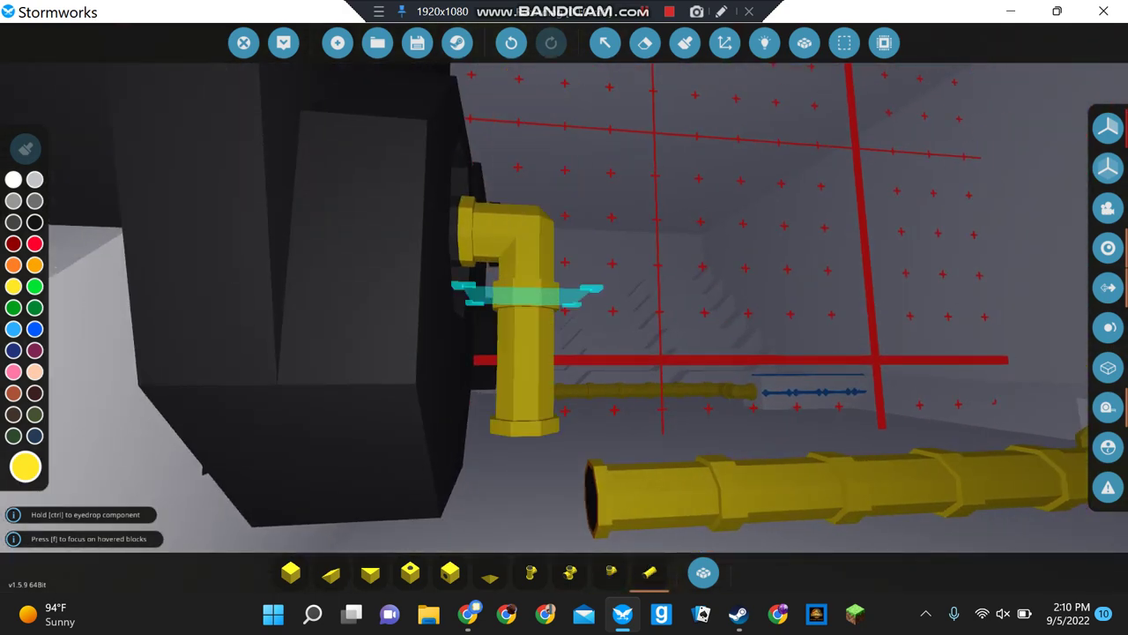
# Add a Pipe T-Piece and check the radiators and pipes along the engine corridor
pyautogui.press('8')
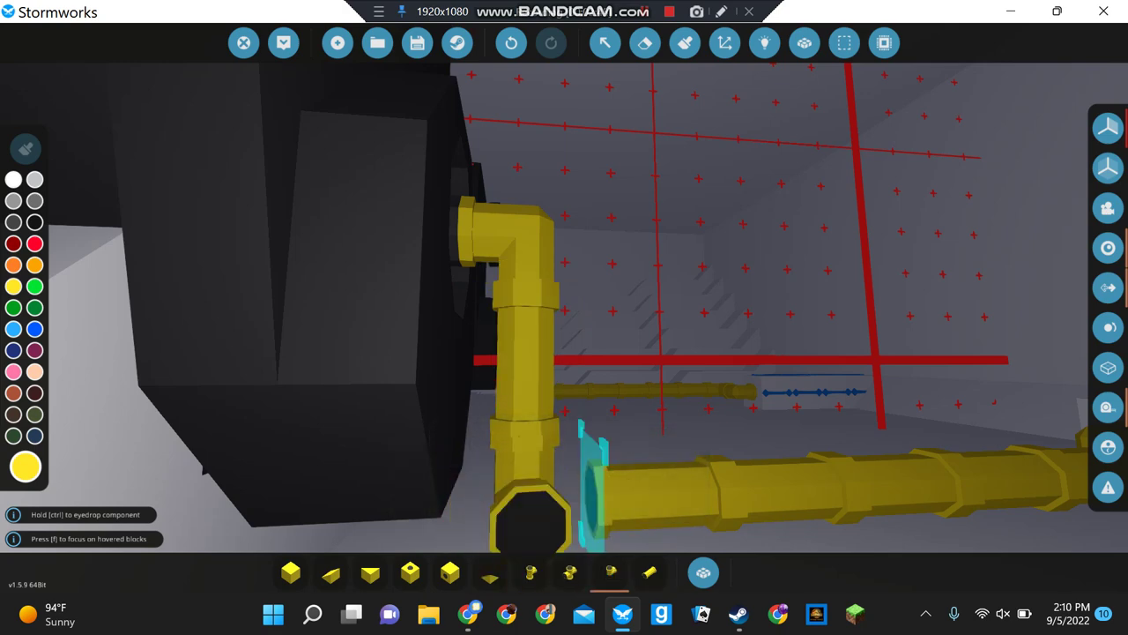
pyautogui.press('s')
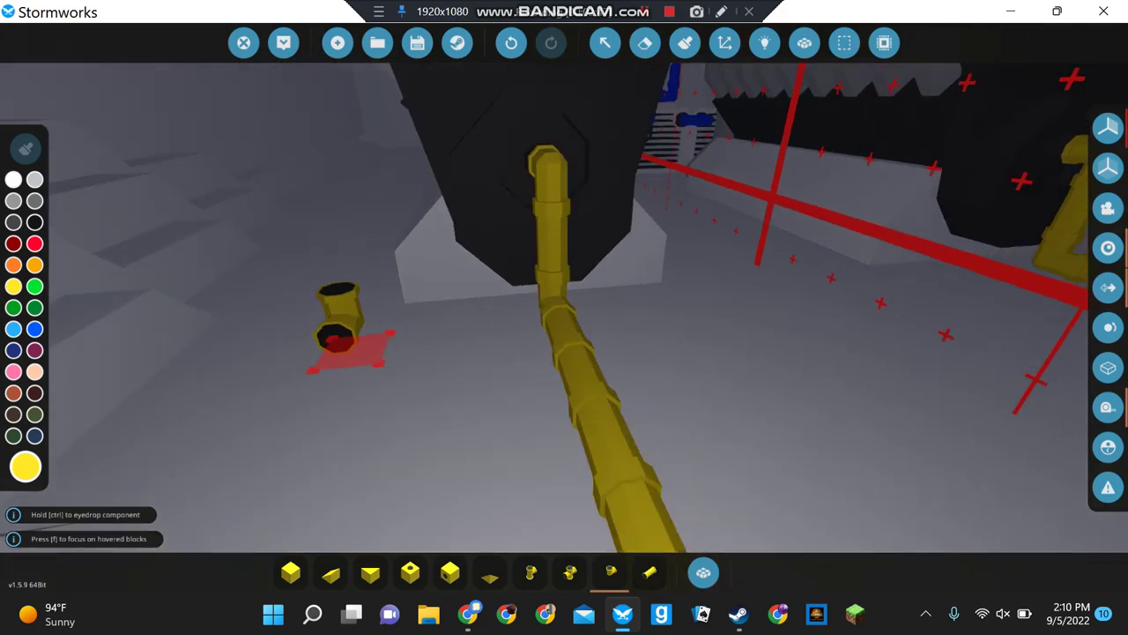
pyautogui.press('w')
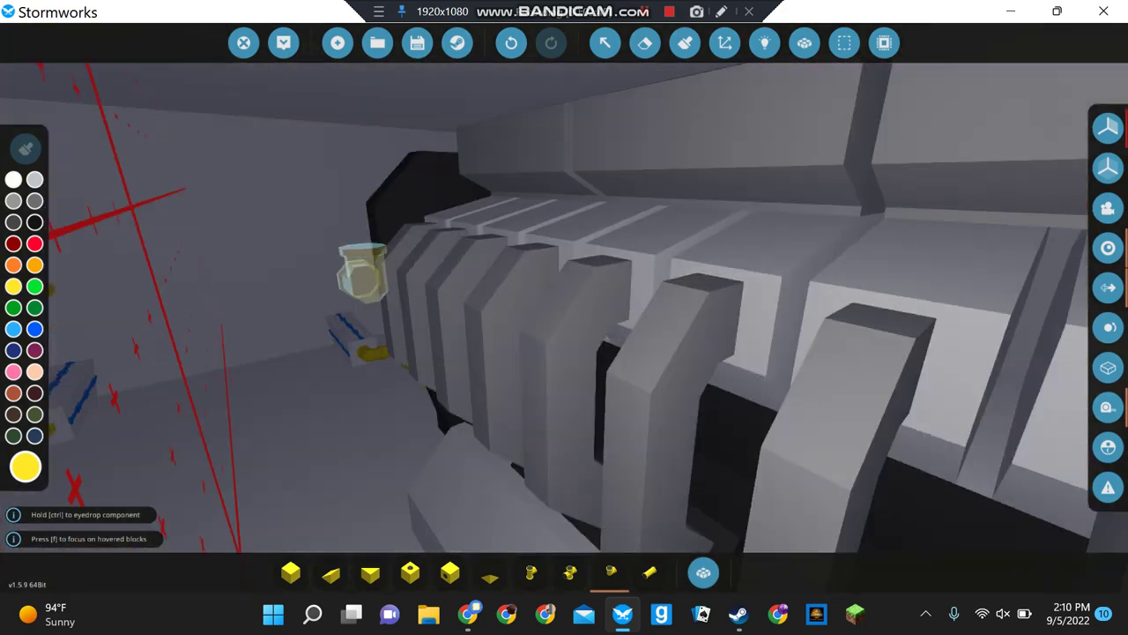
pyautogui.press('s')
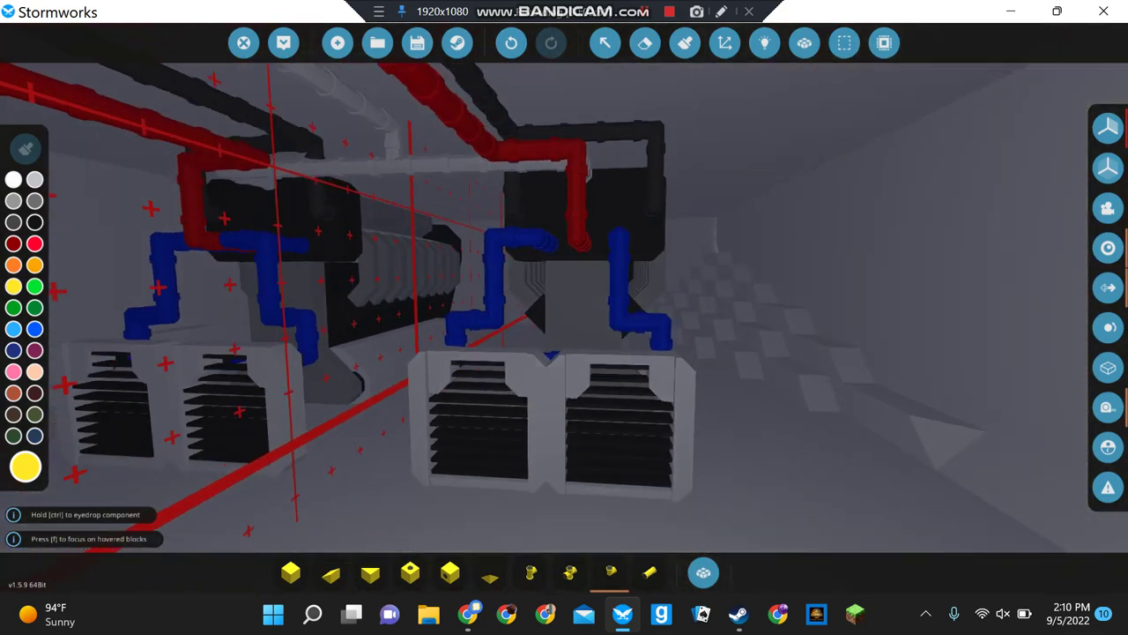
# Fly to the superstructure roof beside the helicopter and set the building colour to white
pyautogui.press('s')
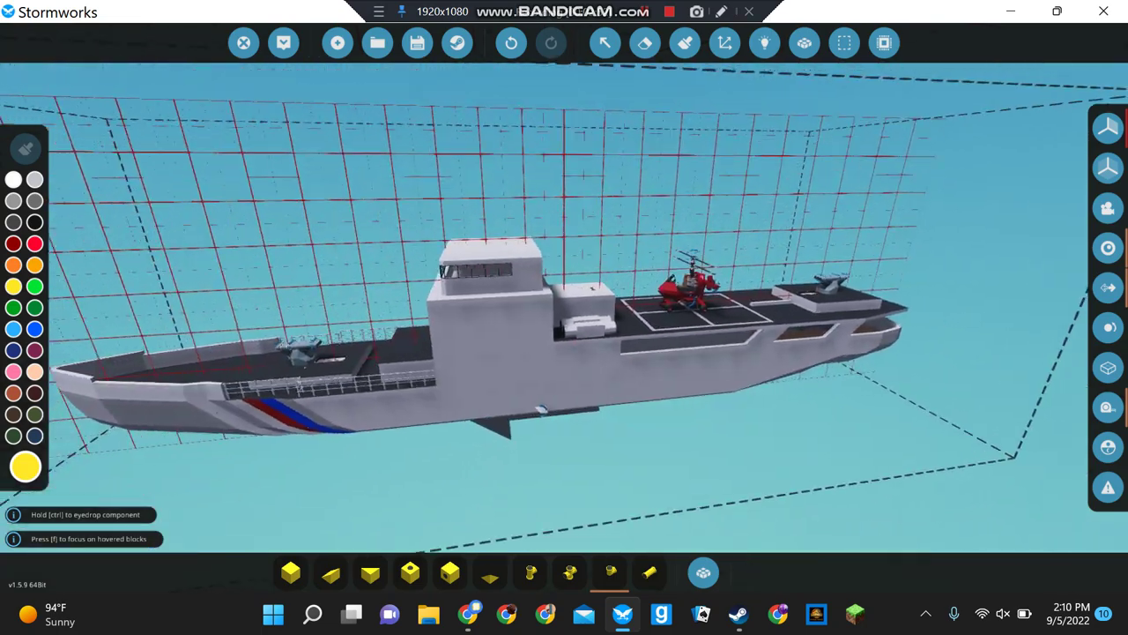
pyautogui.press('a')
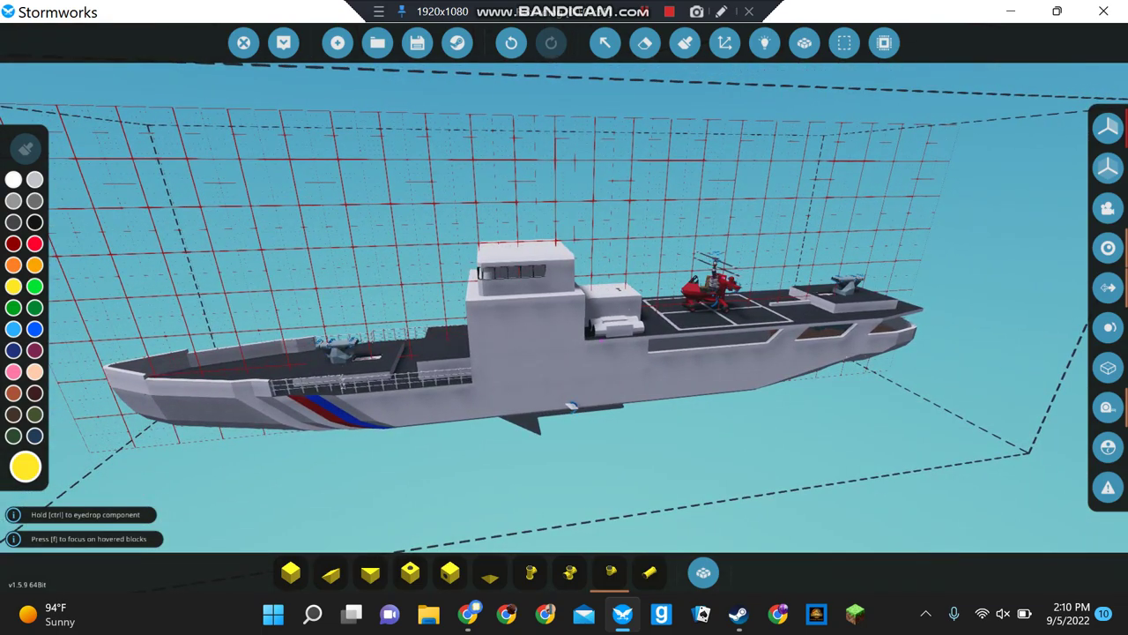
pyautogui.press('w')
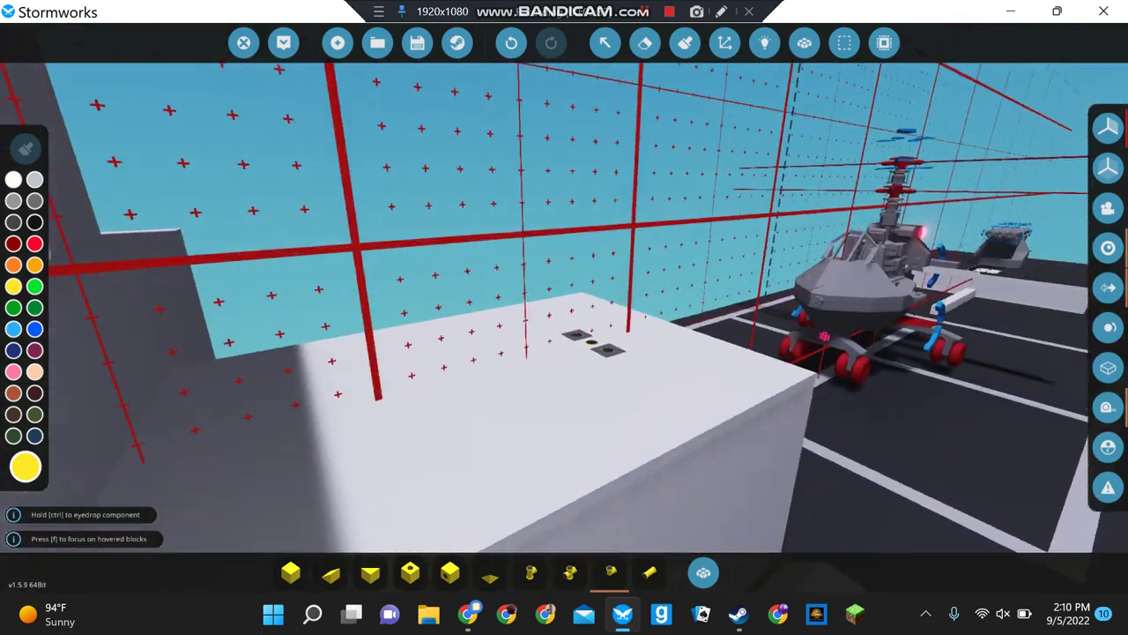
pyautogui.press('w')
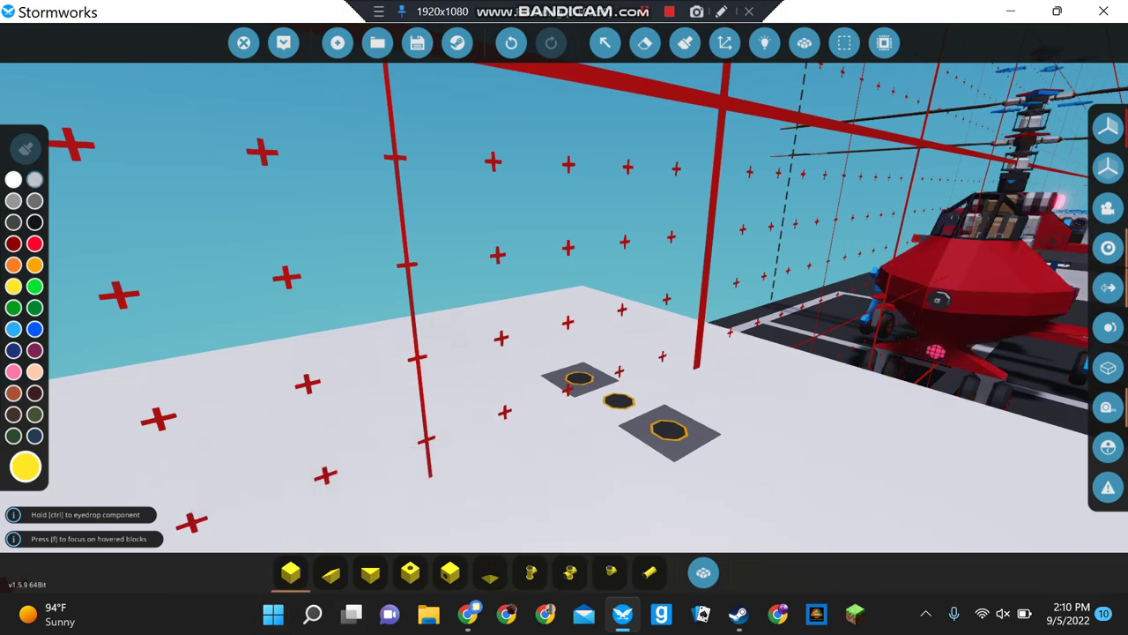
pyautogui.press('s')
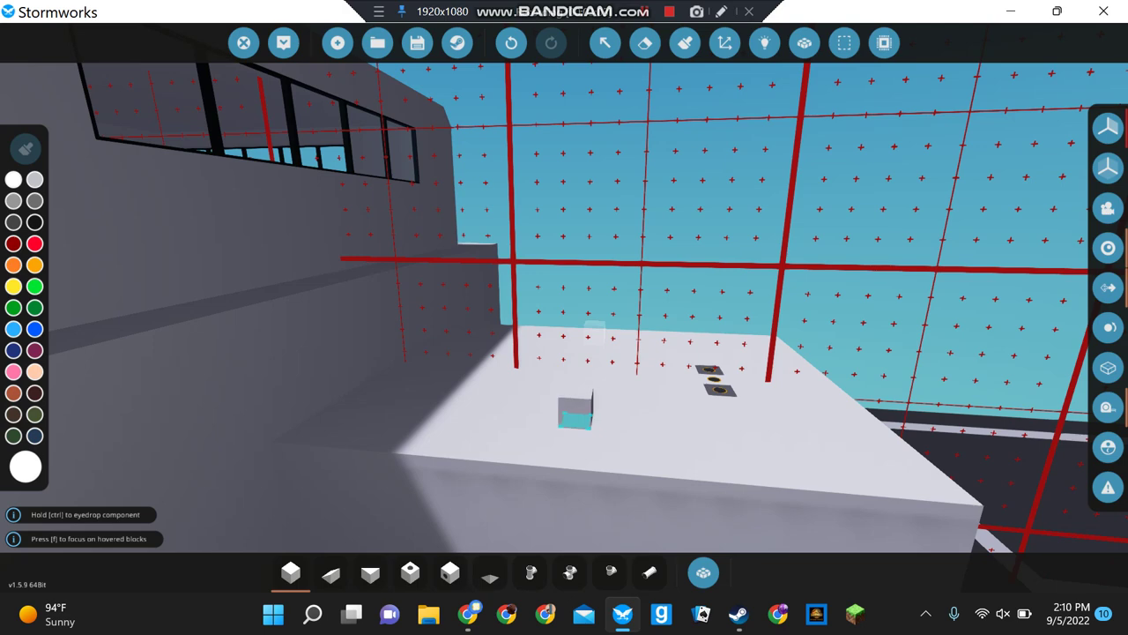
# Pick the Wedge 1x4 from the Component Inventory and place it upright on the roof
pyautogui.click(703, 572)
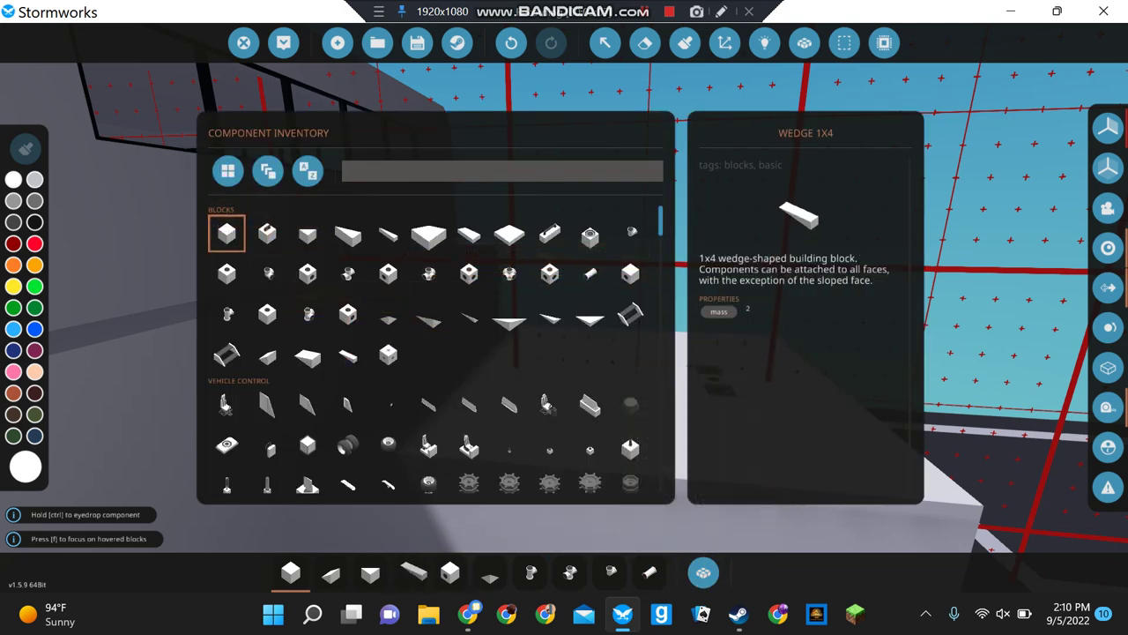
pyautogui.click(704, 573)
pyautogui.click(410, 573)
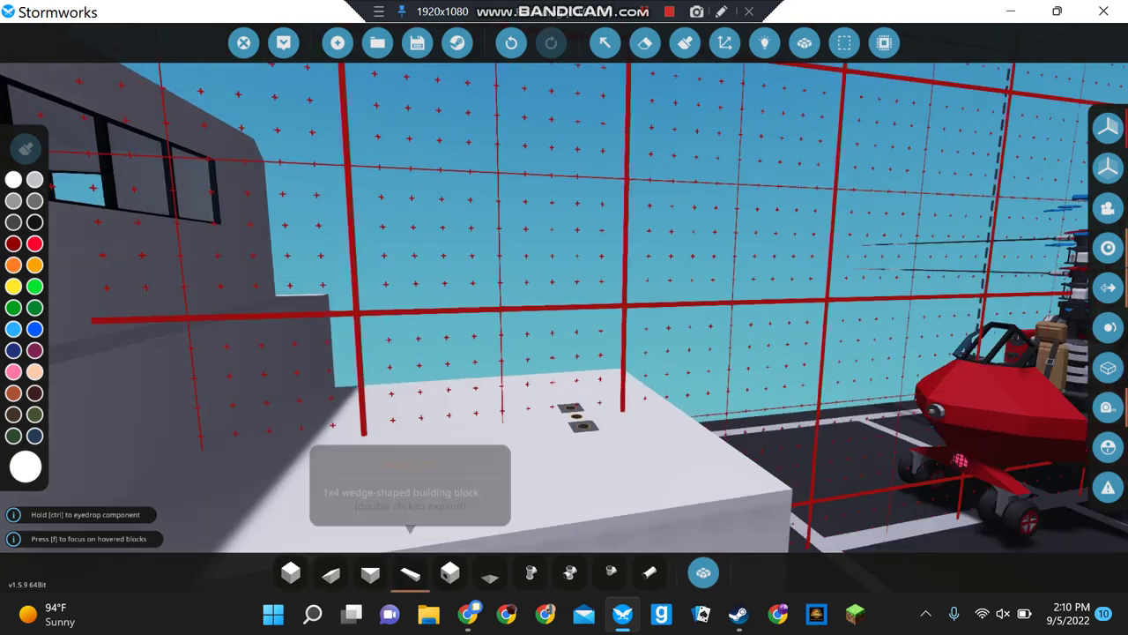
pyautogui.press('s')
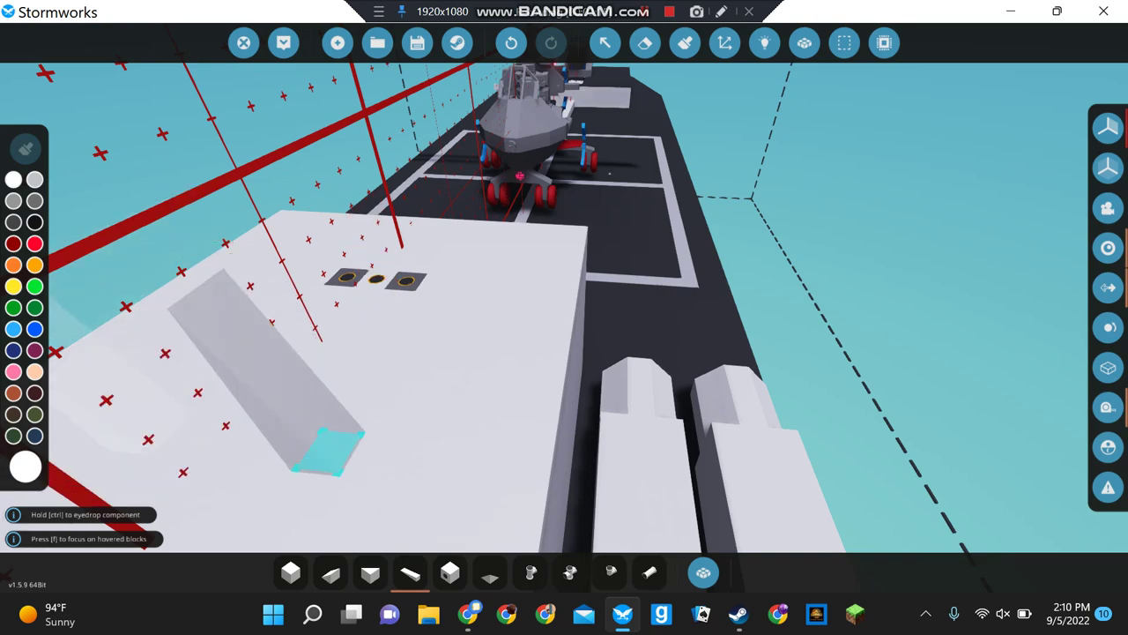
pyautogui.press('s')
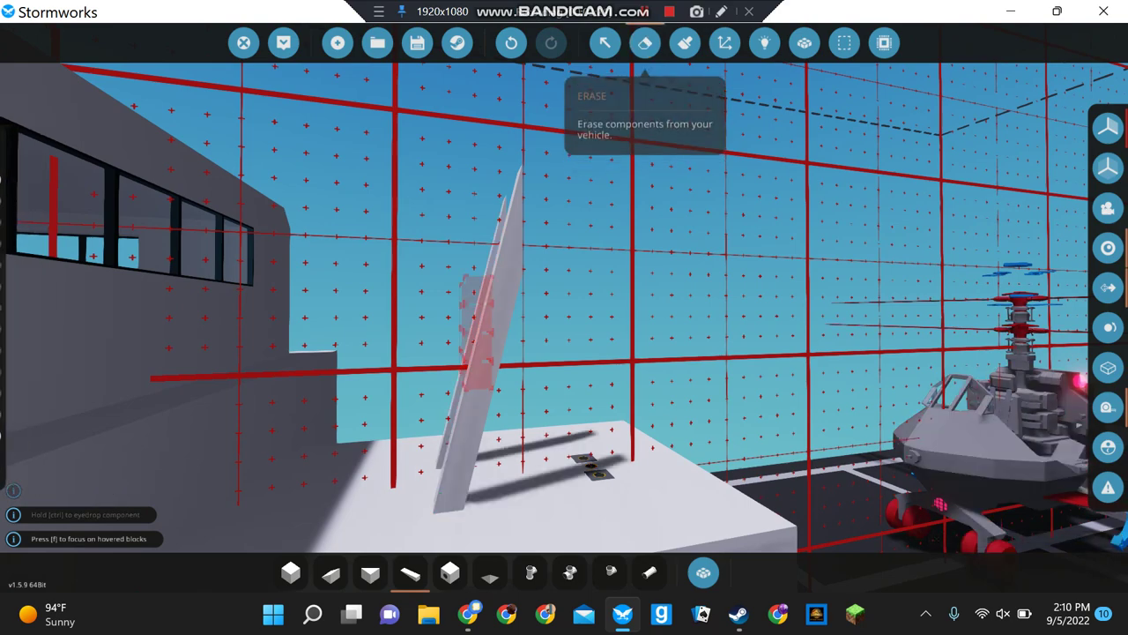
# Toggle the tall pillar extensions with undo and redo while switching between Erase and Paint
pyautogui.click(604, 42)
pyautogui.press('w')
pyautogui.press('s')
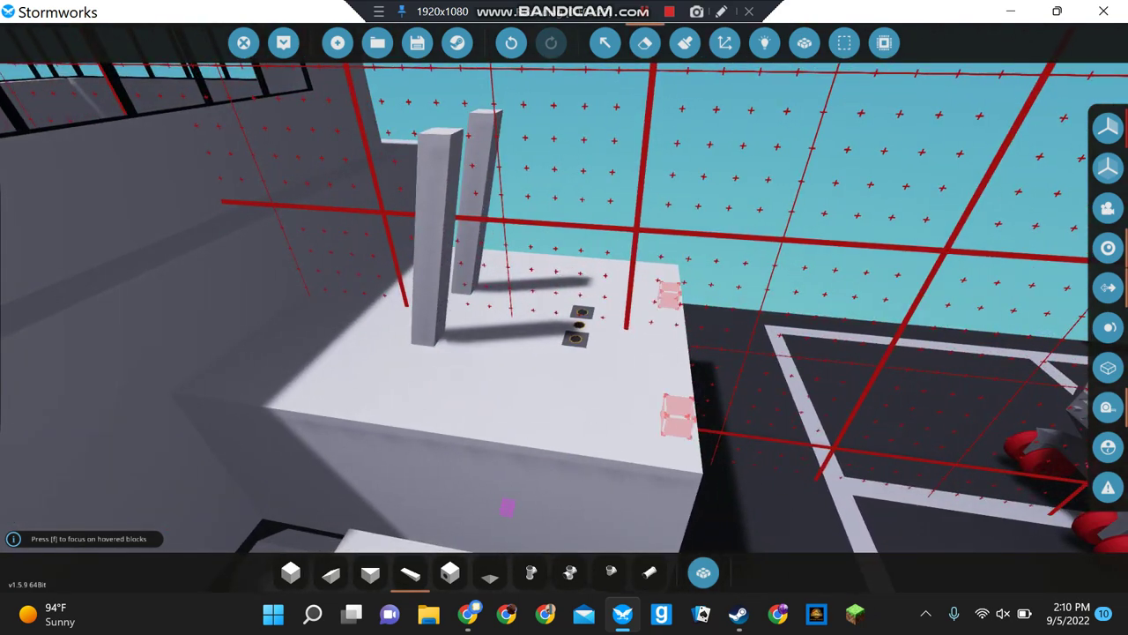
pyautogui.hotkey('ctrl', 'z')
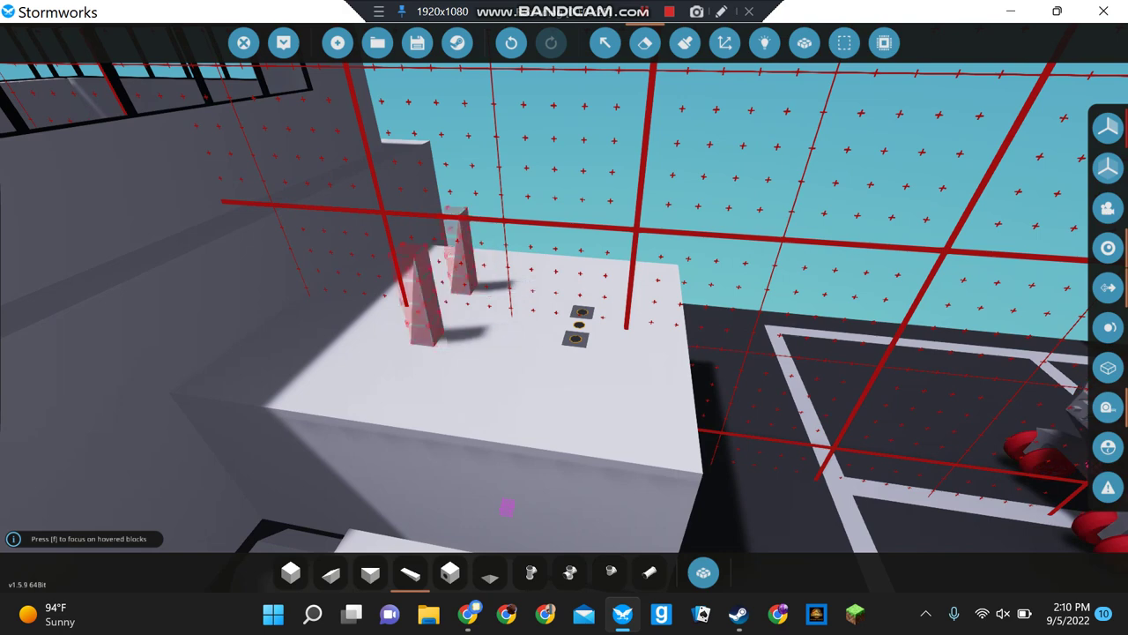
pyautogui.click(645, 42)
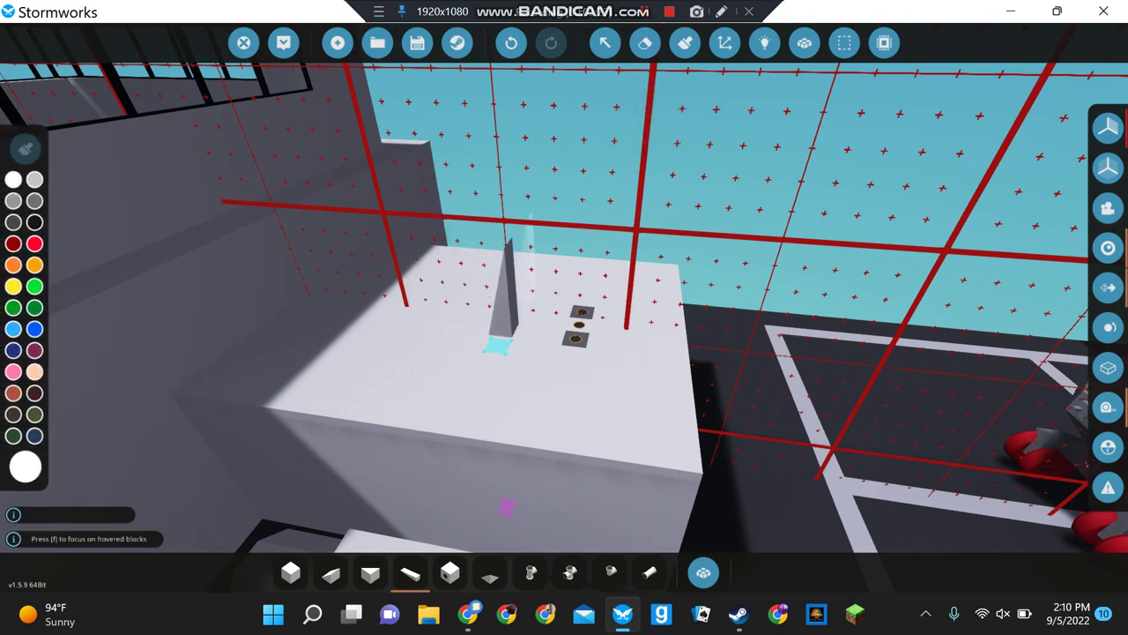
pyautogui.hotkey('ctrl', 'y')
pyautogui.press('w')
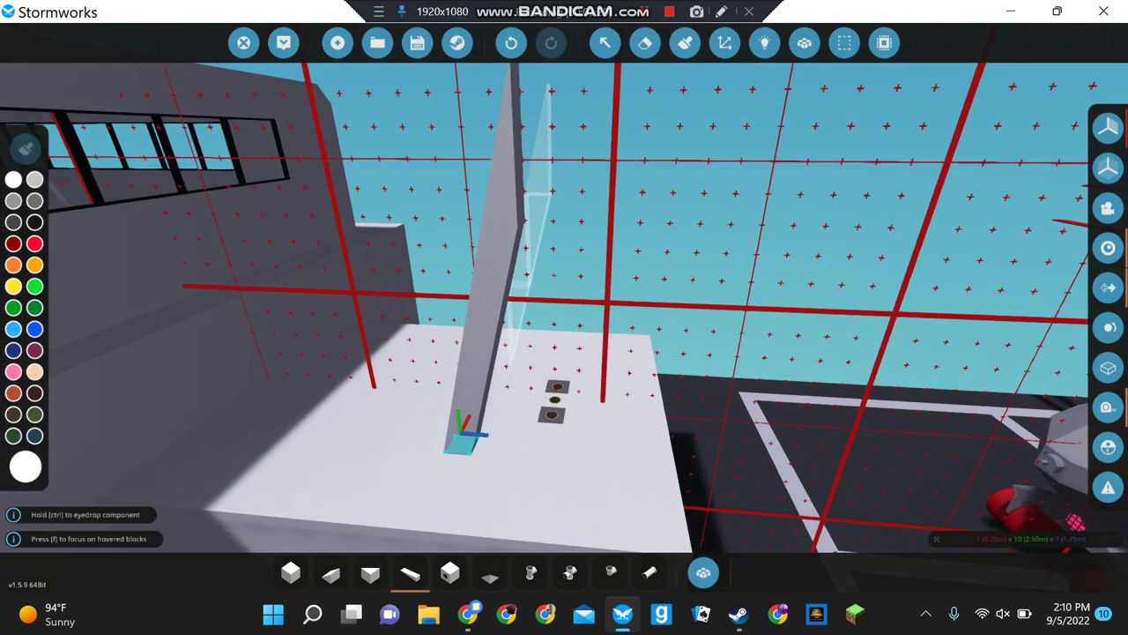
pyautogui.hotkey('ctrl', 'z')
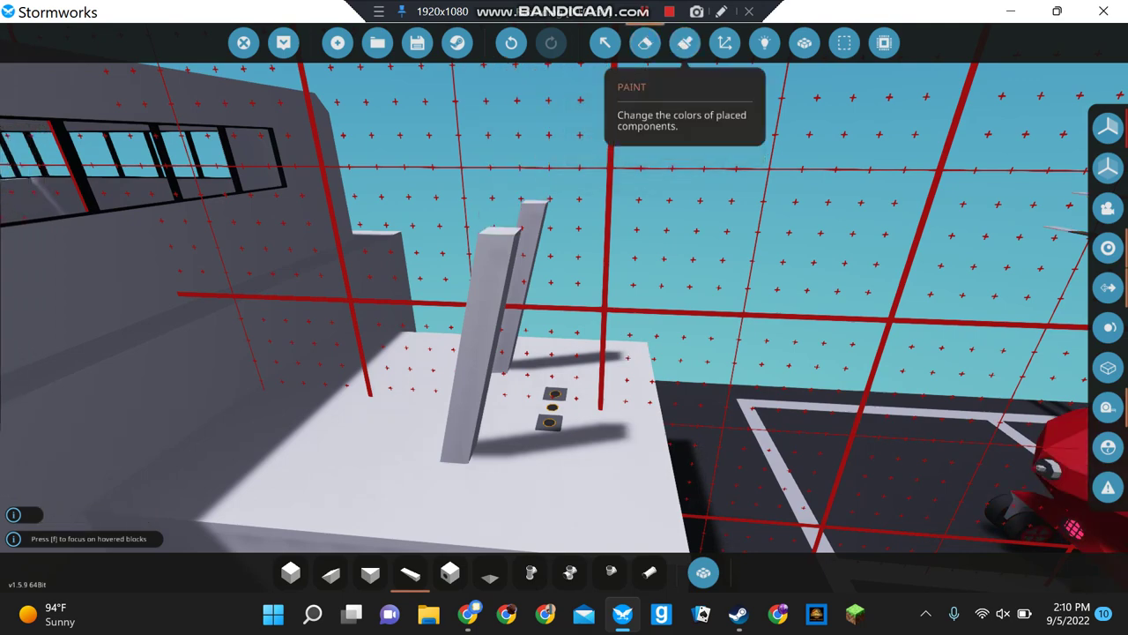
pyautogui.click(645, 42)
pyautogui.hotkey('ctrl', 'y')
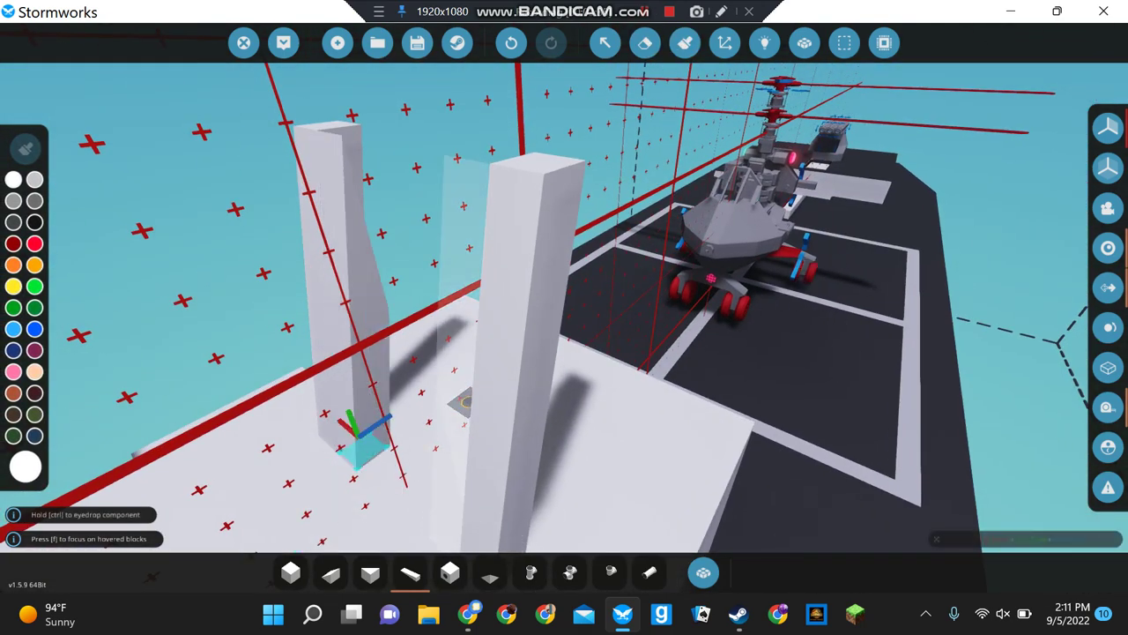
# Undo the pillar down to a short upright white block, inspect it, and select Erase
pyautogui.press('Up')
pyautogui.press('Up')
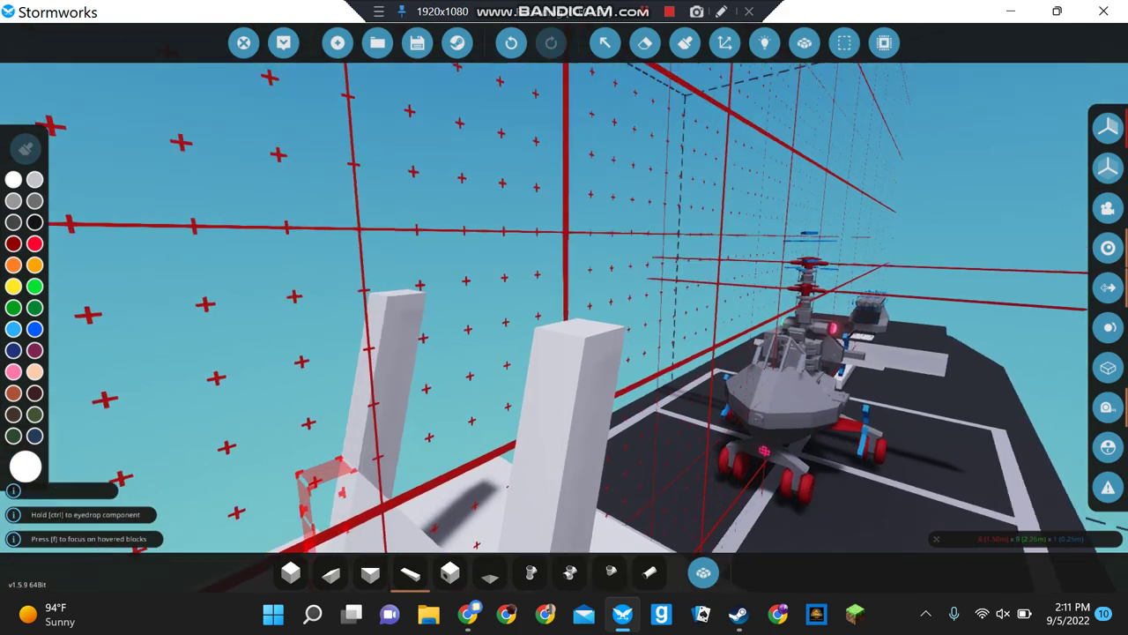
pyautogui.hotkey('ctrl', 'z')
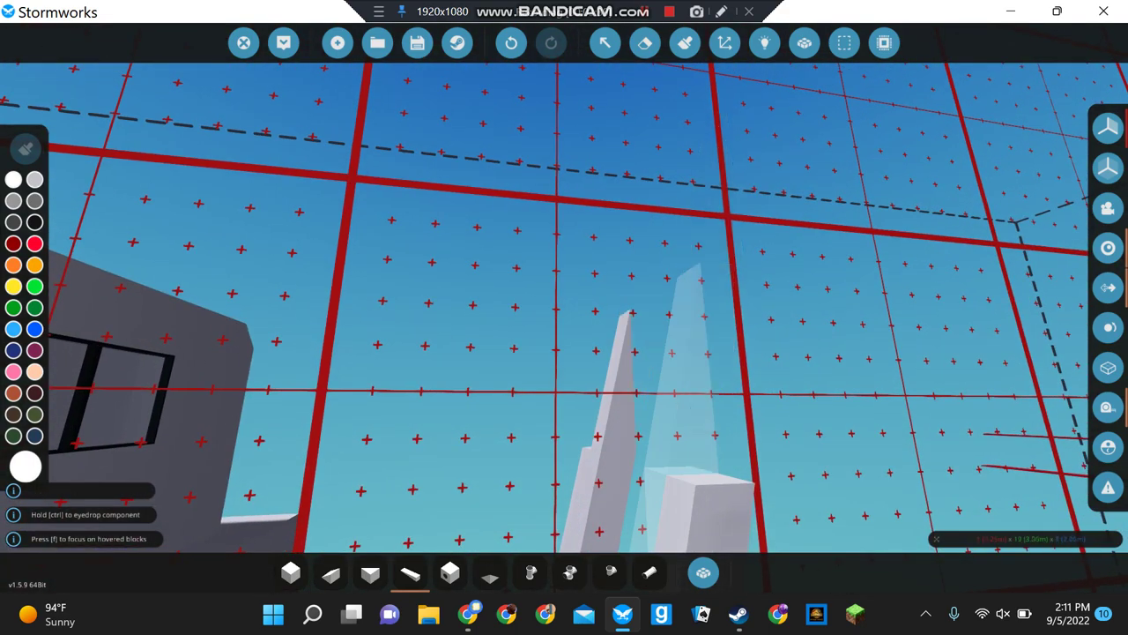
pyautogui.press('Down')
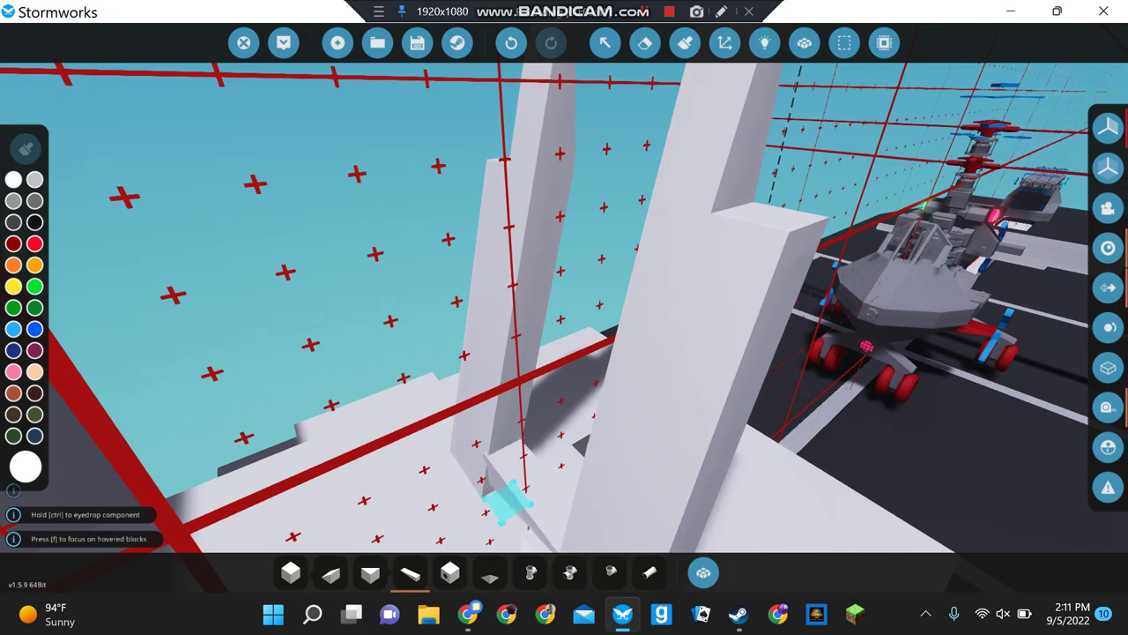
pyautogui.press('Up')
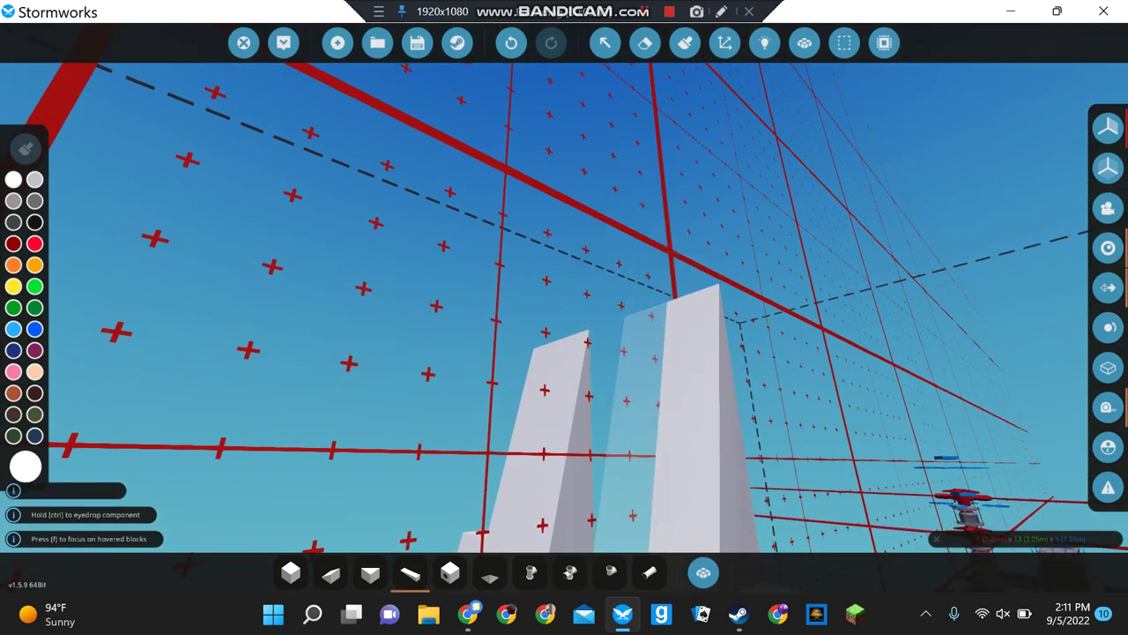
pyautogui.press('Down')
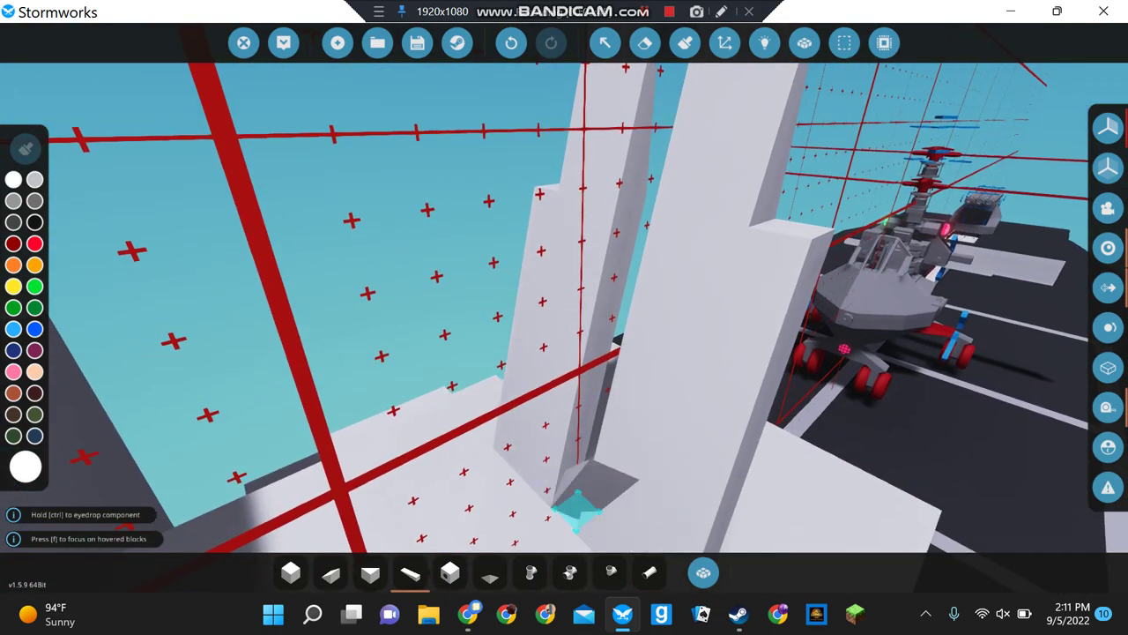
pyautogui.press('Up')
pyautogui.press('Down')
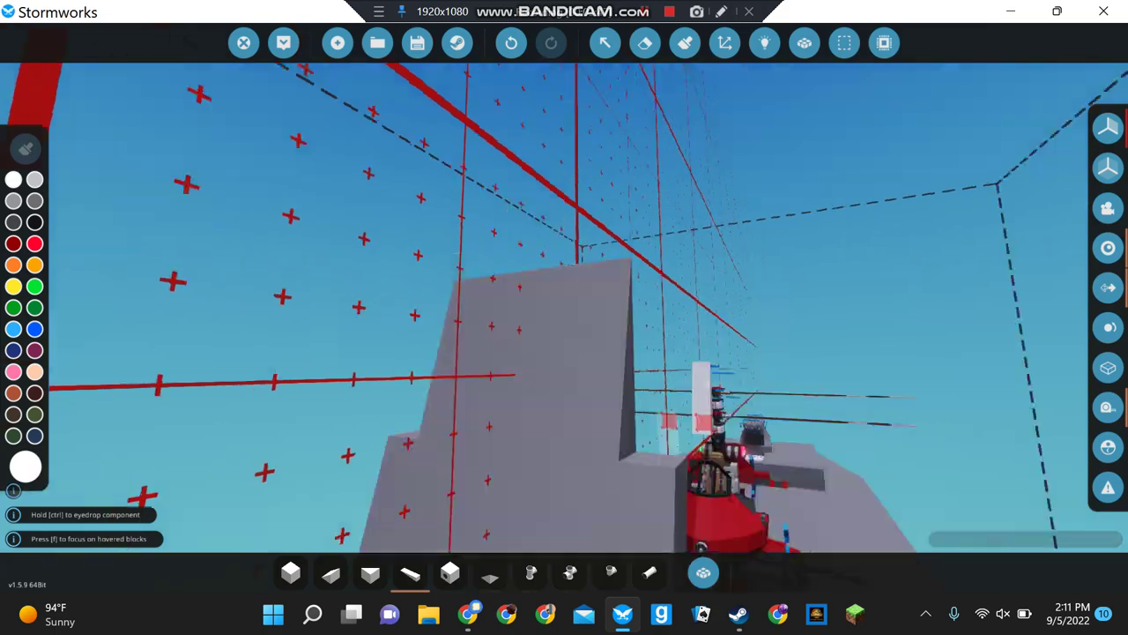
pyautogui.click(645, 42)
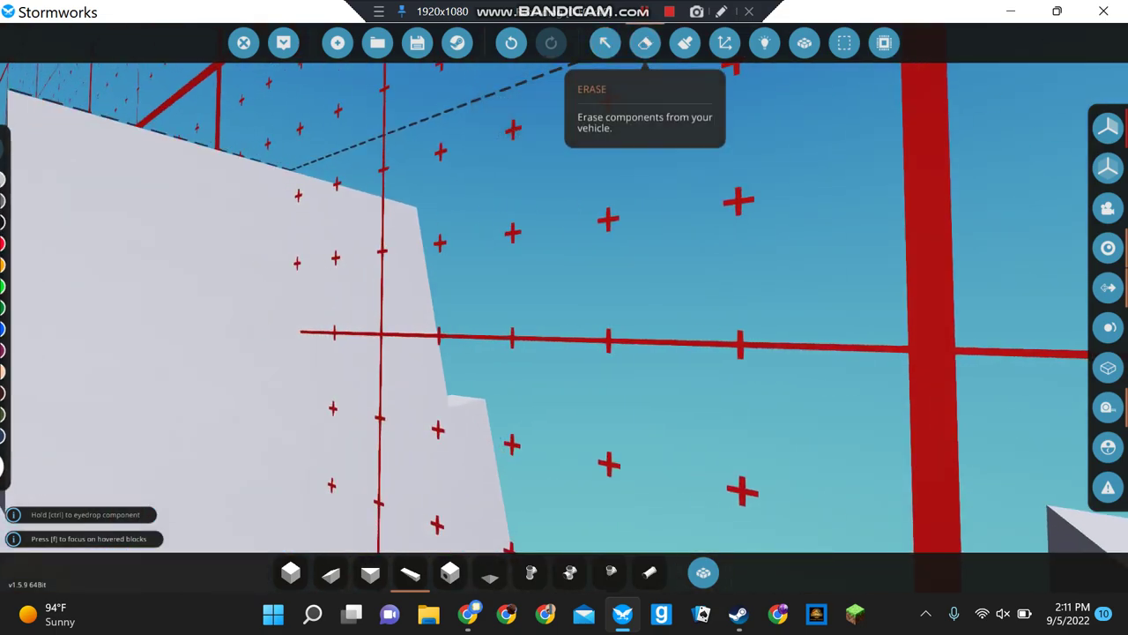
pyautogui.press('Left')
# Look over the red helicopter and superstructure, then move close to the white upright block
pyautogui.press('s')
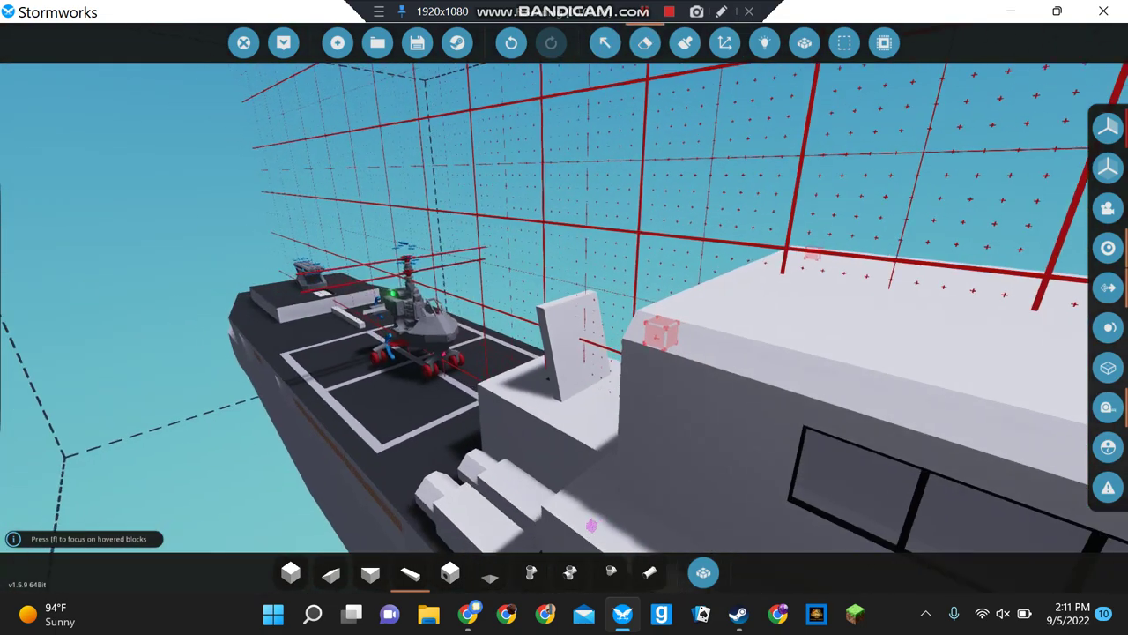
pyautogui.press('w')
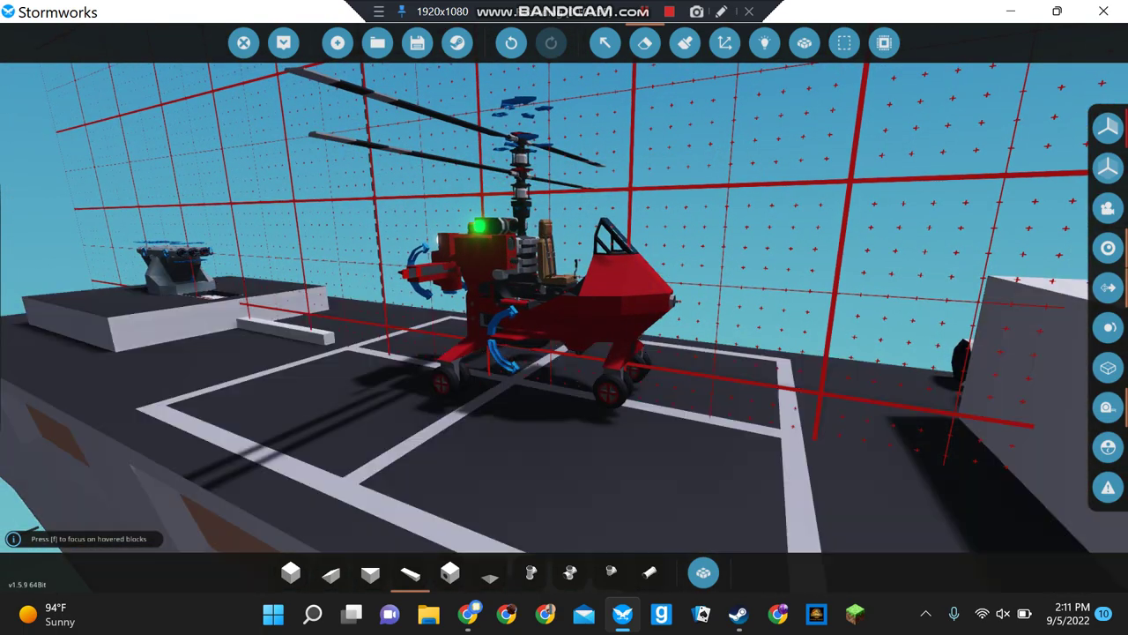
pyautogui.press('d')
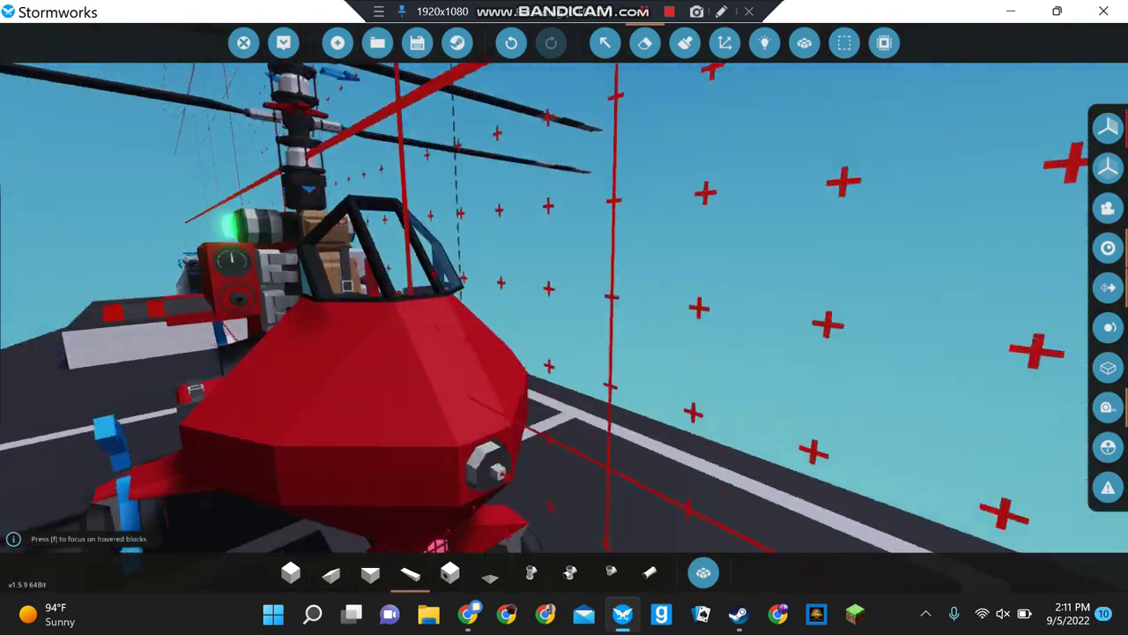
pyautogui.press('s')
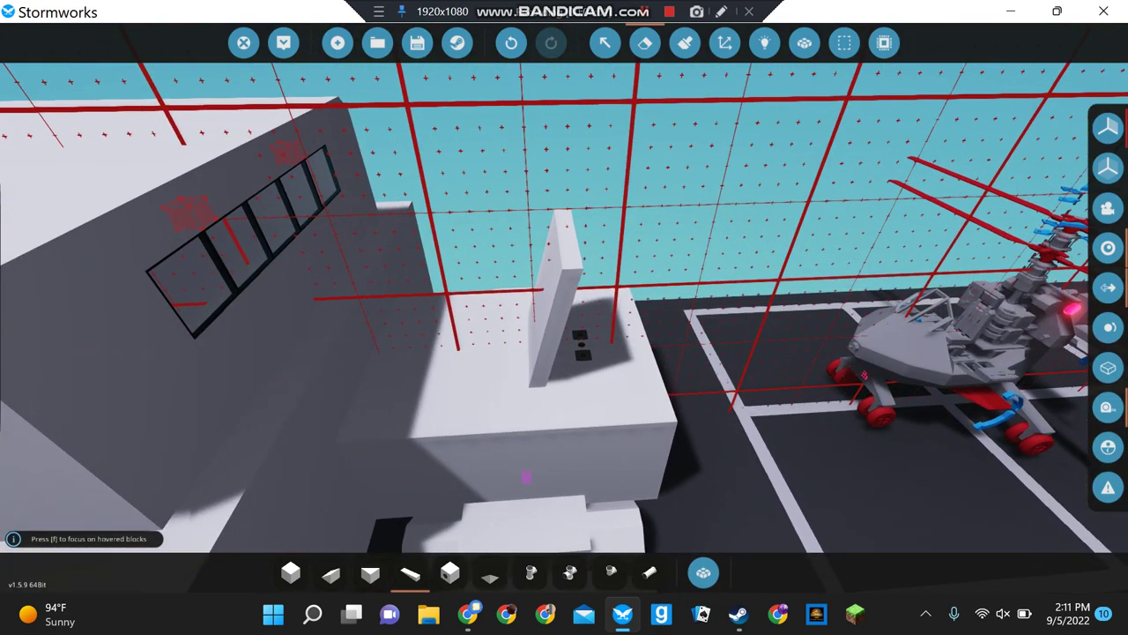
pyautogui.press('w')
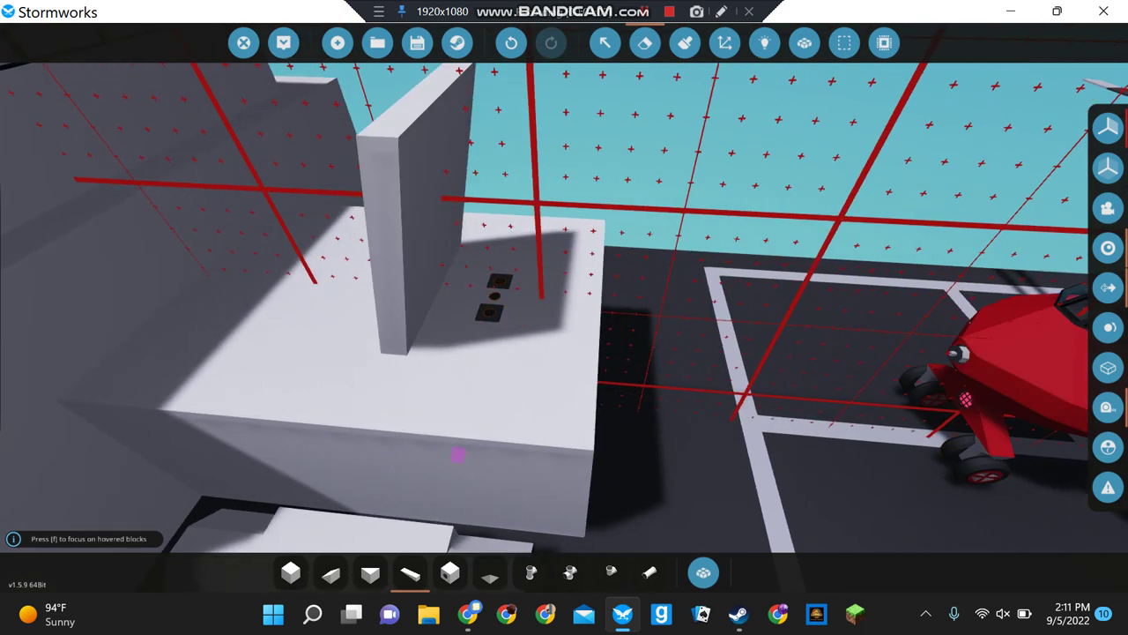
# Build white block walls around the slab, stretching a column up from the base, then select wedges
pyautogui.click(644, 42)
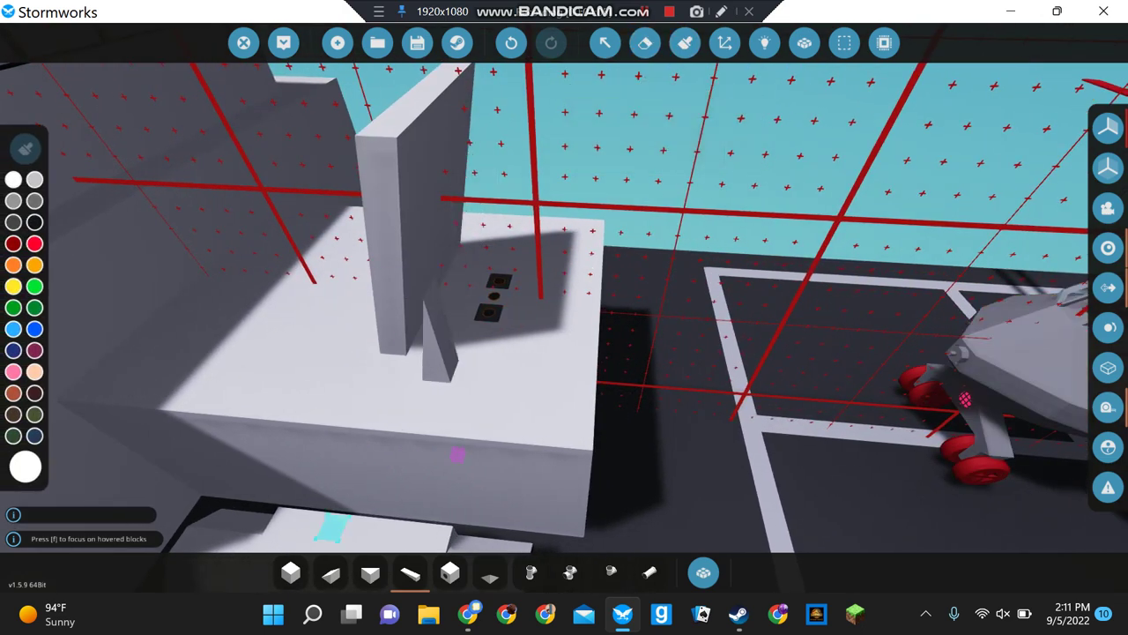
pyautogui.click(645, 43)
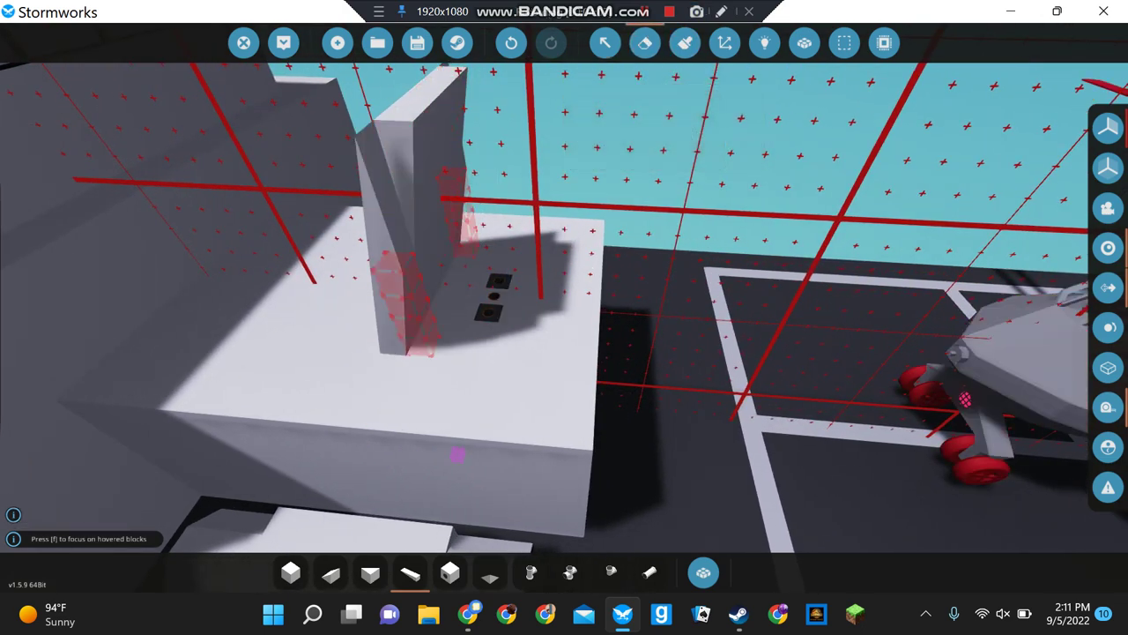
pyautogui.click(645, 42)
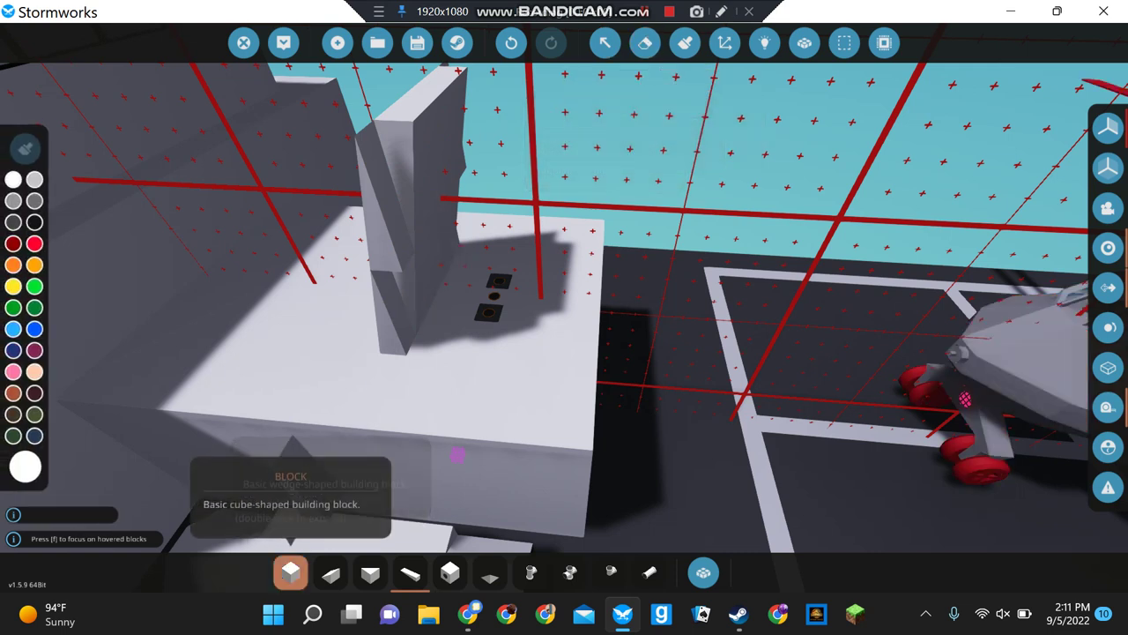
pyautogui.click(291, 573)
pyautogui.click(397, 152)
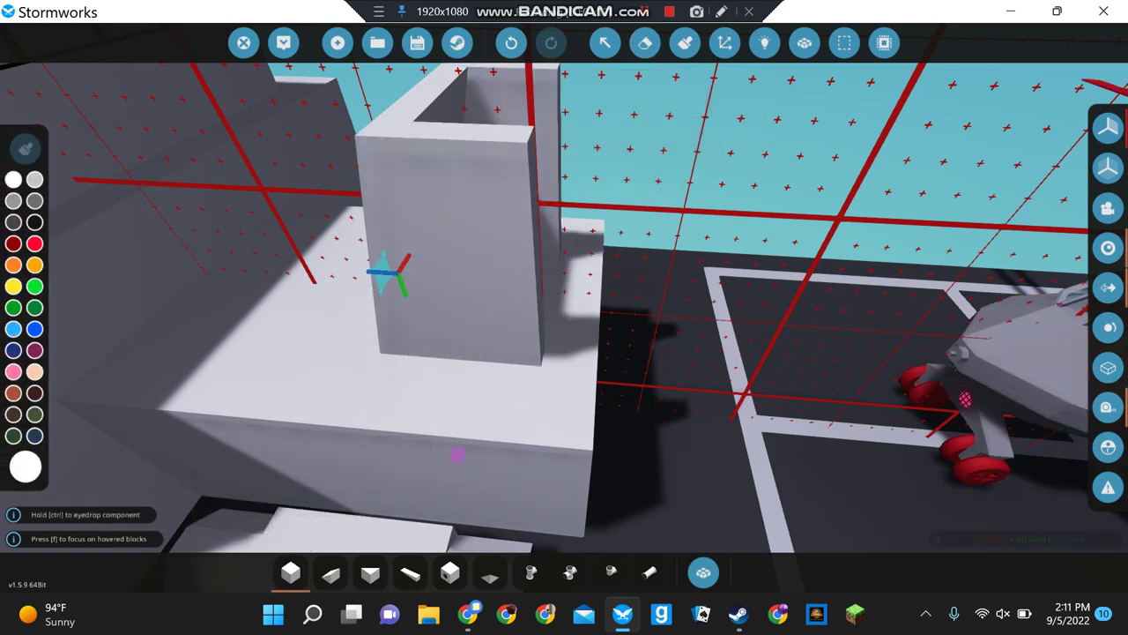
pyautogui.moveTo(458, 454); pyautogui.dragTo(499, 476)
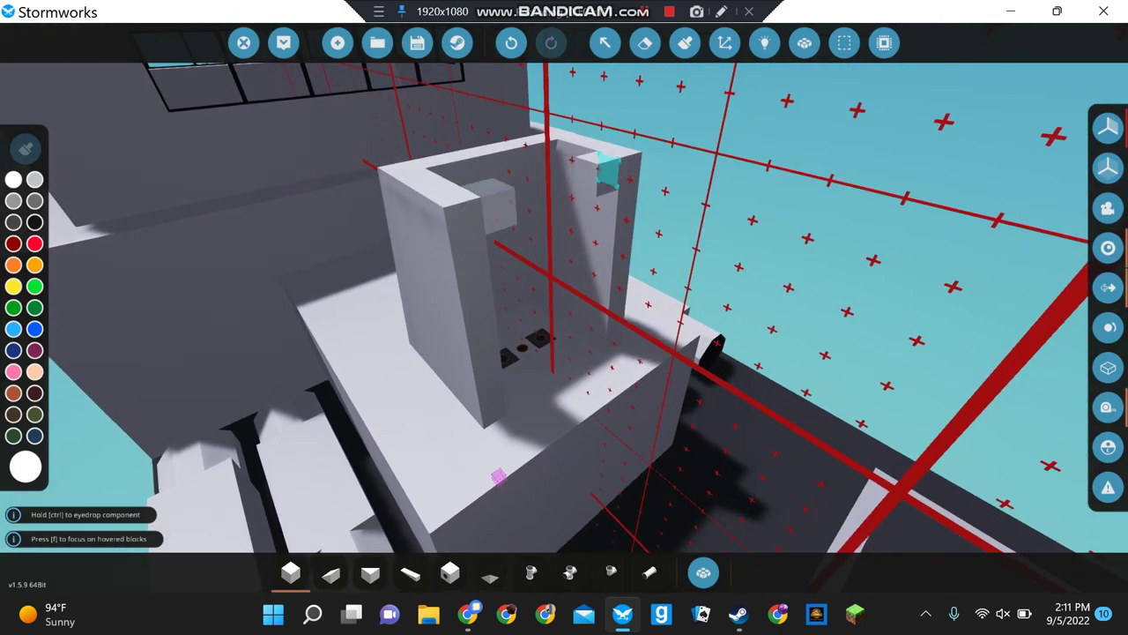
pyautogui.moveTo(630, 174)
pyautogui.mouseDown()
pyautogui.moveTo(649, 189)
pyautogui.moveTo(660, 429)
pyautogui.moveTo(546, 381)
pyautogui.moveTo(612, 408)
pyautogui.moveTo(617, 441)
pyautogui.moveTo(498, 445)
pyautogui.moveTo(579, 415)
pyautogui.moveTo(370, 503)
pyautogui.mouseUp()
pyautogui.press('2')
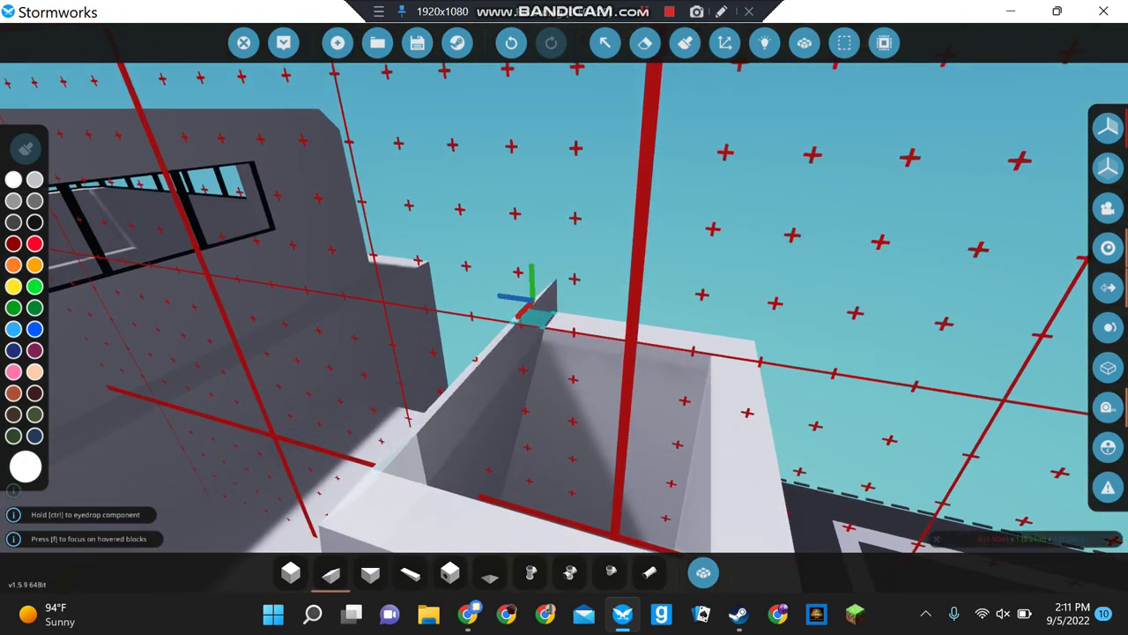
pyautogui.moveTo(534, 313)
pyautogui.mouseDown()
pyautogui.moveTo(415, 441)
pyautogui.moveTo(653, 516)
pyautogui.mouseUp()
# Browse the Component Inventory's Fluid section and choose the Fluid Port
pyautogui.click(703, 573)
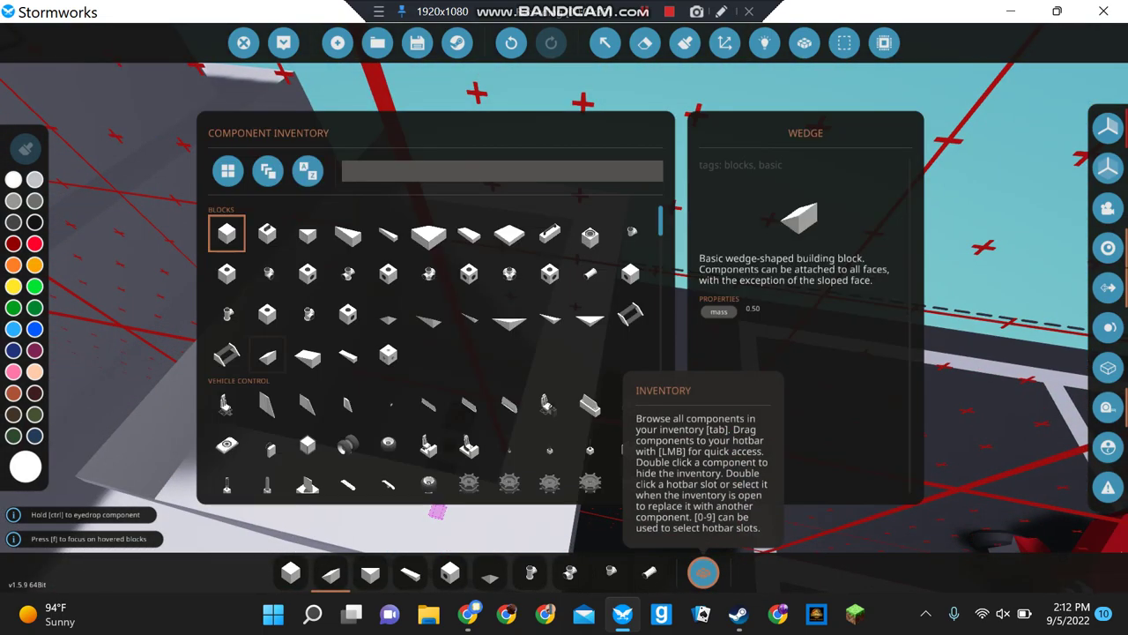
pyautogui.scroll(-3, 549, 423)
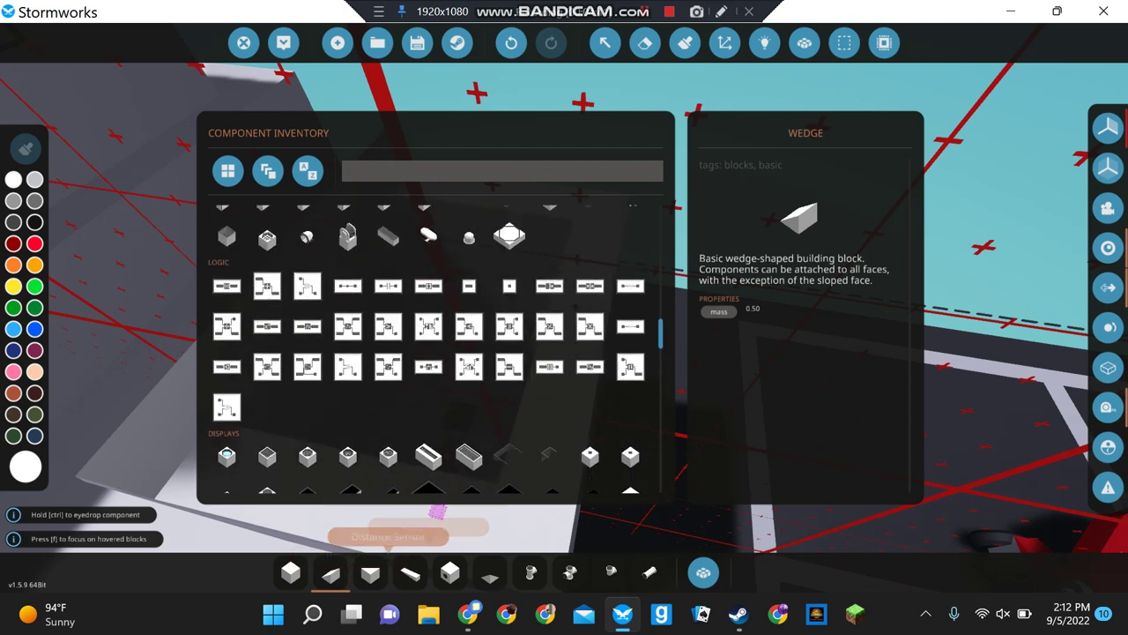
pyautogui.scroll(1, 388, 489)
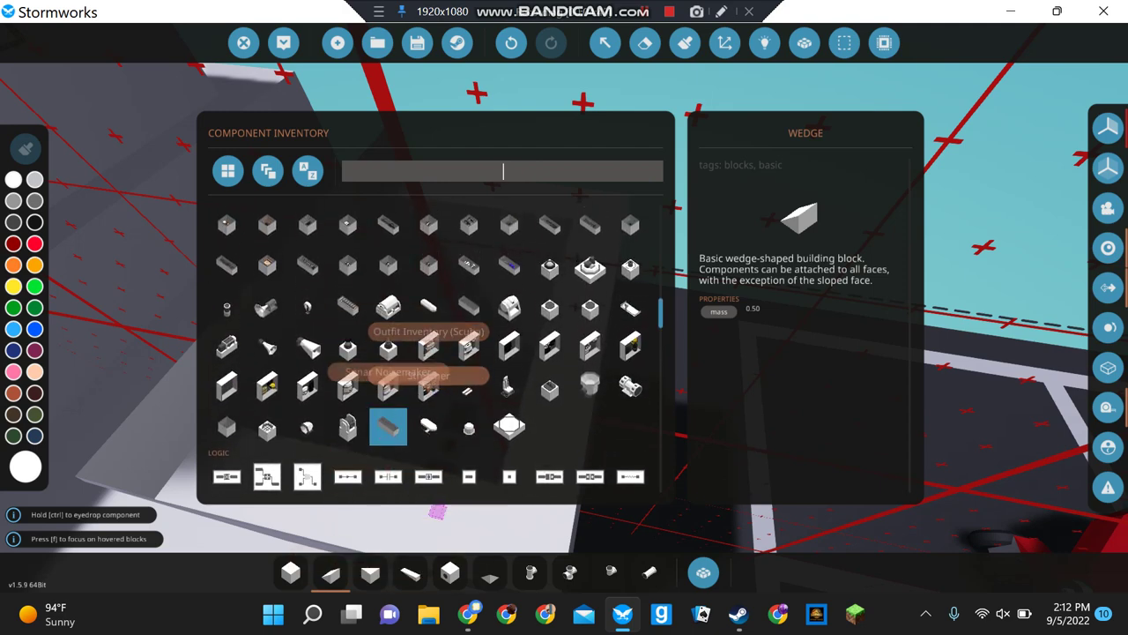
pyautogui.scroll(5, 507, 459)
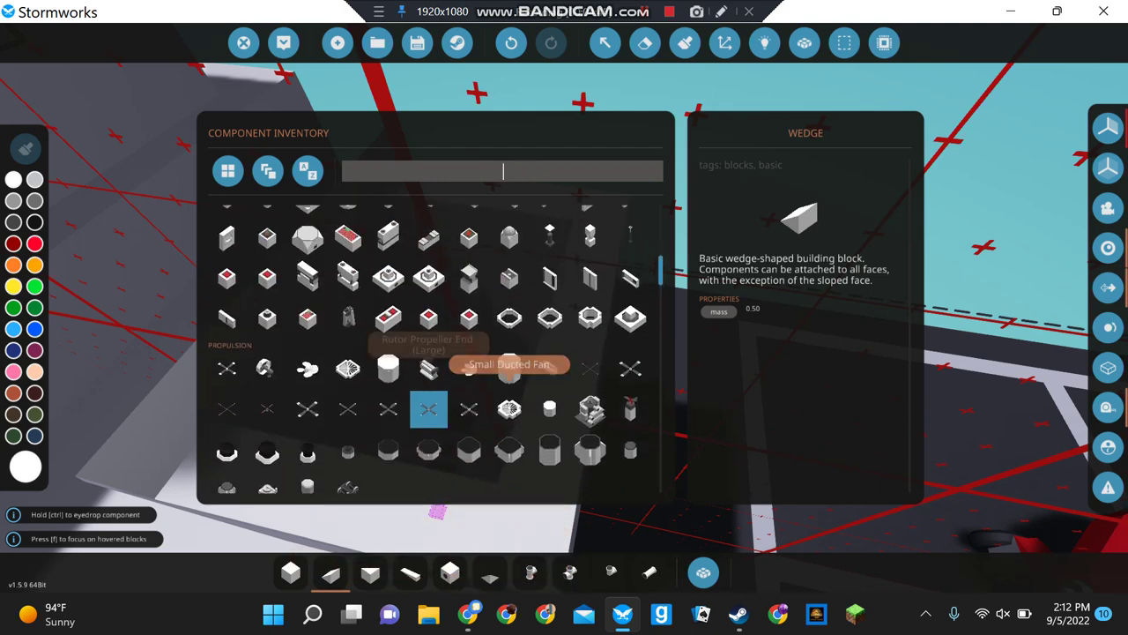
pyautogui.scroll(-10, 388, 473)
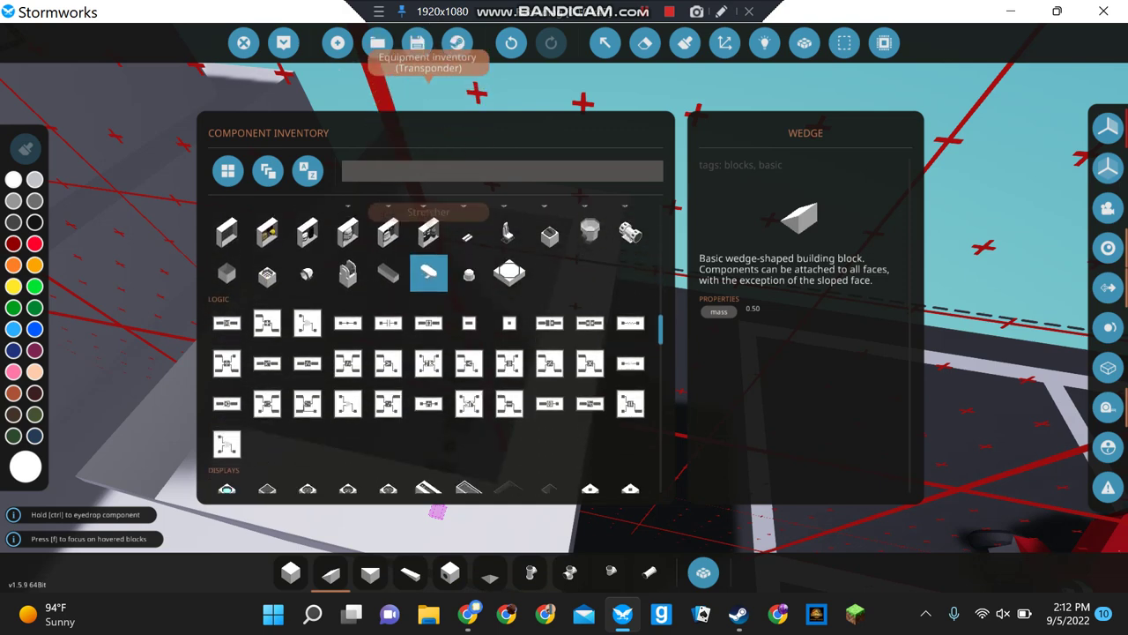
pyautogui.scroll(-5, 432, 353)
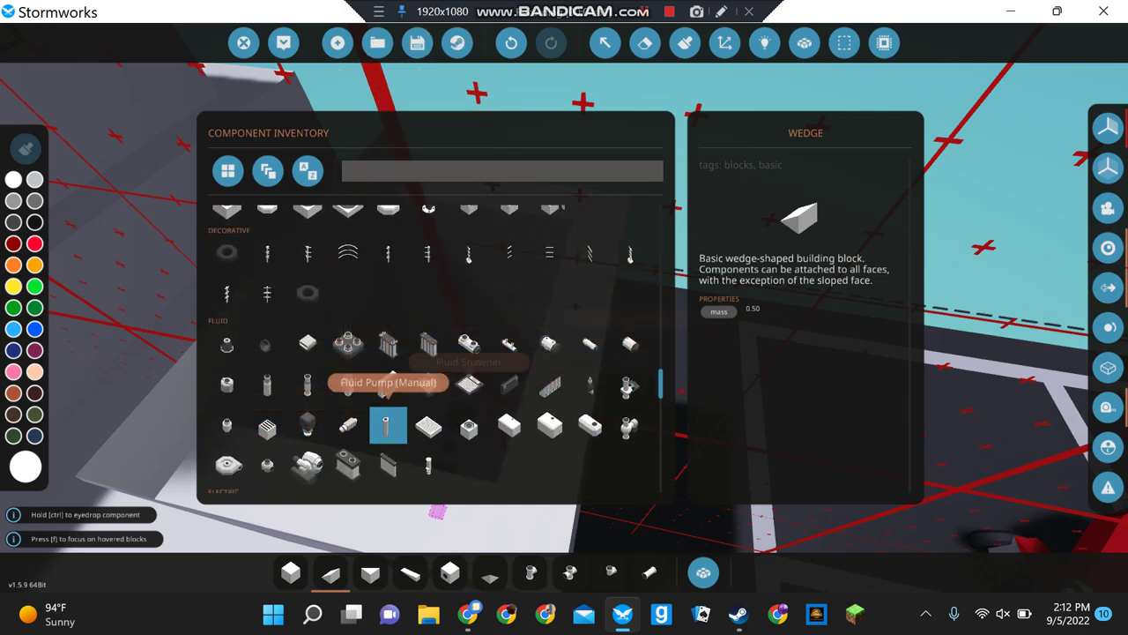
pyautogui.click(267, 426)
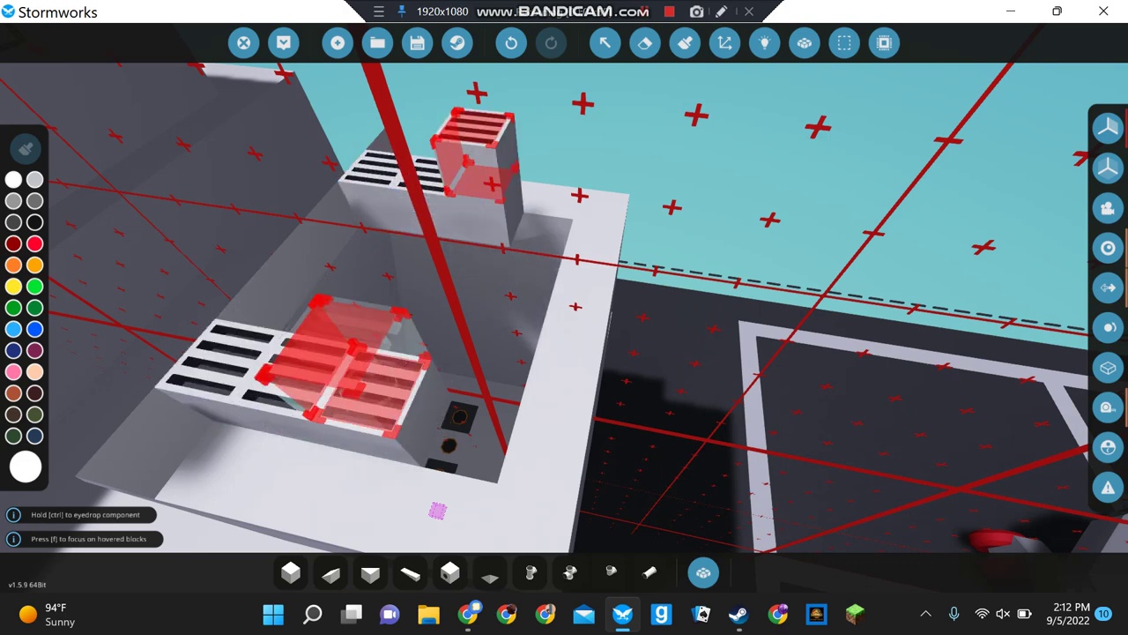
# Extend the lower and middle vent grilles and add a grille on the left slope
pyautogui.click(440, 406)
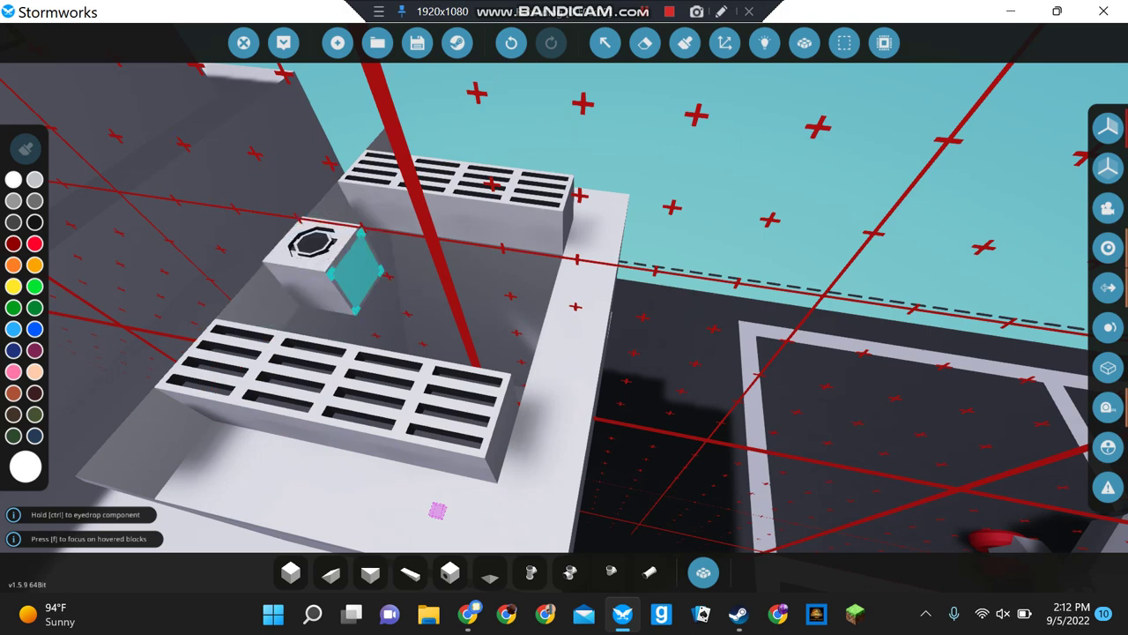
pyautogui.click(357, 269)
pyautogui.click(458, 278)
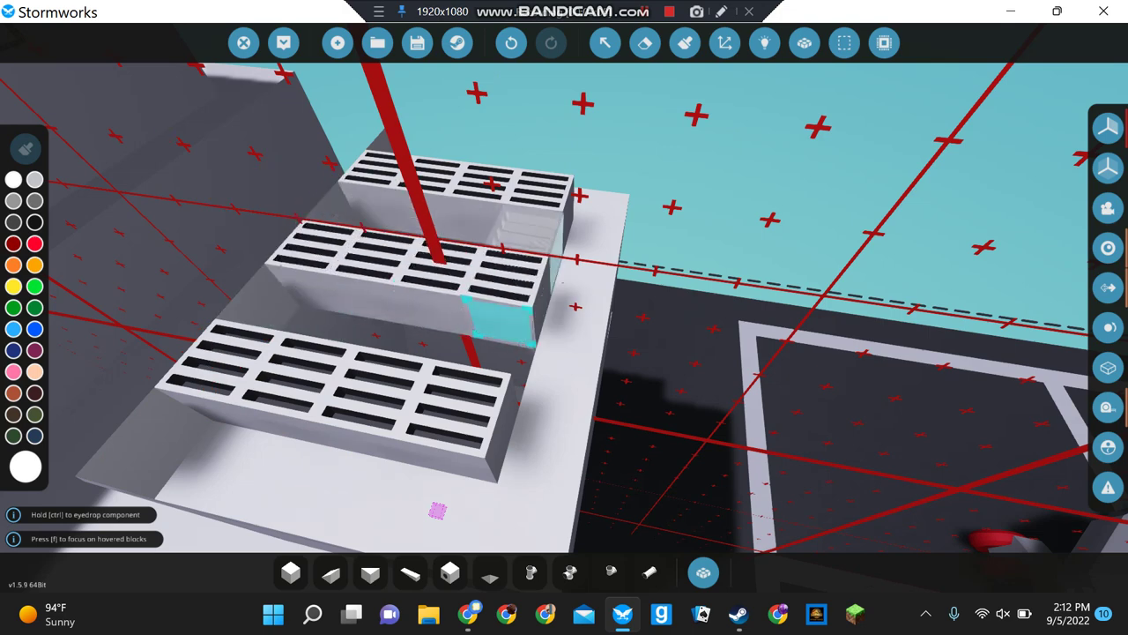
# Fill the gaps between the stepped grilles with basic cube blocks to form one flat slab
pyautogui.click(291, 573)
pyautogui.moveTo(260, 313)
pyautogui.mouseDown()
pyautogui.moveTo(238, 428)
pyautogui.moveTo(214, 467)
pyautogui.mouseUp()
pyautogui.press('s')
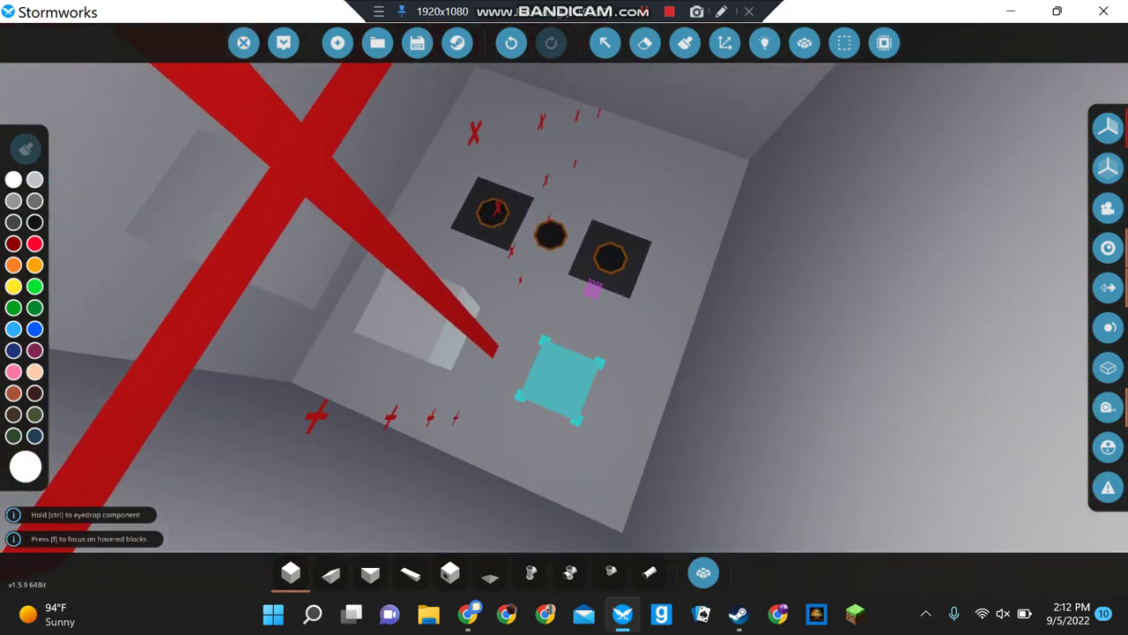
# Pick an angled pipe piece and rotate it toward the compartment's pipe openings
pyautogui.press('9')
pyautogui.click(609, 573)
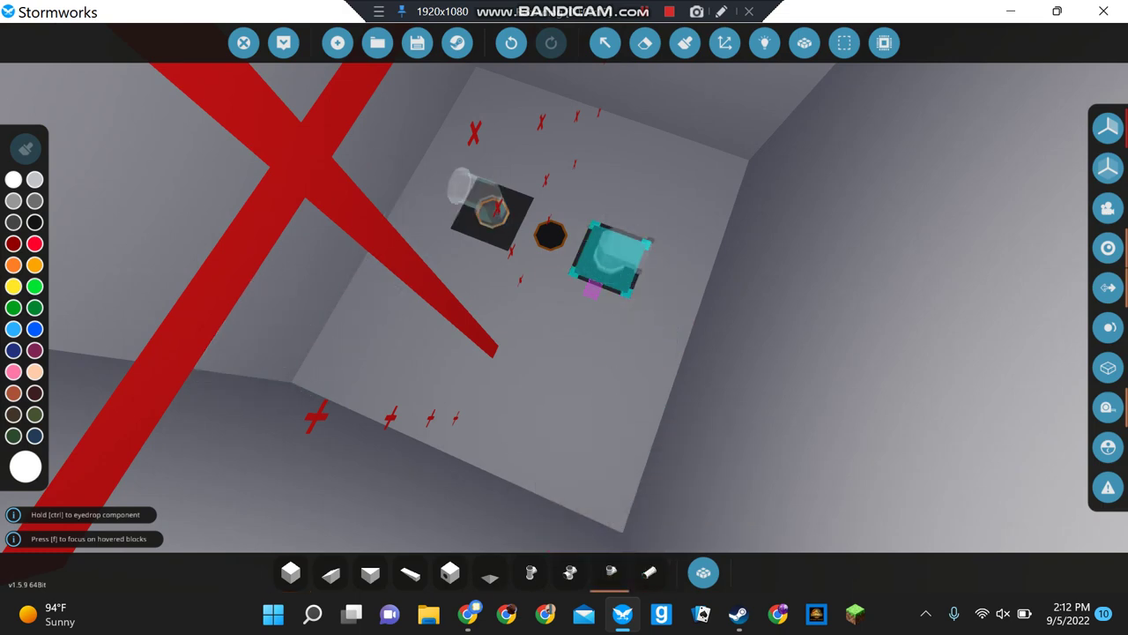
pyautogui.press('f')
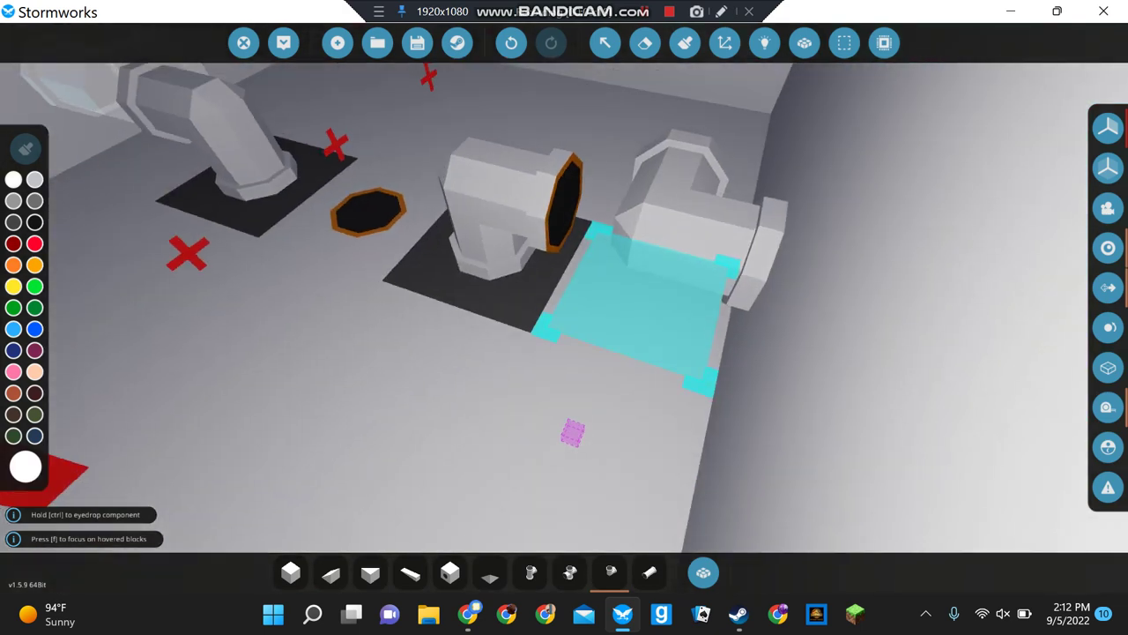
pyautogui.press('q')
pyautogui.press('q')
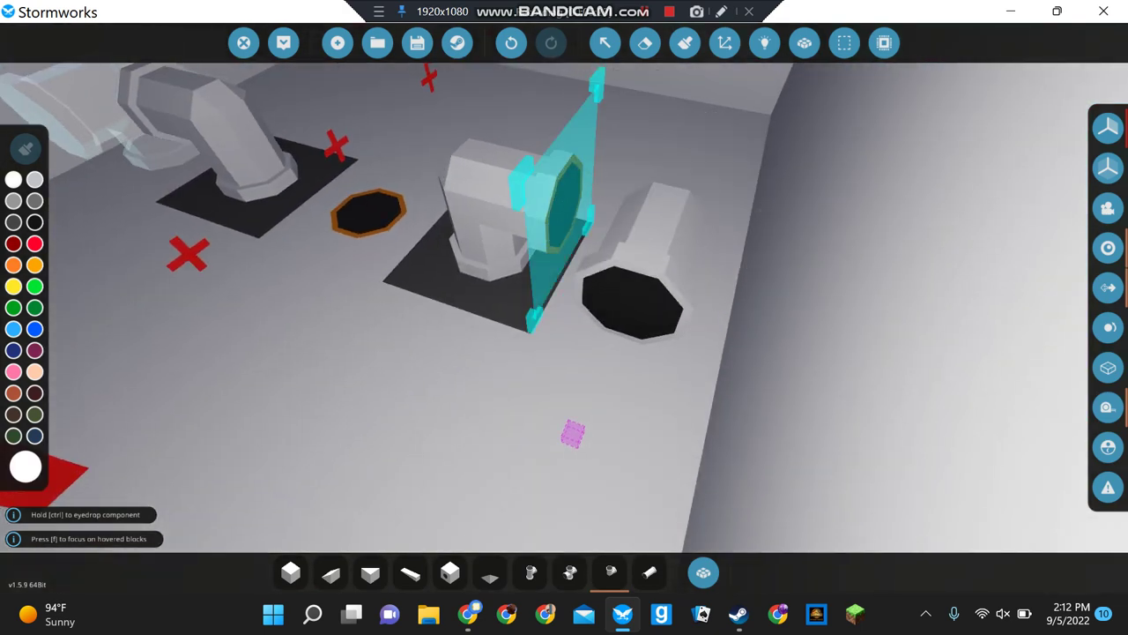
pyautogui.press('w')
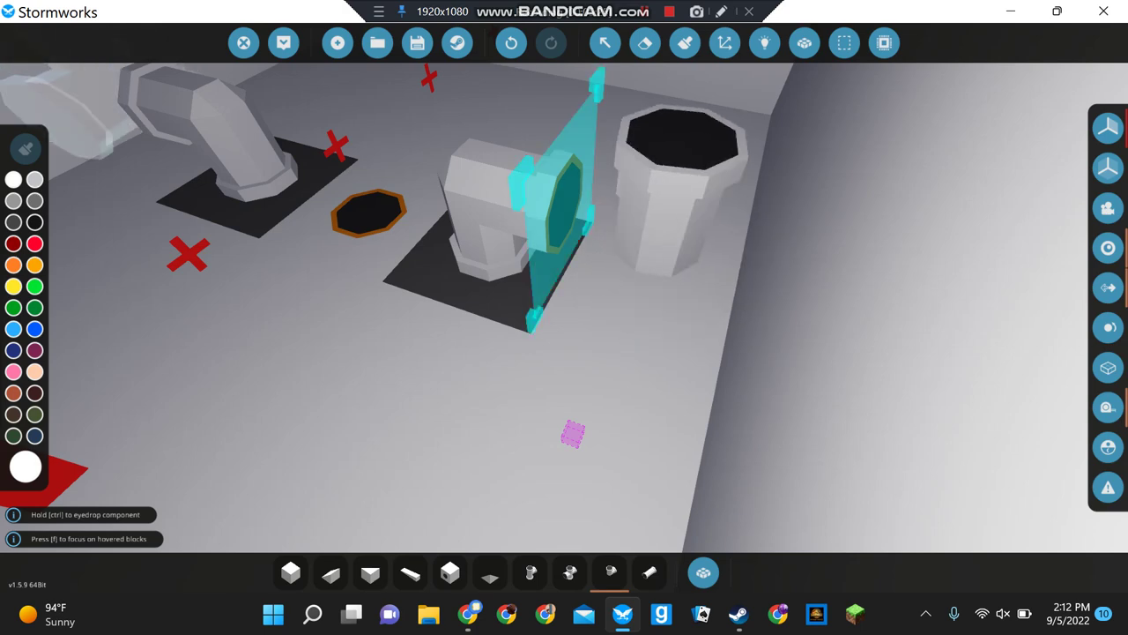
pyautogui.press('w')
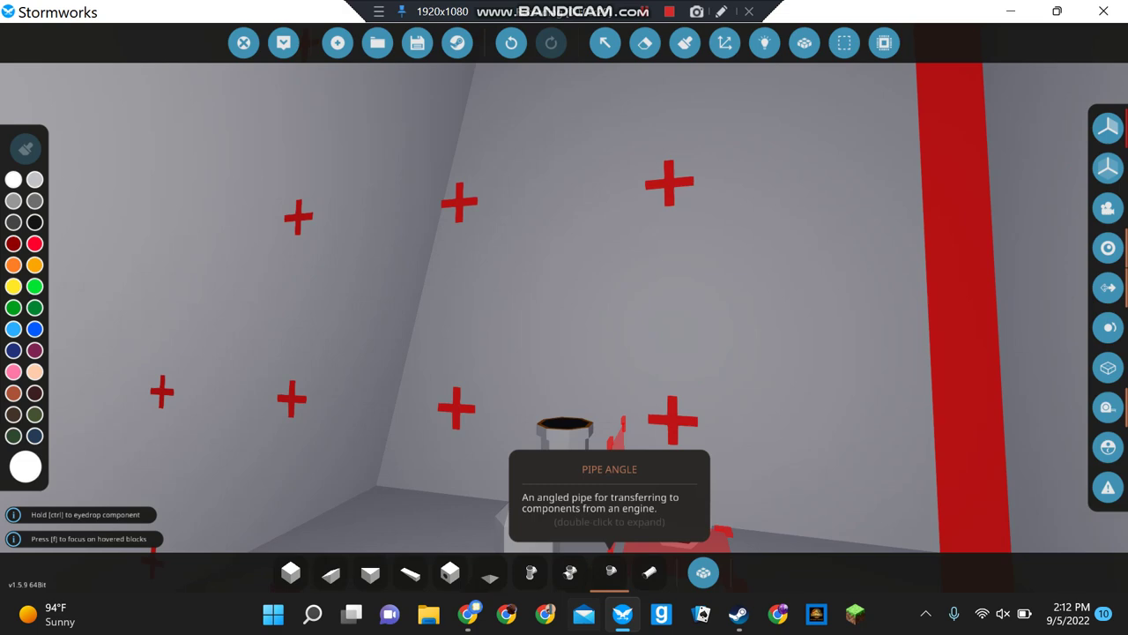
pyautogui.click(650, 572)
# Try a wall pipe and a T-pipe on the vertical pipe, undoing both misplaced pieces
pyautogui.press('w')
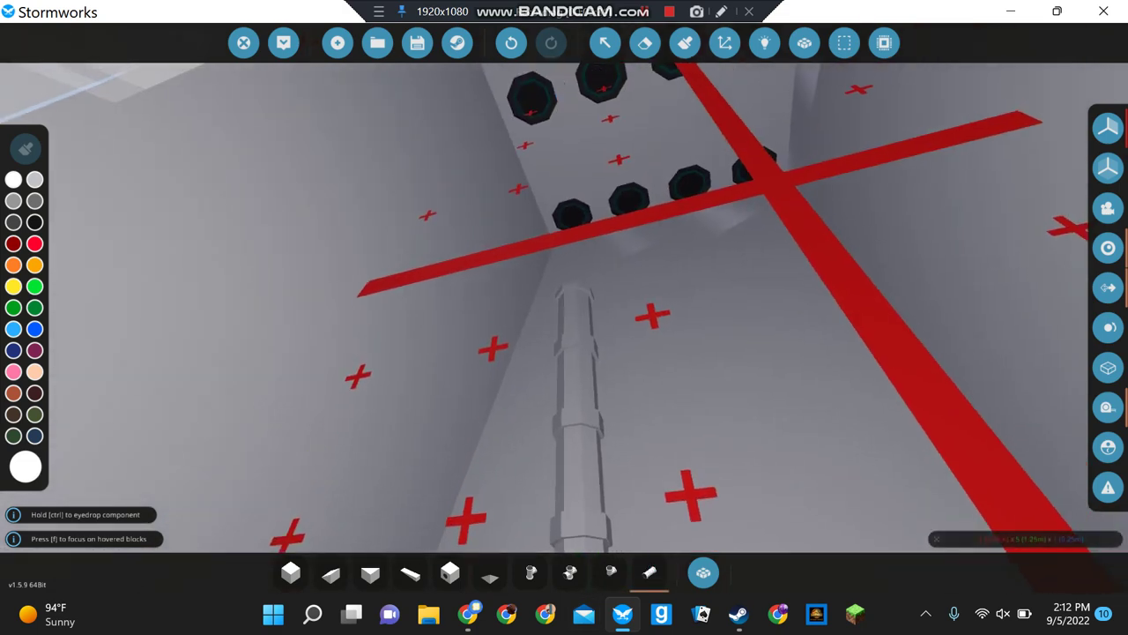
pyautogui.press('w')
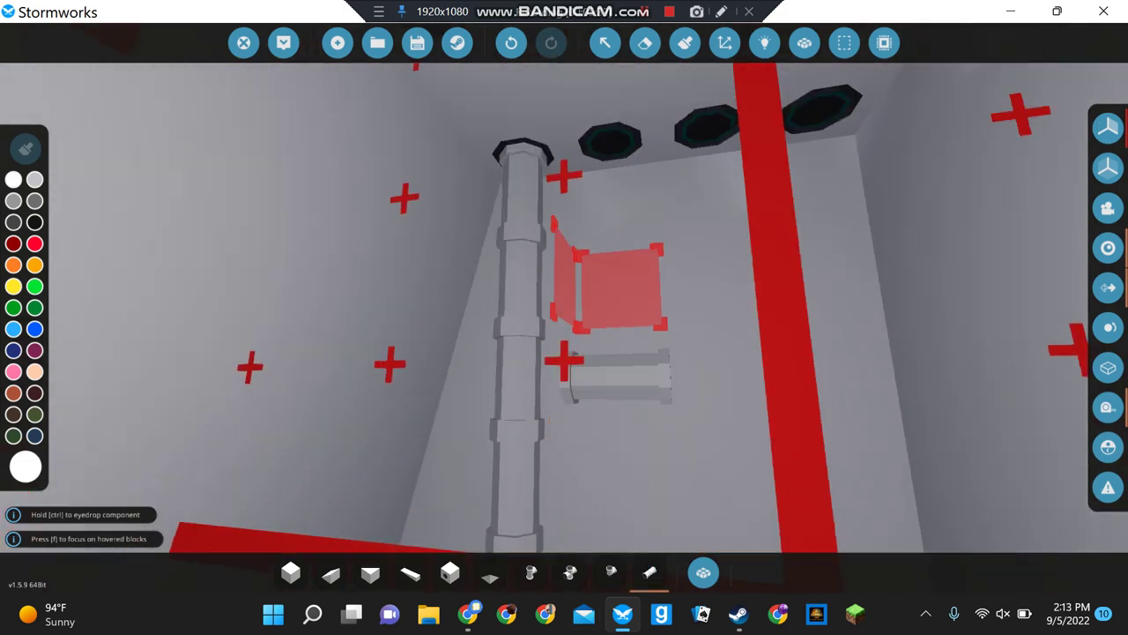
pyautogui.click(613, 328)
pyautogui.hotkey('ctrl', 'z')
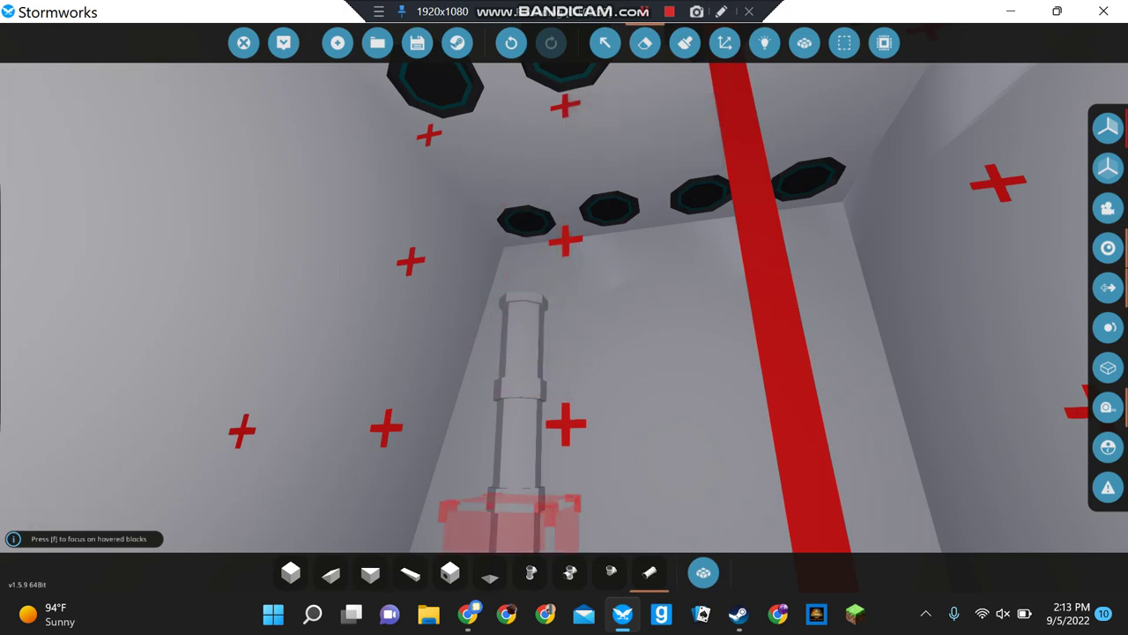
pyautogui.press('7')
pyautogui.press('s')
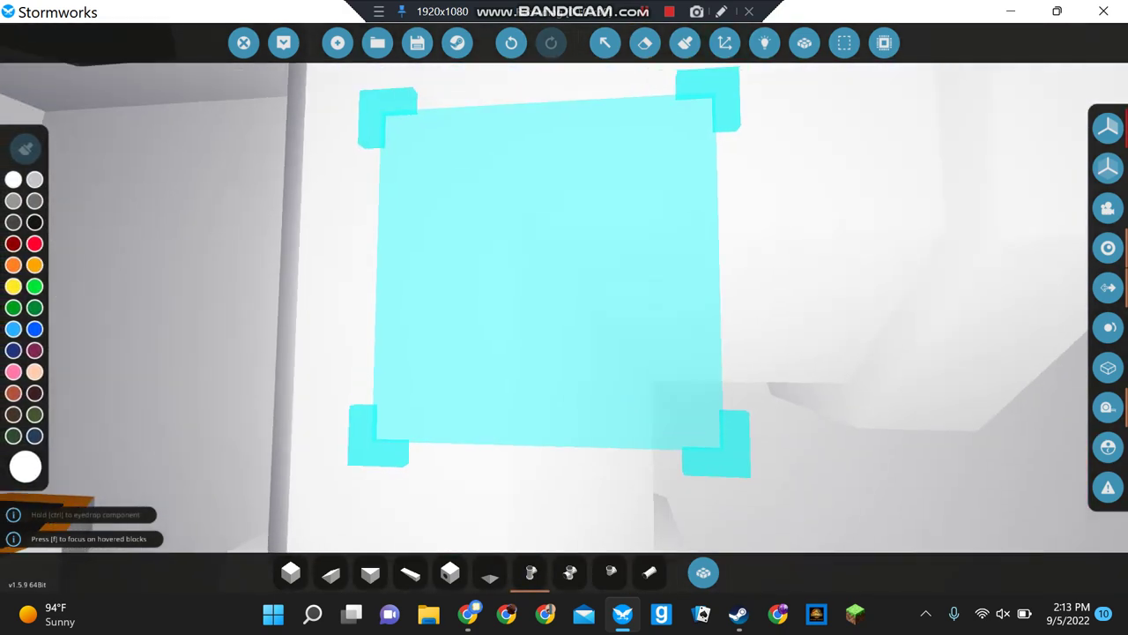
pyautogui.click(415, 264)
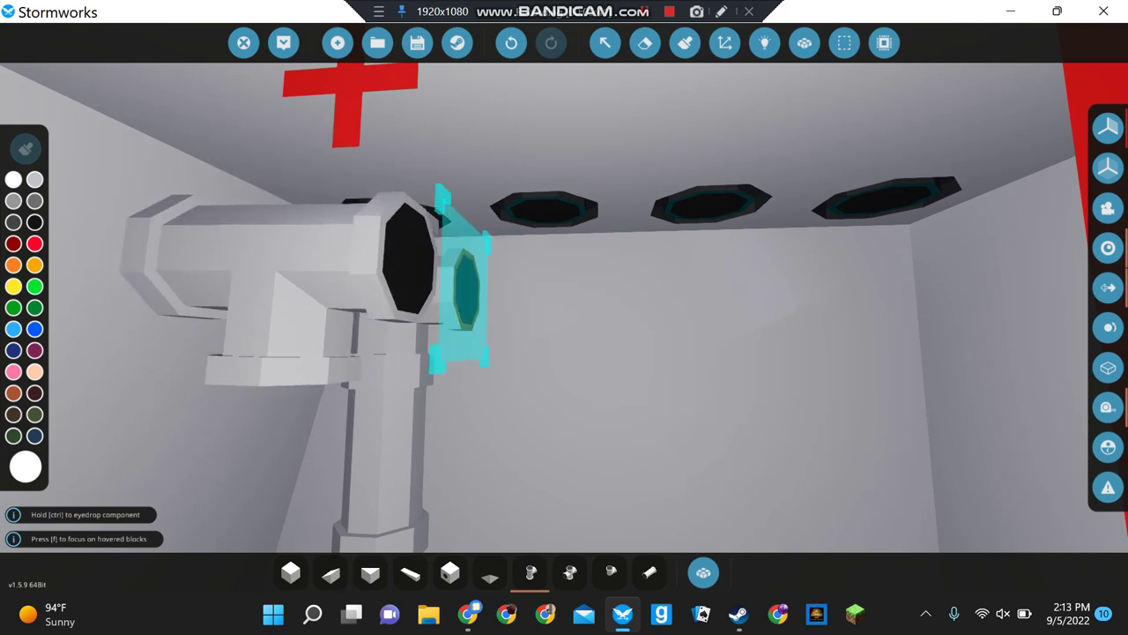
pyautogui.hotkey('ctrl', 'z')
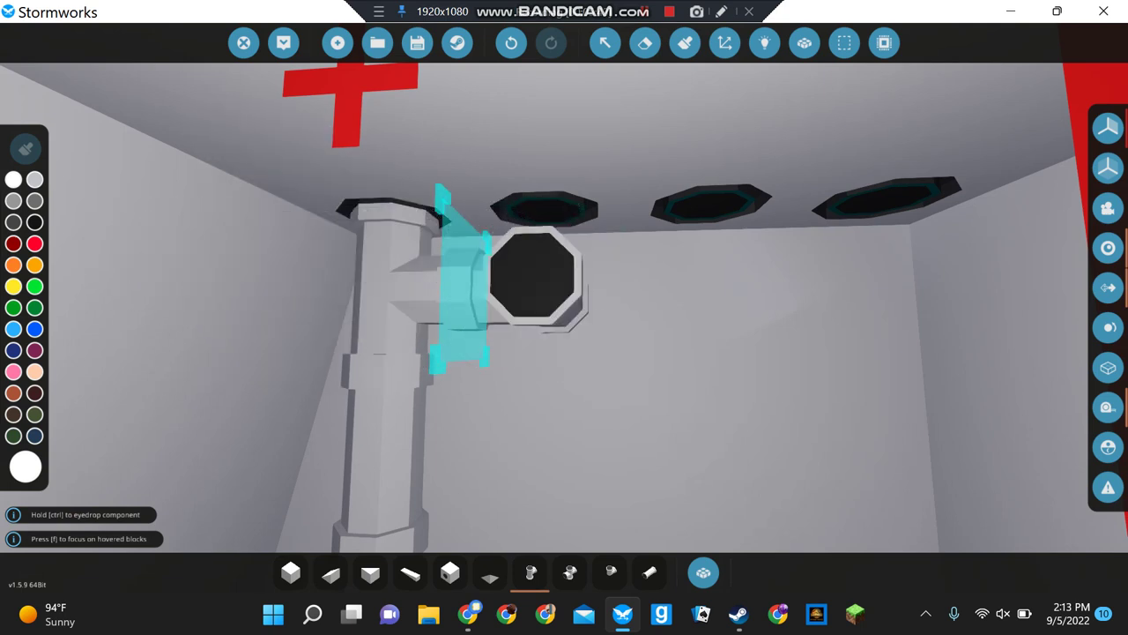
# Extend the pipe run to the second, third and right ceiling vents, undoing the last section
pyautogui.click(458, 282)
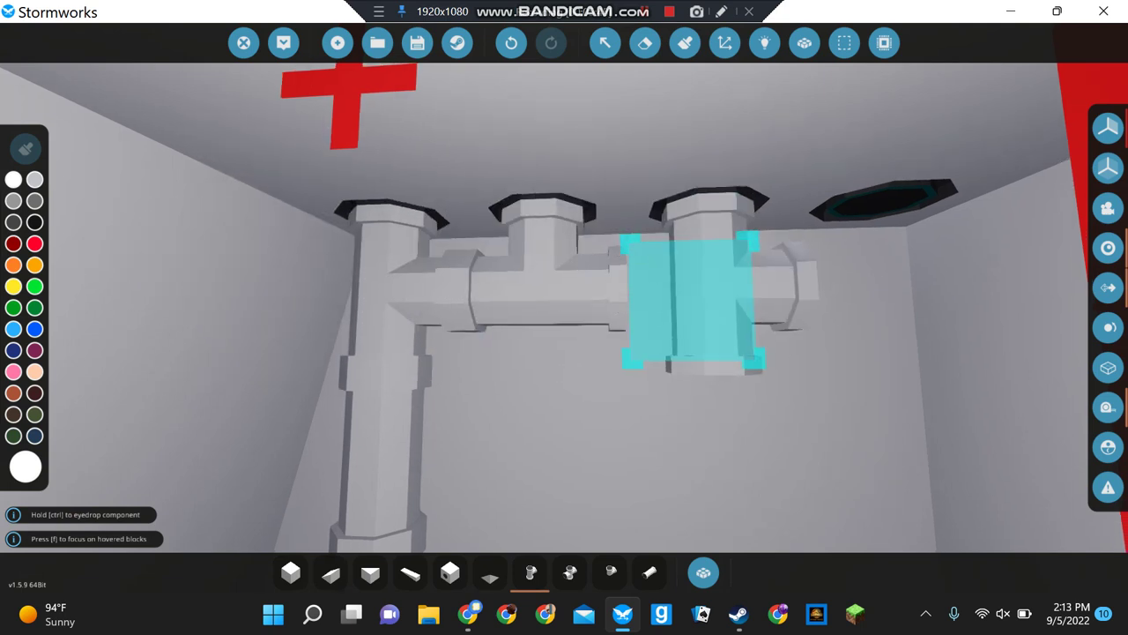
pyautogui.press('d')
pyautogui.click(463, 264)
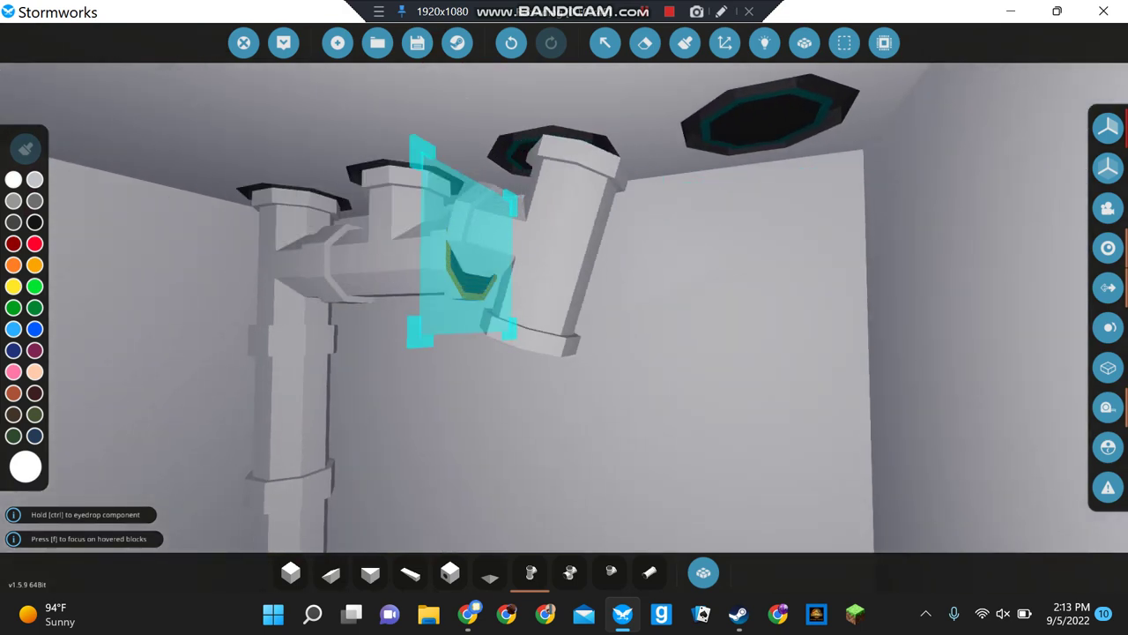
pyautogui.hotkey('ctrl', 'z')
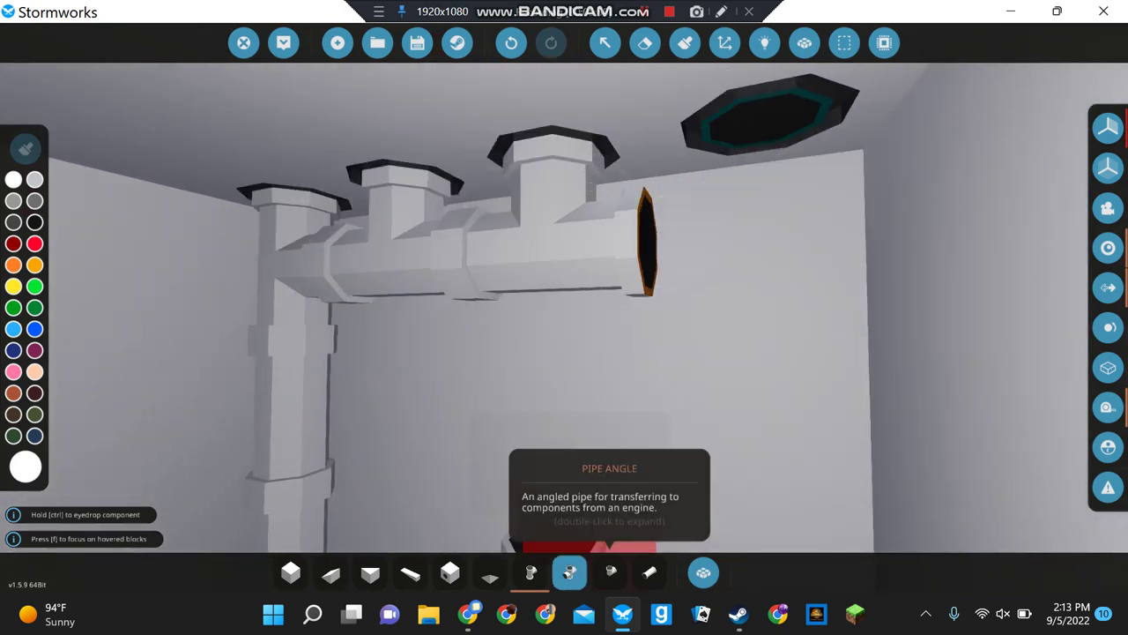
pyautogui.click(610, 573)
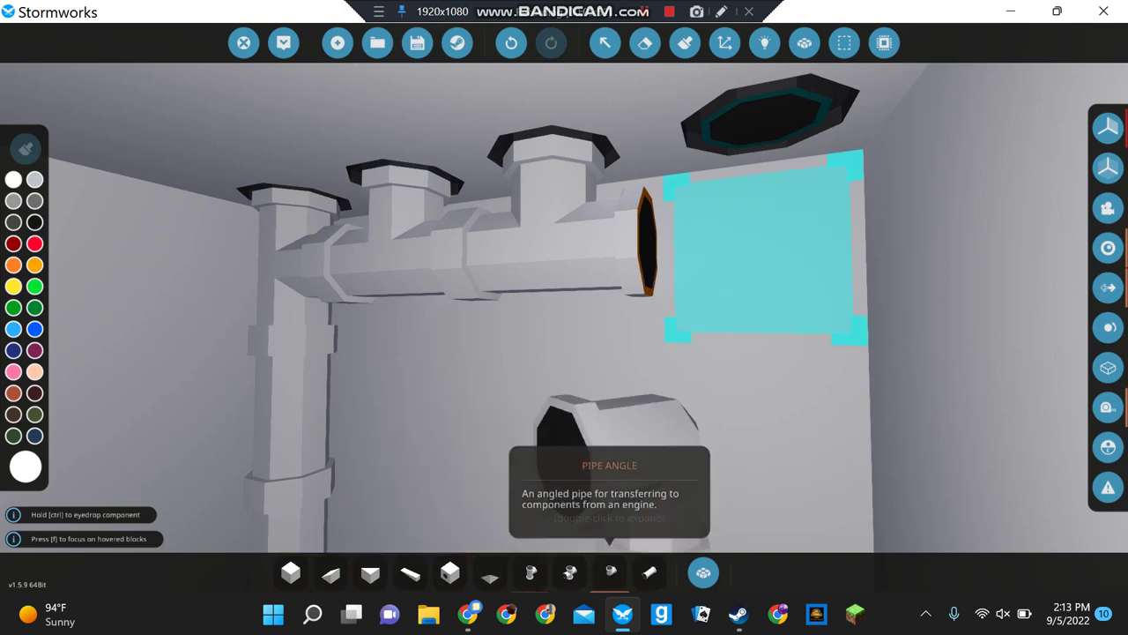
pyautogui.press('space')
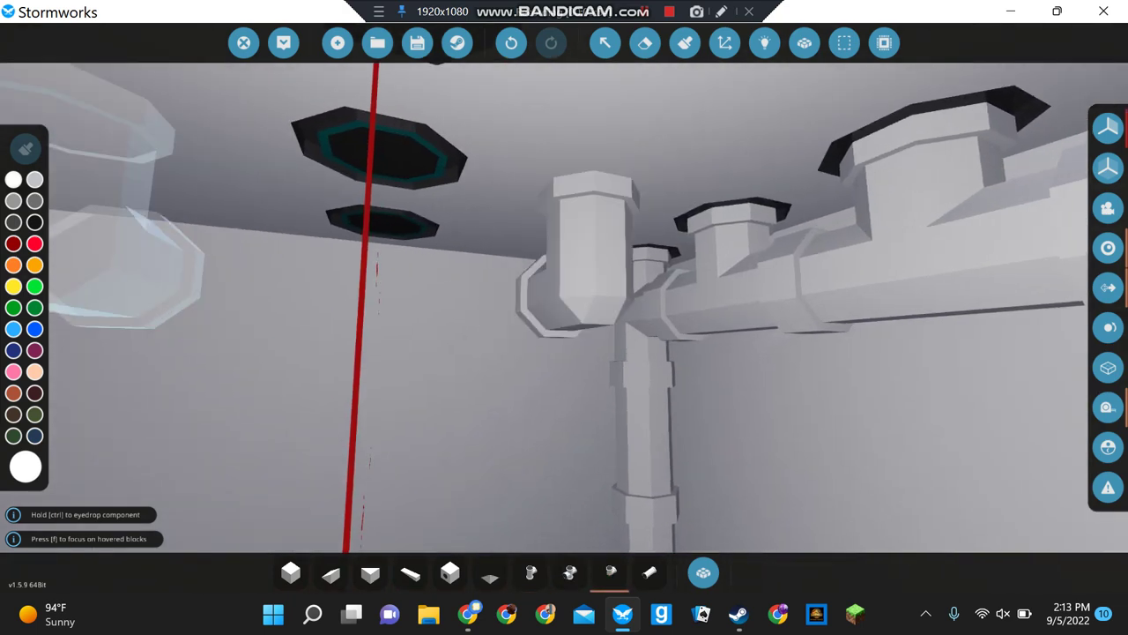
# Place a pipe cross on the third fluid port of the wall's middle row
pyautogui.press('f')
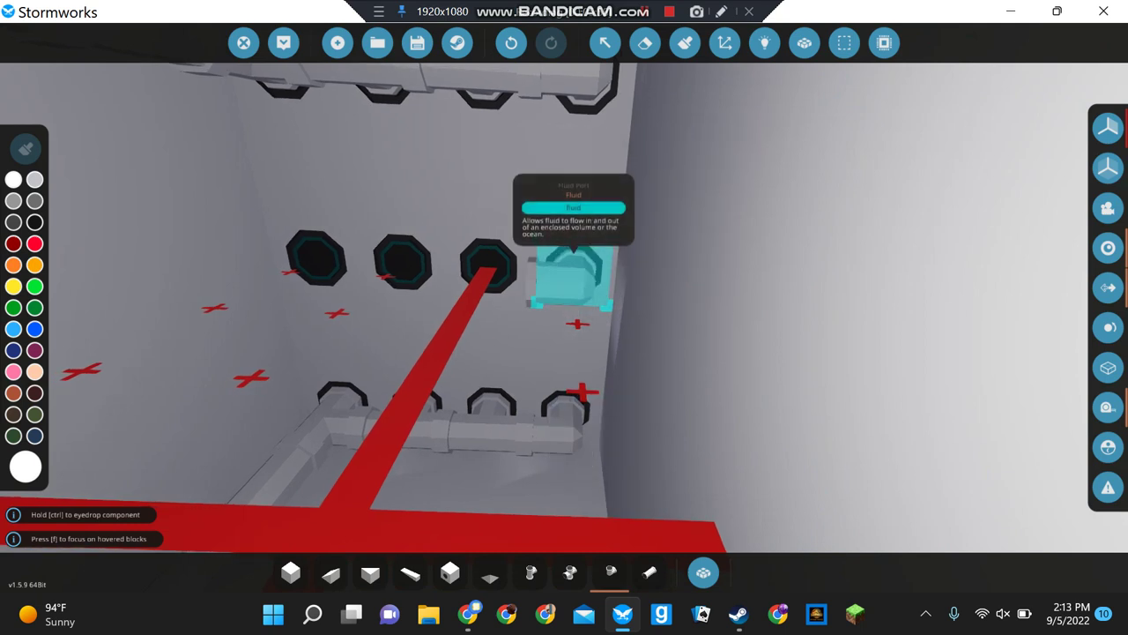
pyautogui.scroll(2, 565, 317)
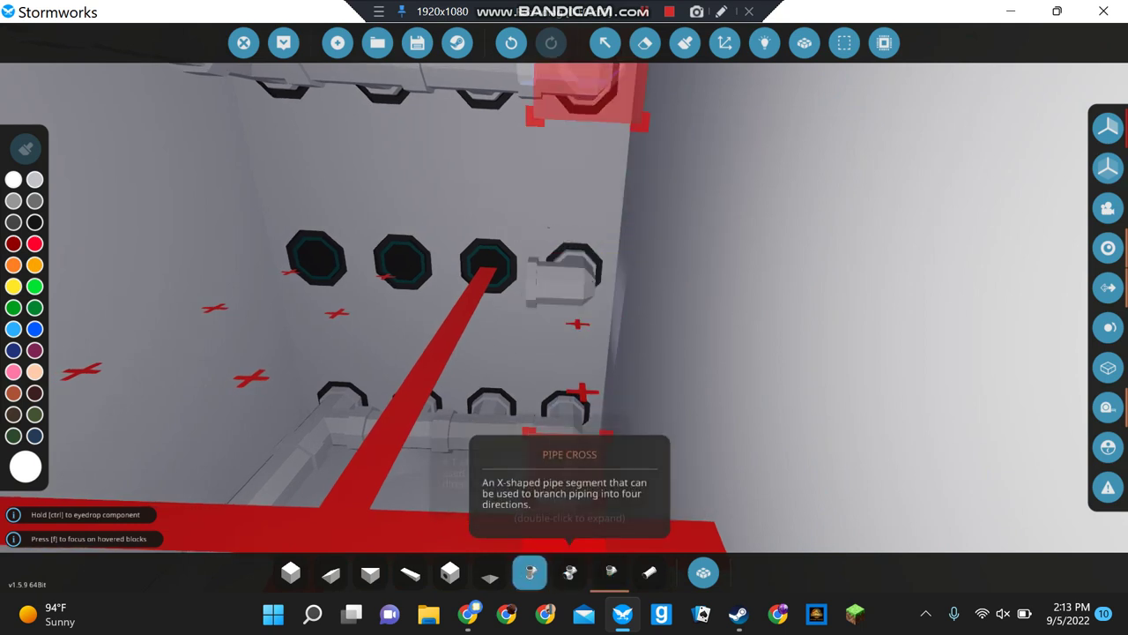
pyautogui.click(487, 269)
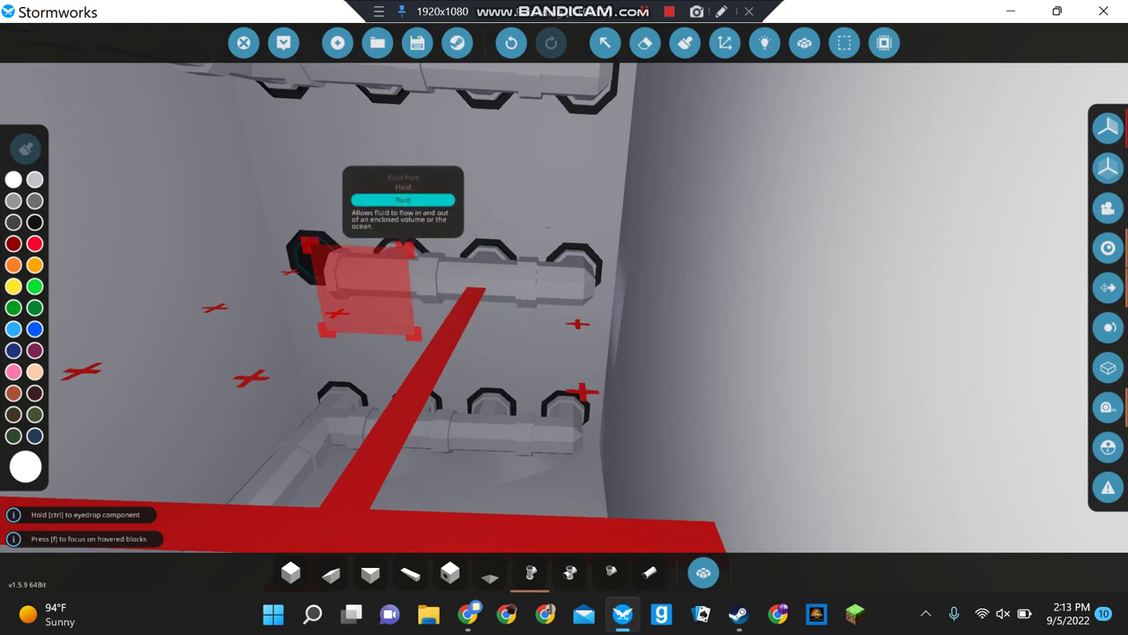
pyautogui.scroll(-2, 565, 494)
pyautogui.scroll(-2, 564, 317)
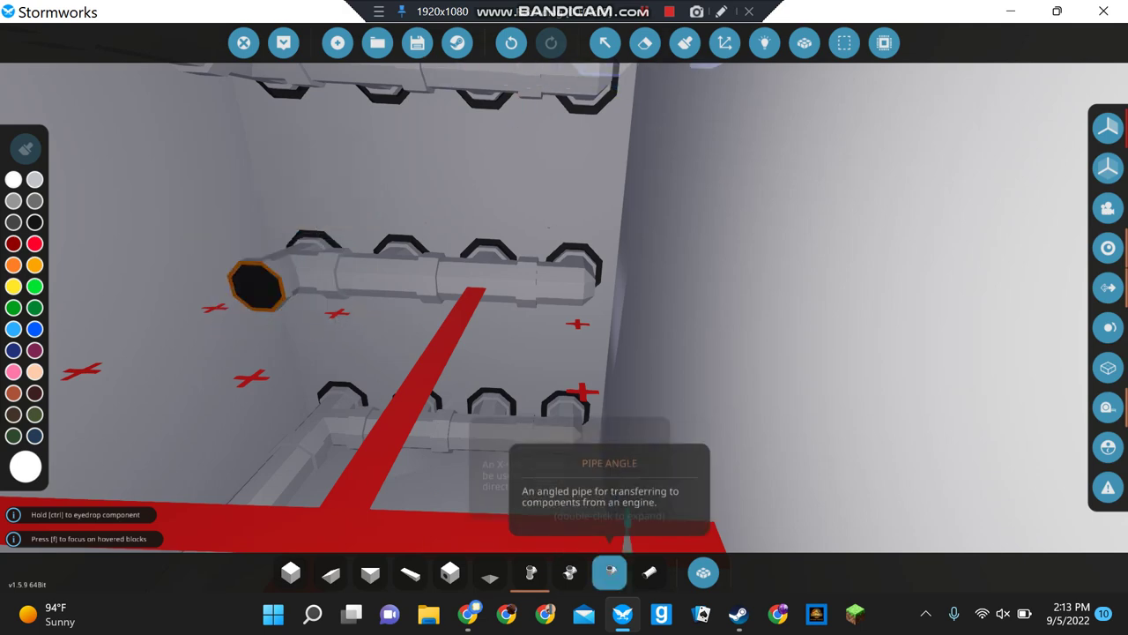
pyautogui.scroll(-1, 626, 522)
pyautogui.moveTo(645, 433); pyautogui.dragTo(644, 433)
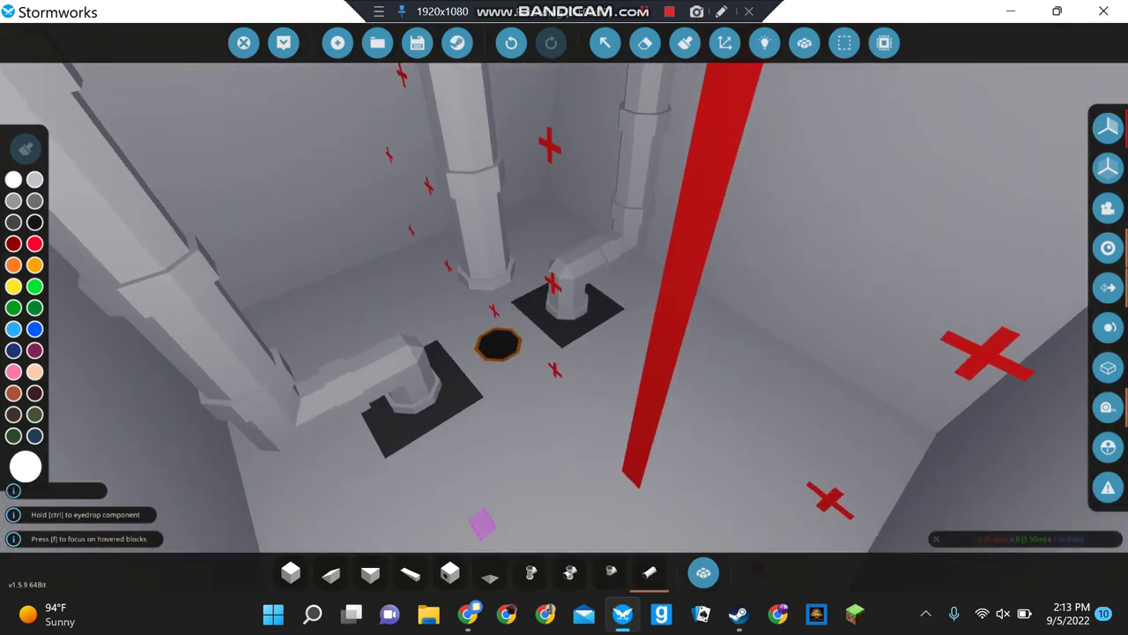
# Save the frigate by overwriting the existing vehicle save slot
pyautogui.press('s')
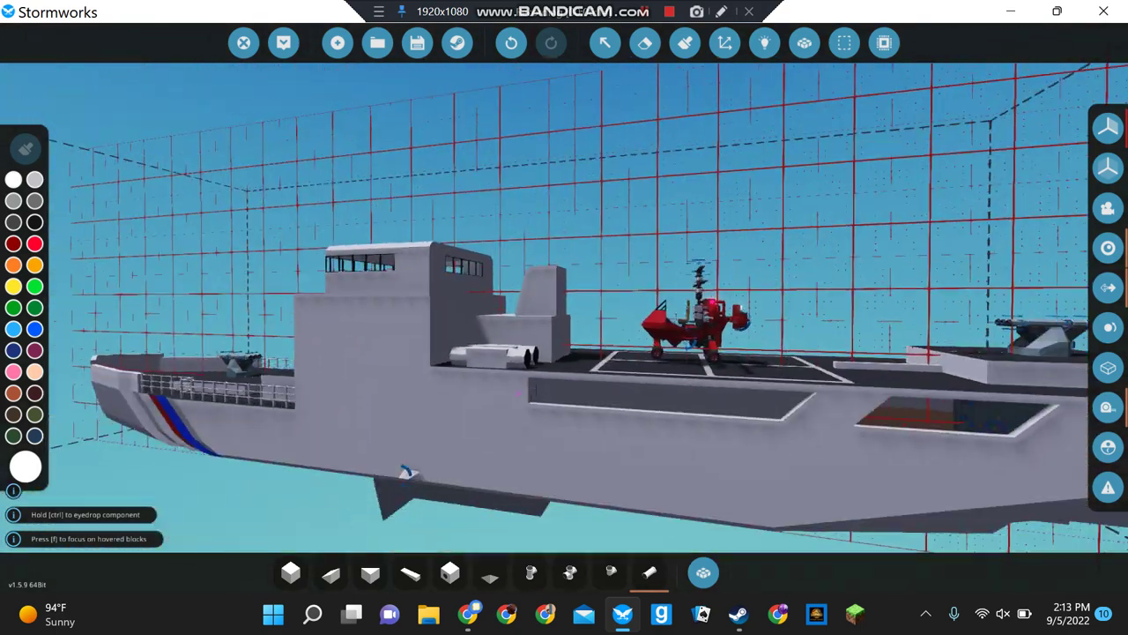
pyautogui.press('w')
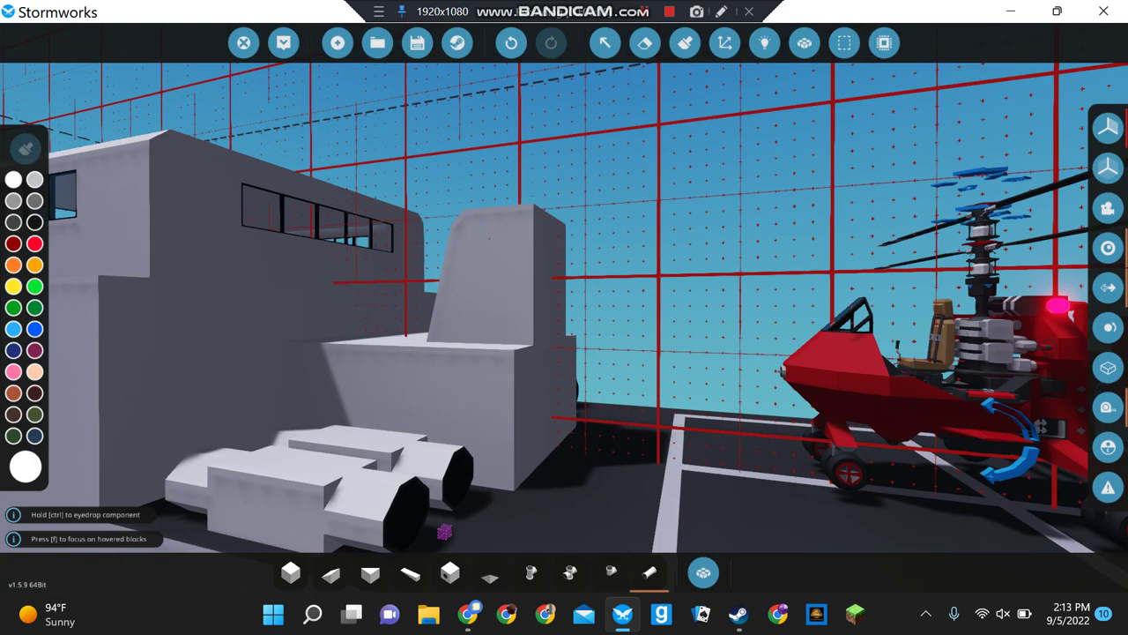
pyautogui.press('w')
pyautogui.press('s')
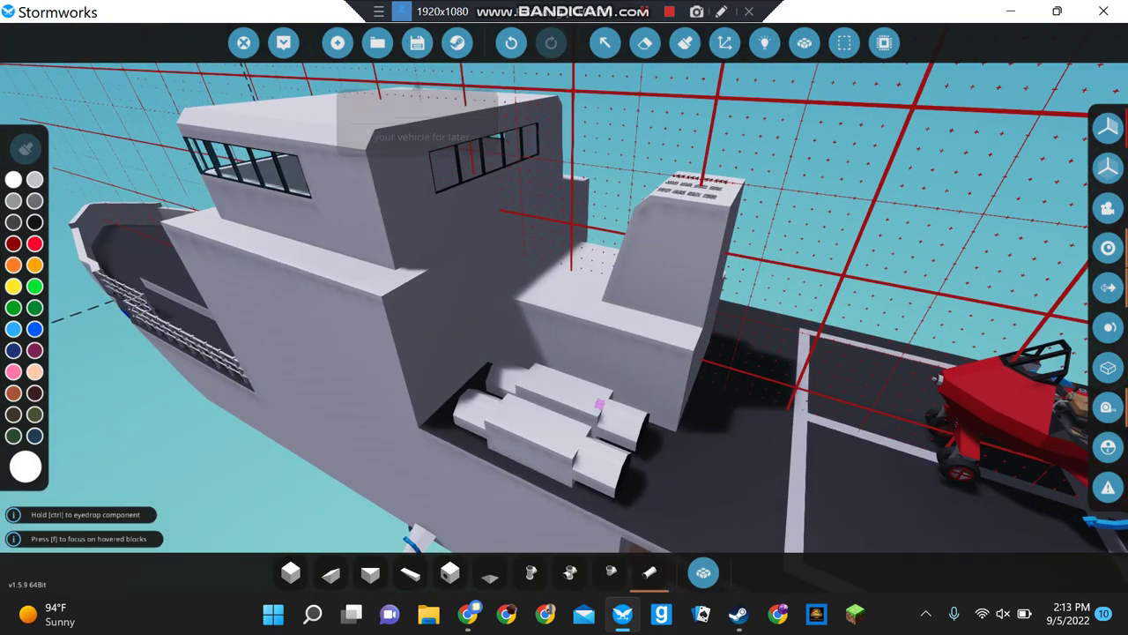
pyautogui.click(417, 43)
pyautogui.click(423, 251)
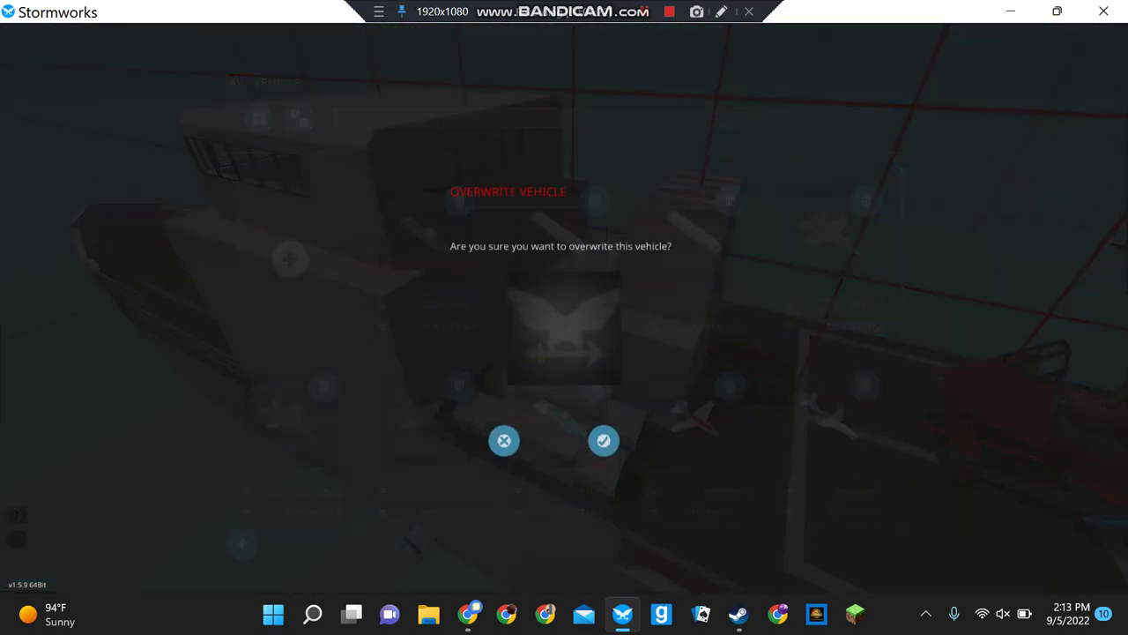
pyautogui.click(604, 438)
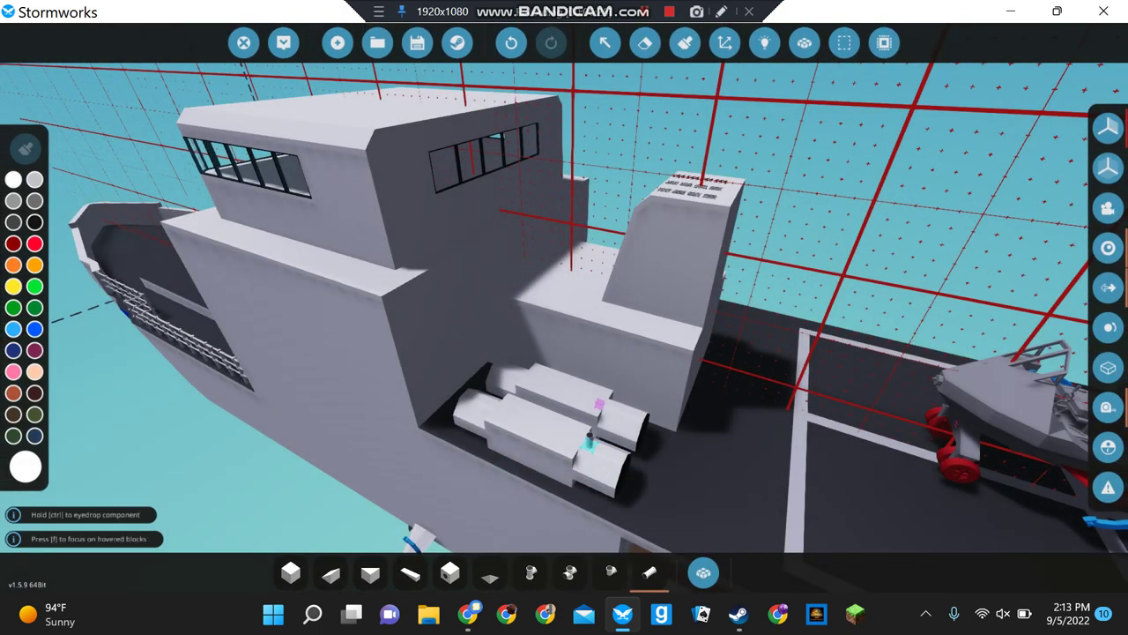
pyautogui.press('w')
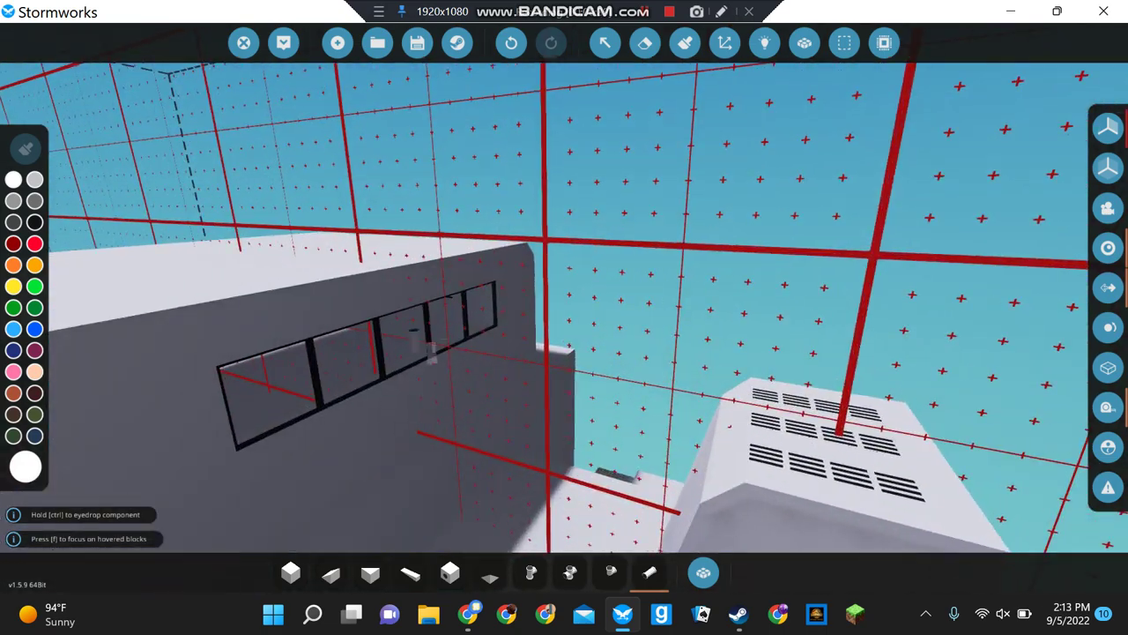
pyautogui.press('a')
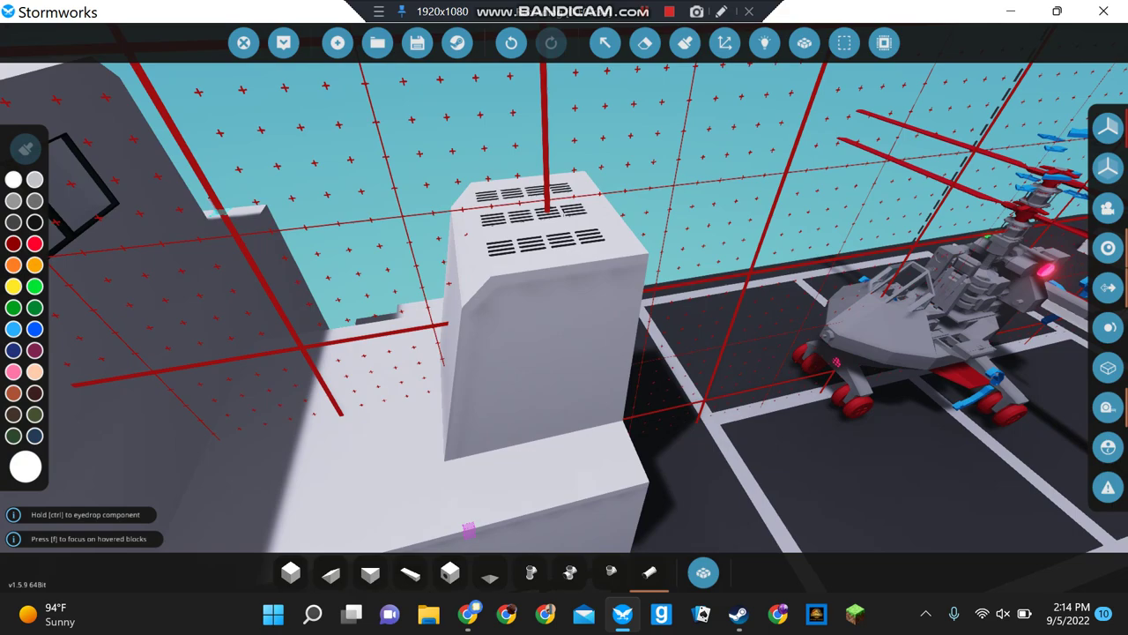
# Select the Large Propeller from the component inventory for placement under the hull
pyautogui.press('s')
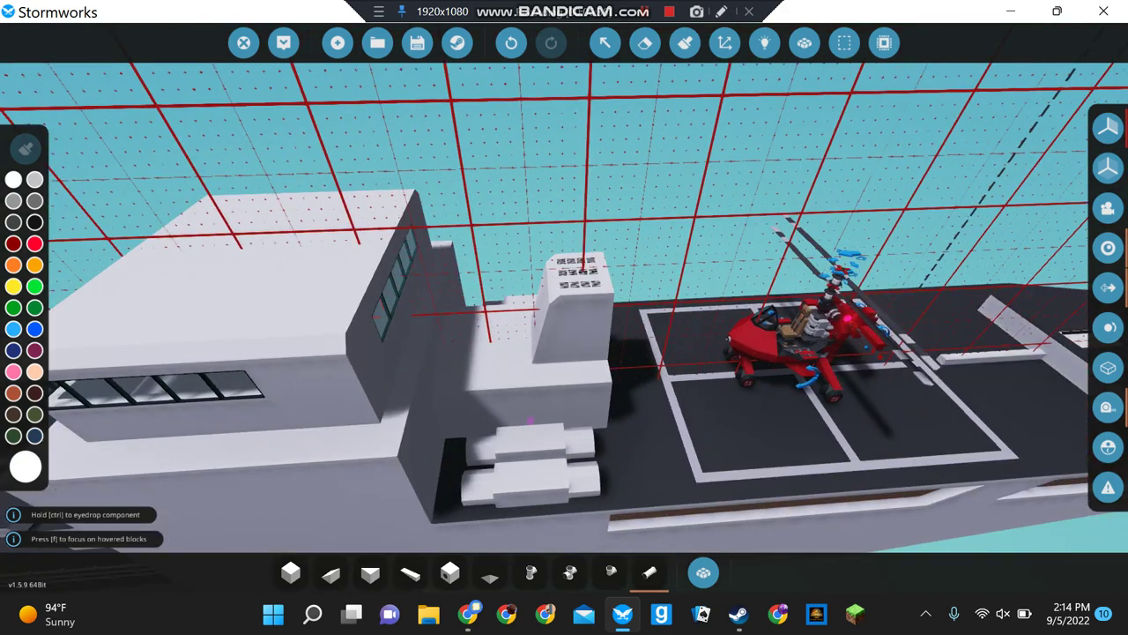
pyautogui.press('w')
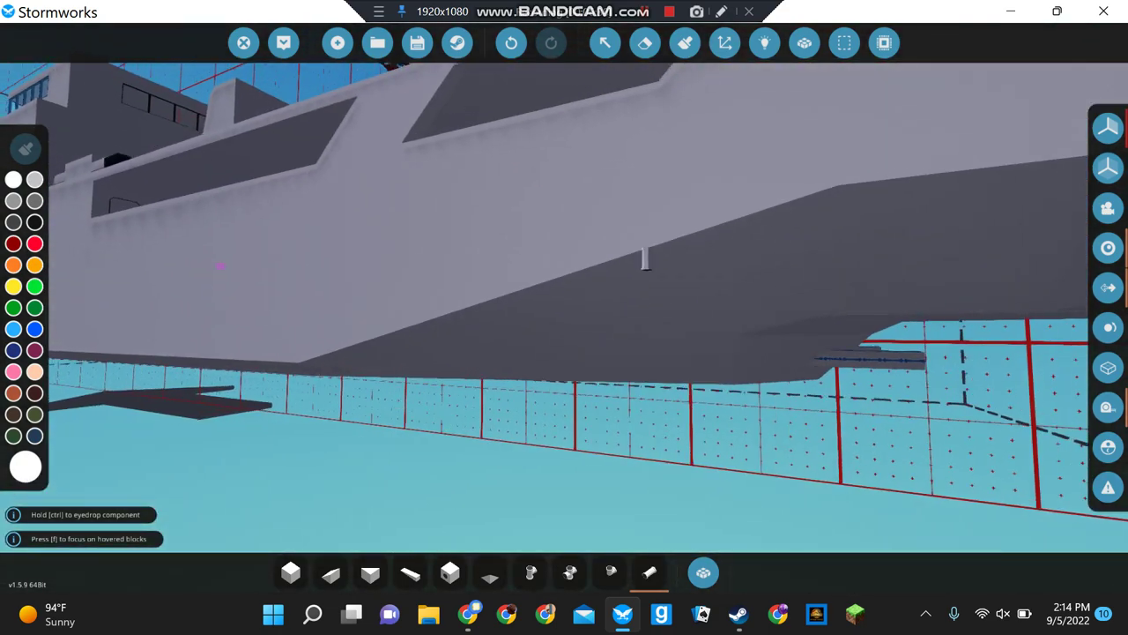
pyautogui.scroll(10, 508, 438)
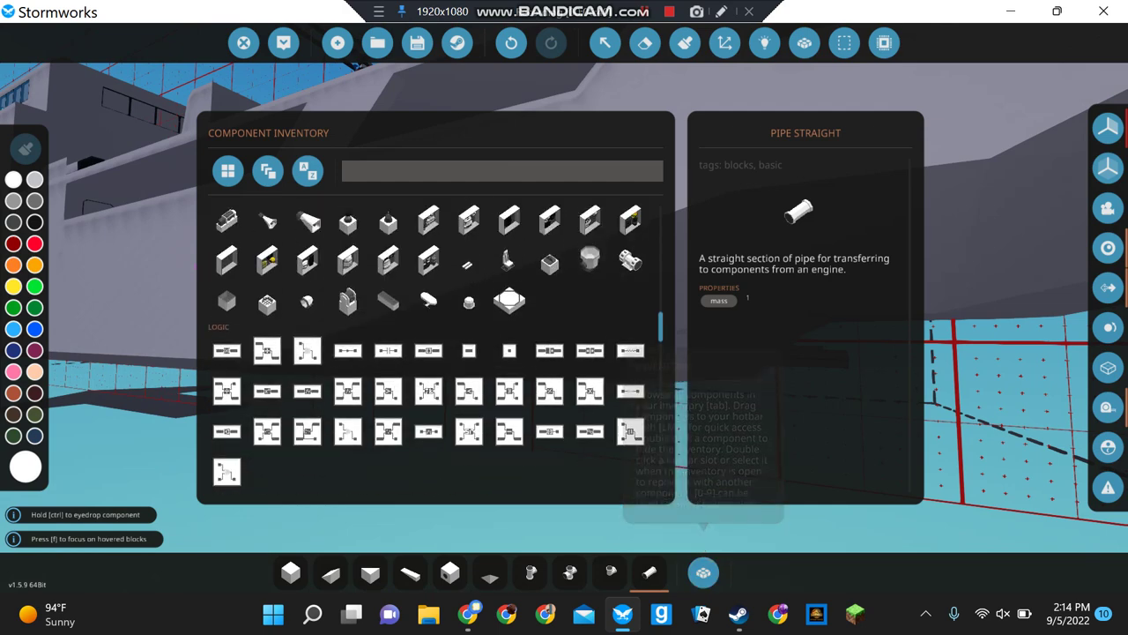
pyautogui.scroll(-5, 508, 438)
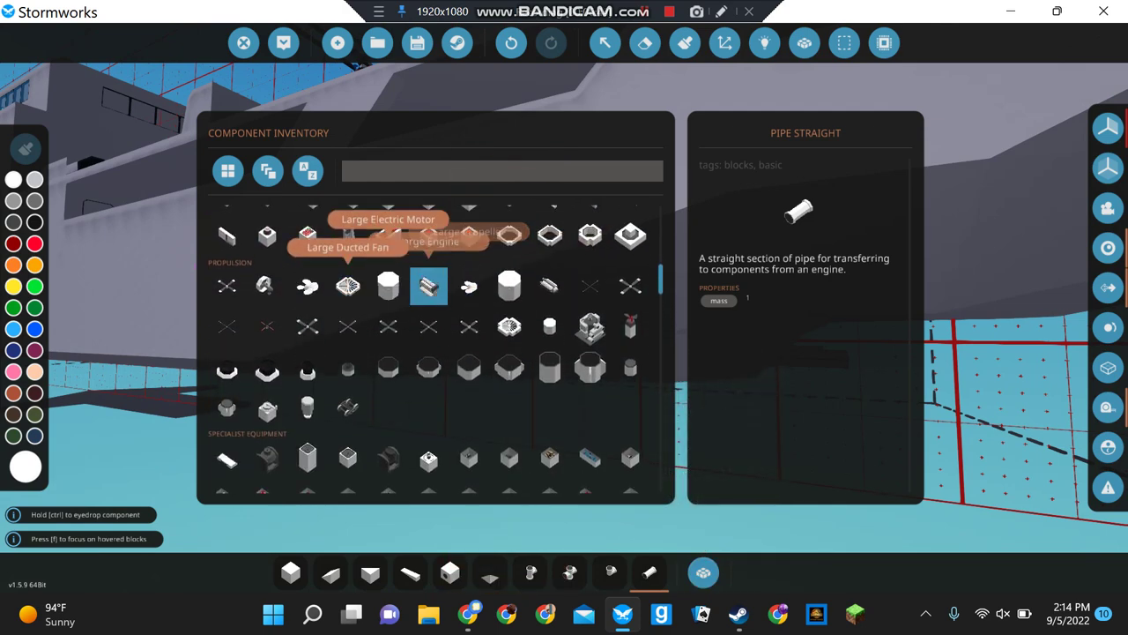
pyautogui.click(428, 285)
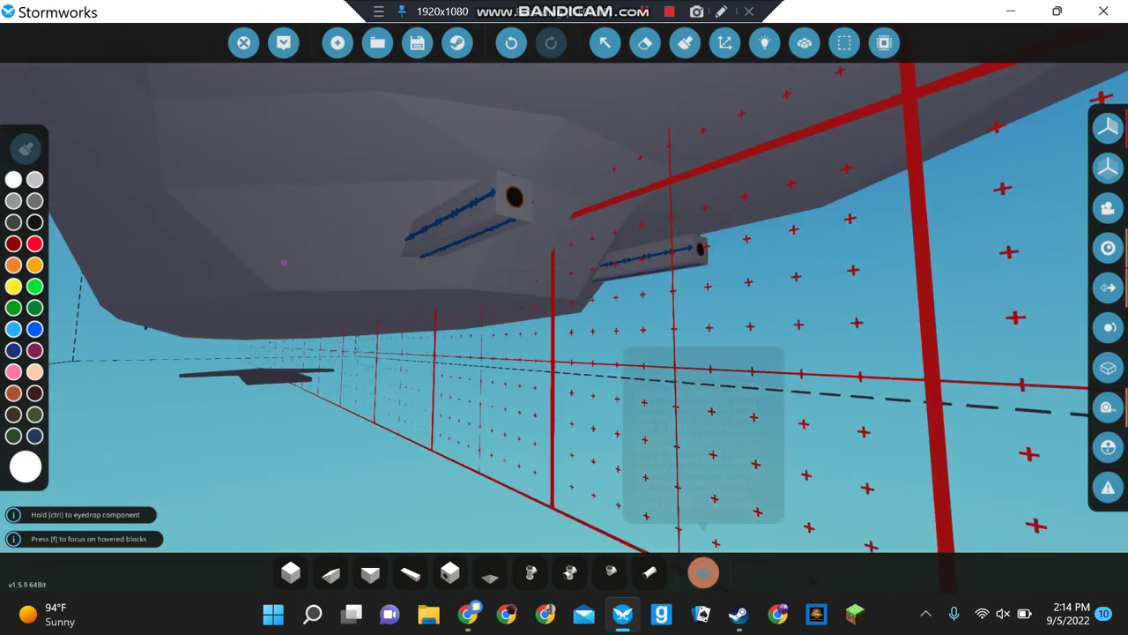
pyautogui.click(704, 572)
pyautogui.doubleClick(468, 284)
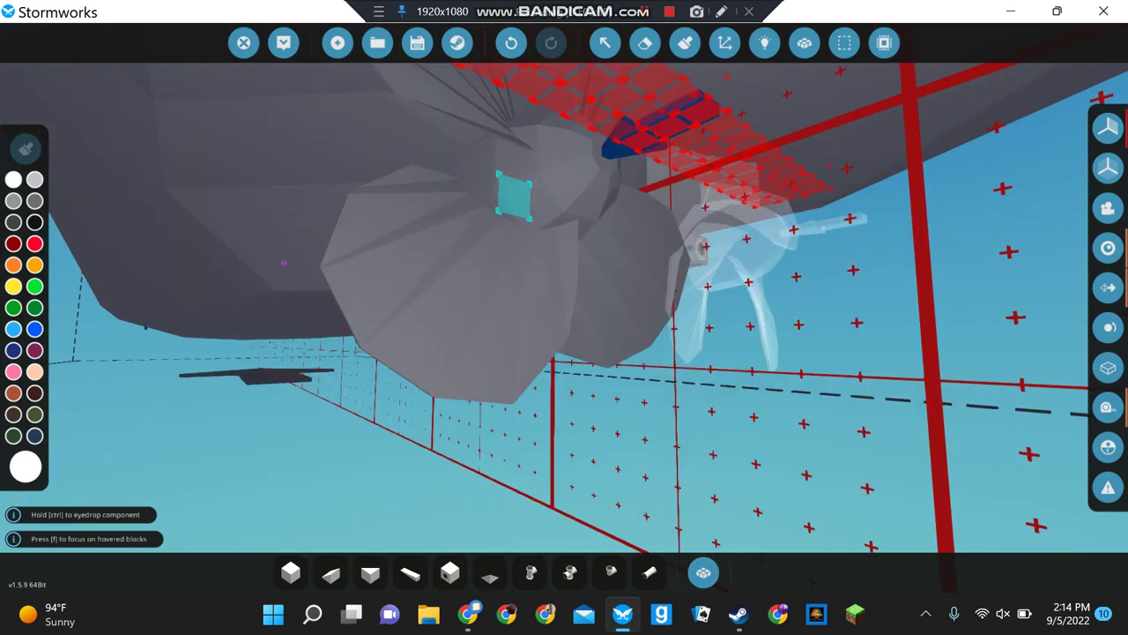
pyautogui.click(703, 572)
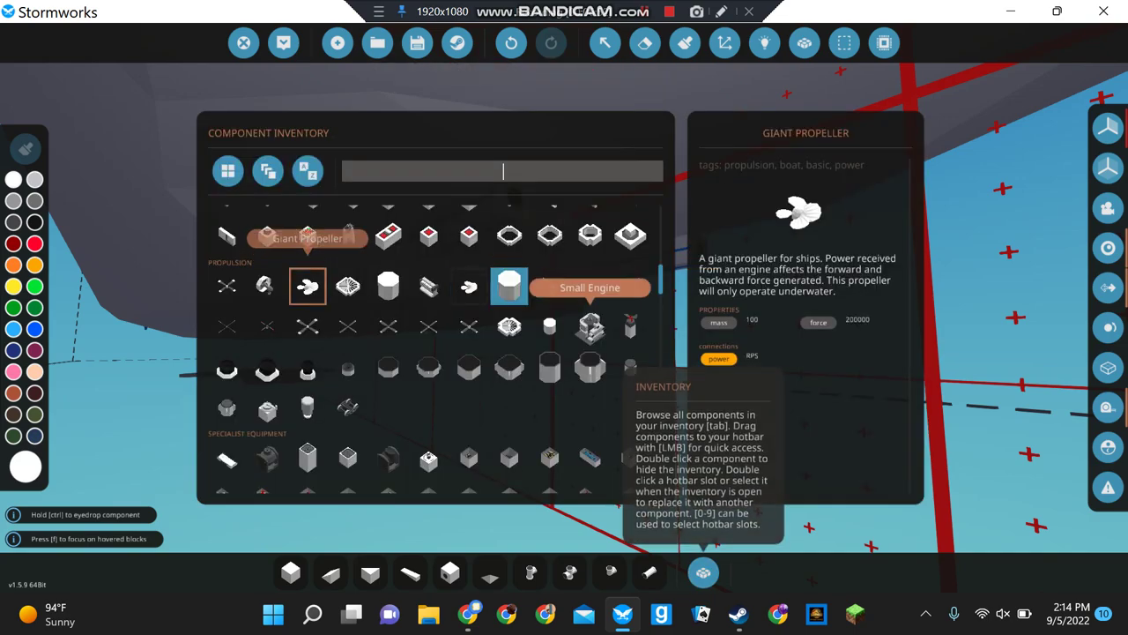
pyautogui.doubleClick(468, 285)
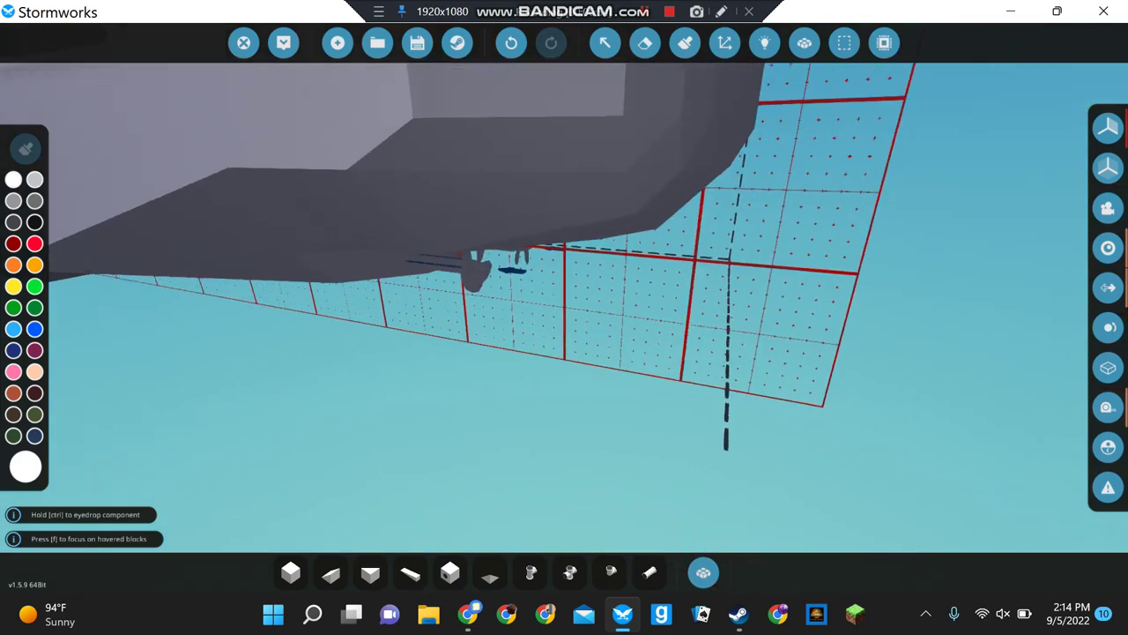
# Fly beneath the hull toward the stern propeller area and bring the component inventory back up
pyautogui.press('s')
pyautogui.press('w')
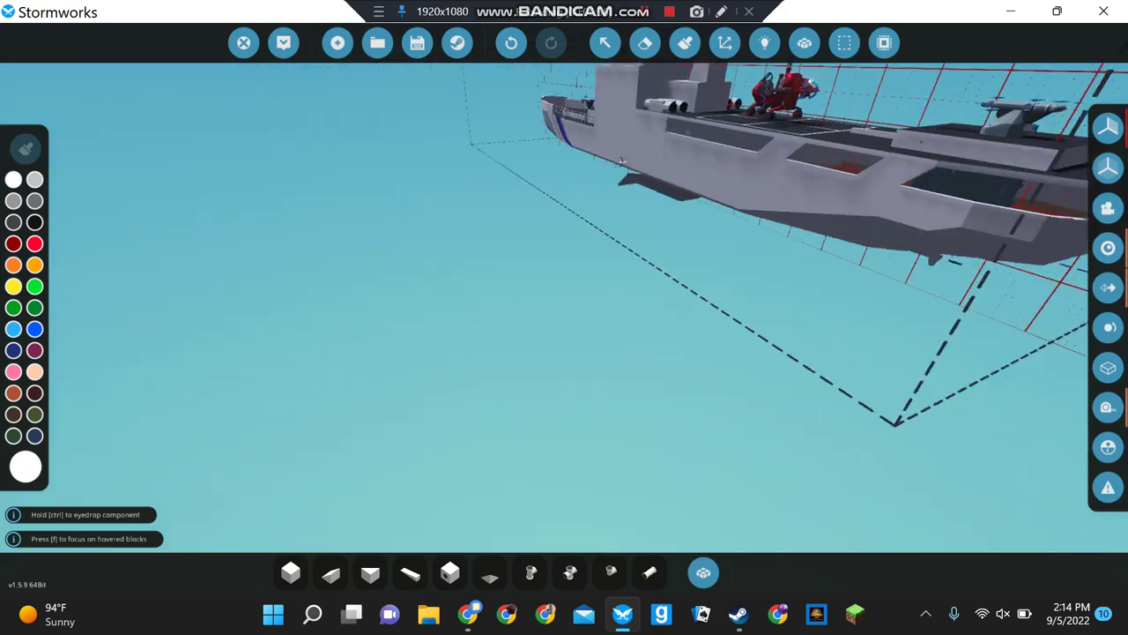
pyautogui.press('a')
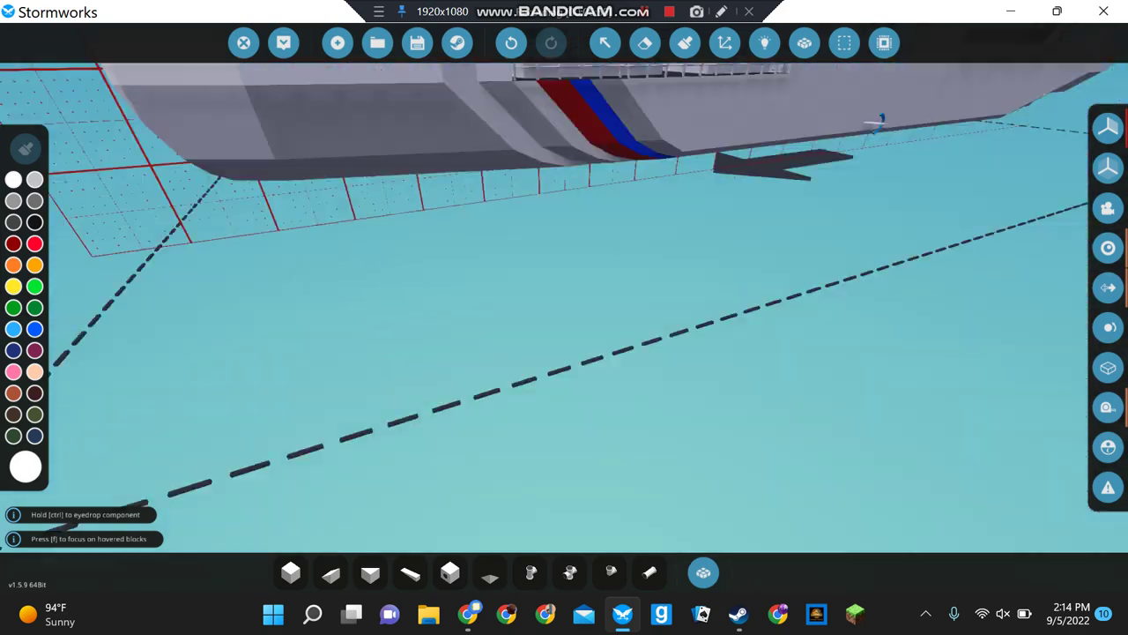
pyautogui.press('a')
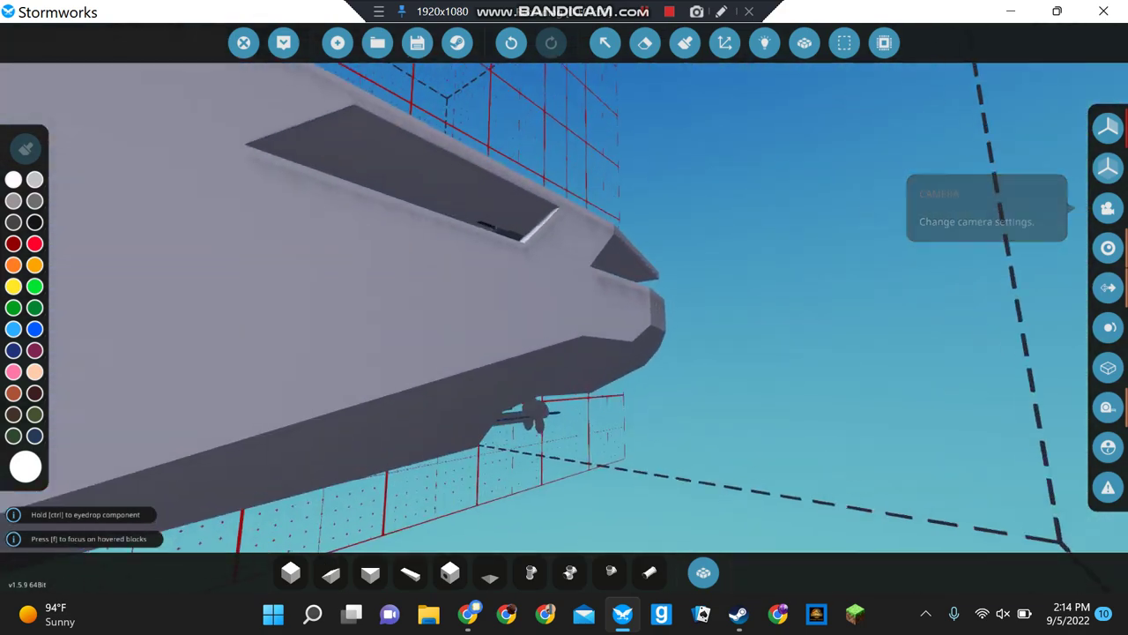
pyautogui.press('w')
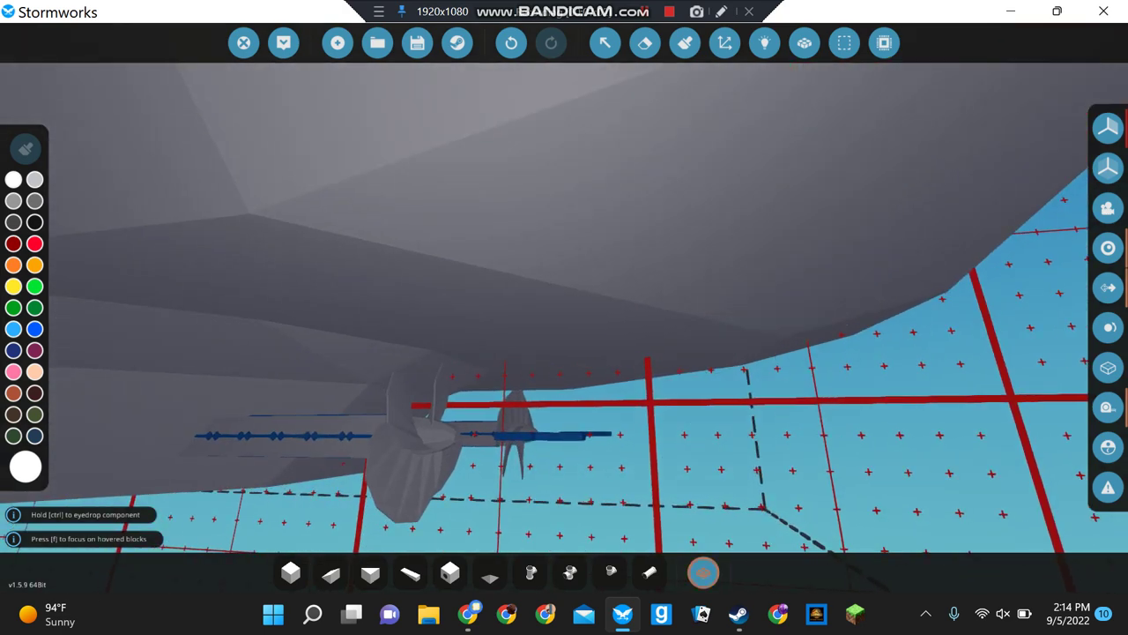
pyautogui.click(704, 573)
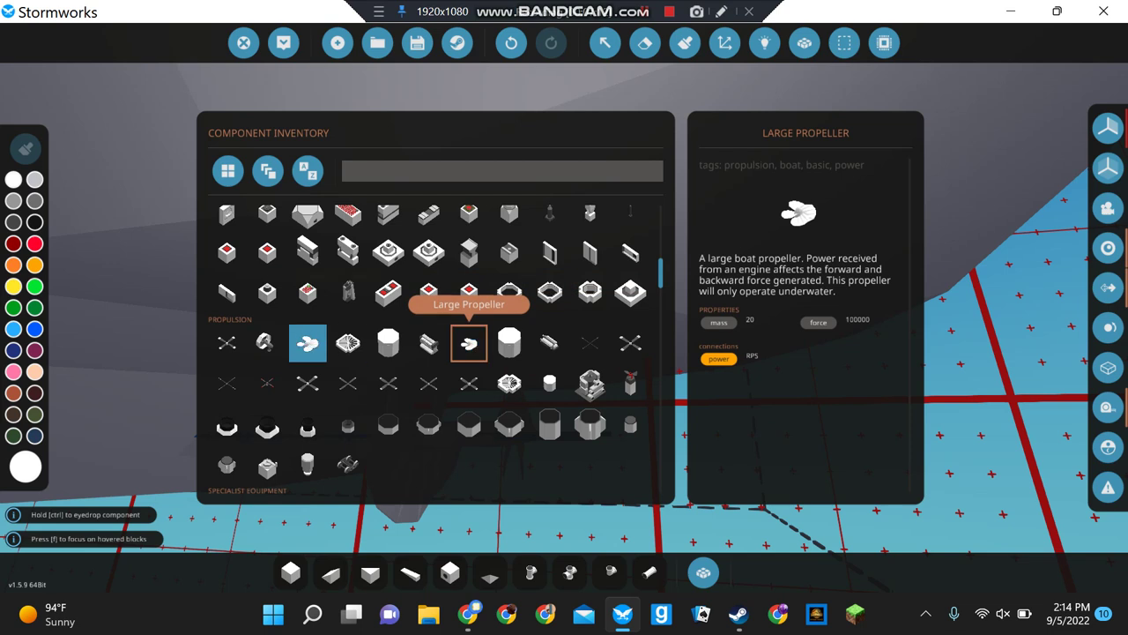
# Fit the Giant Propeller on the stern shaft beside the rudder
pyautogui.click(307, 344)
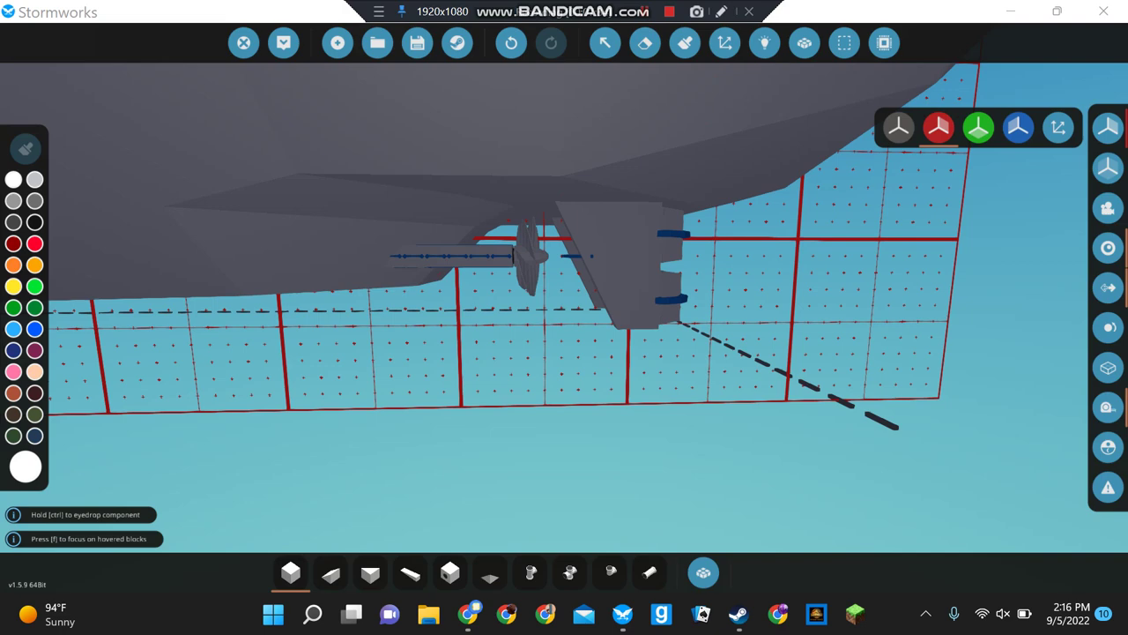
pyautogui.press('w')
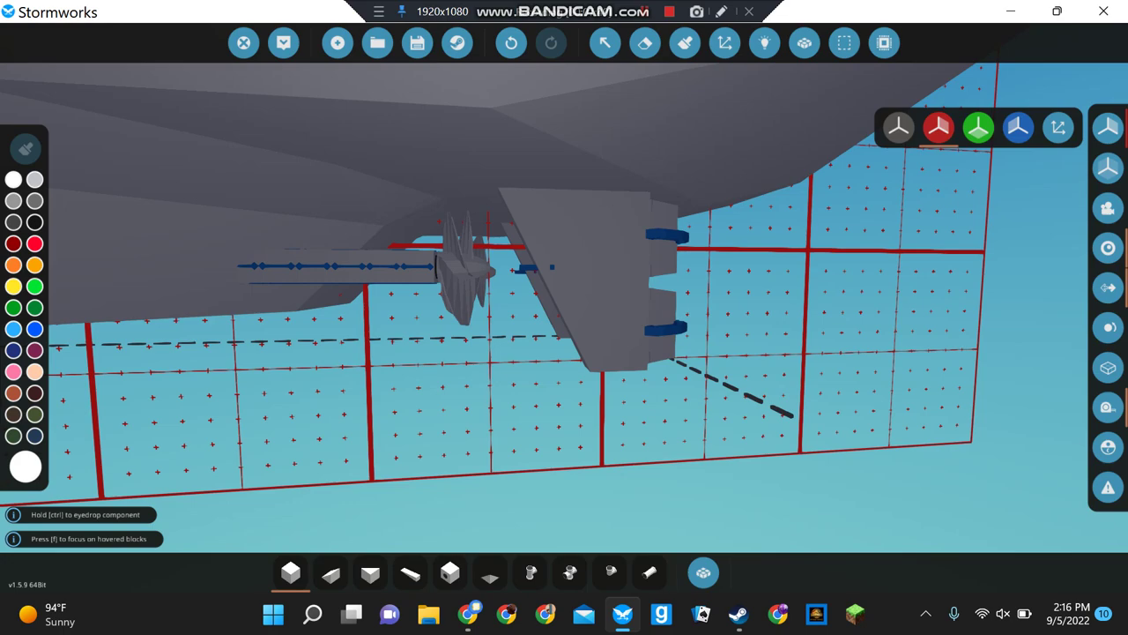
pyautogui.press('w')
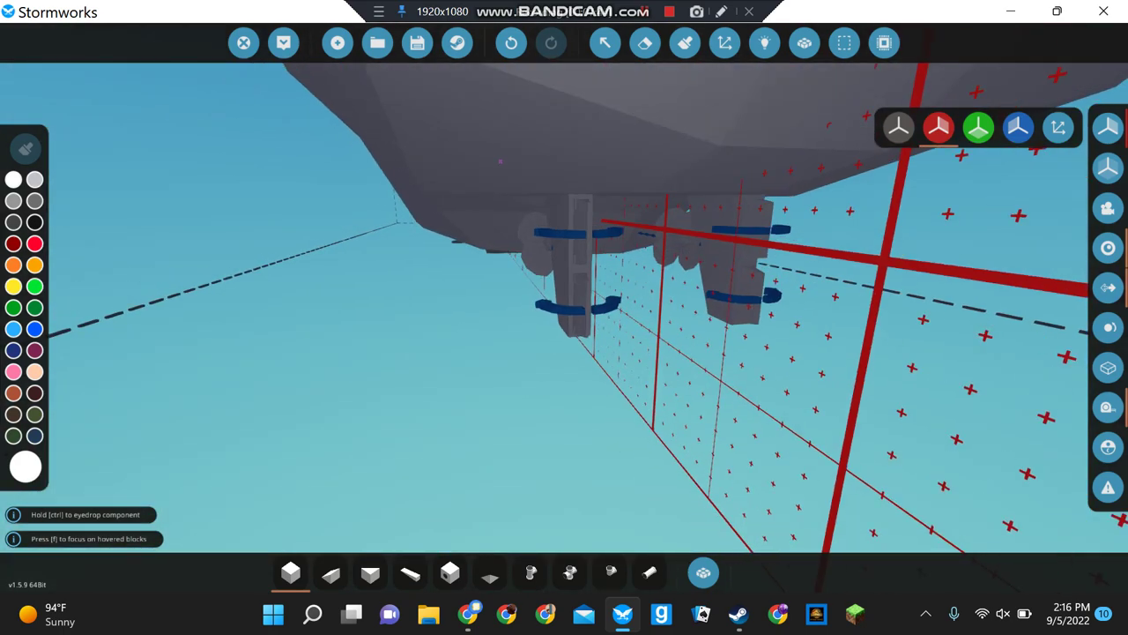
# Inspect the hull's underside from the side and from directly below
pyautogui.press('s')
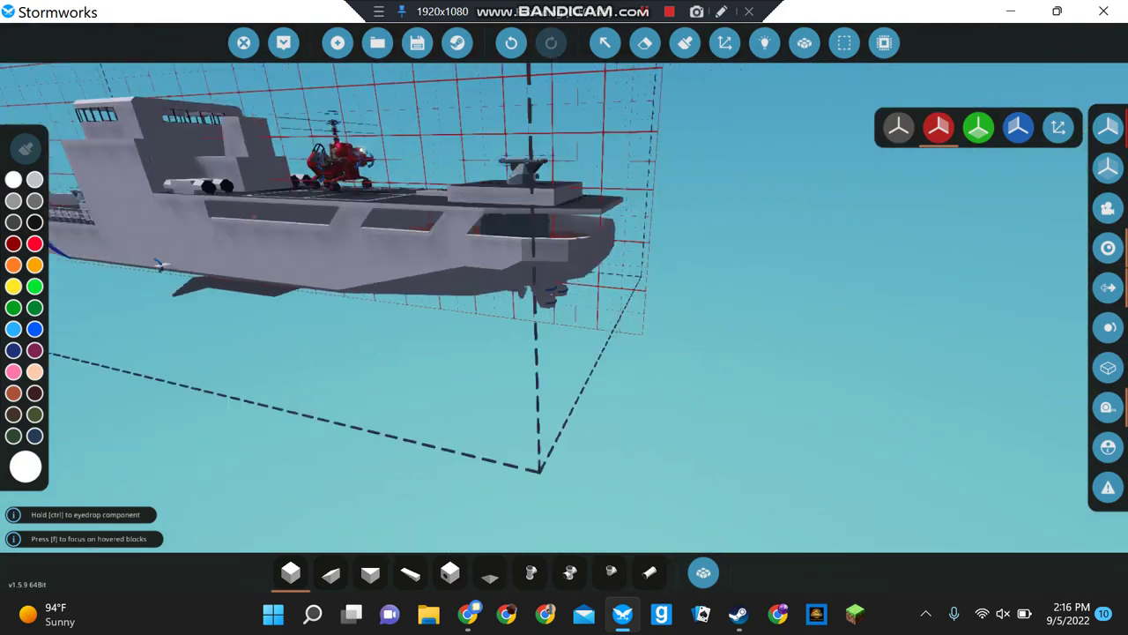
pyautogui.press('a')
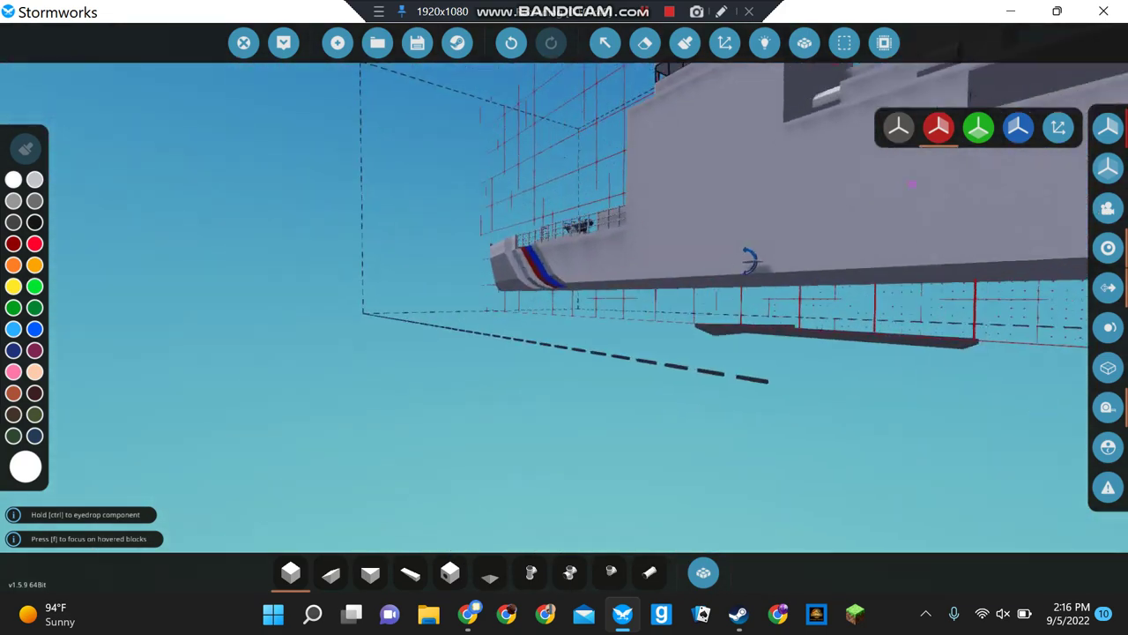
pyautogui.press('w')
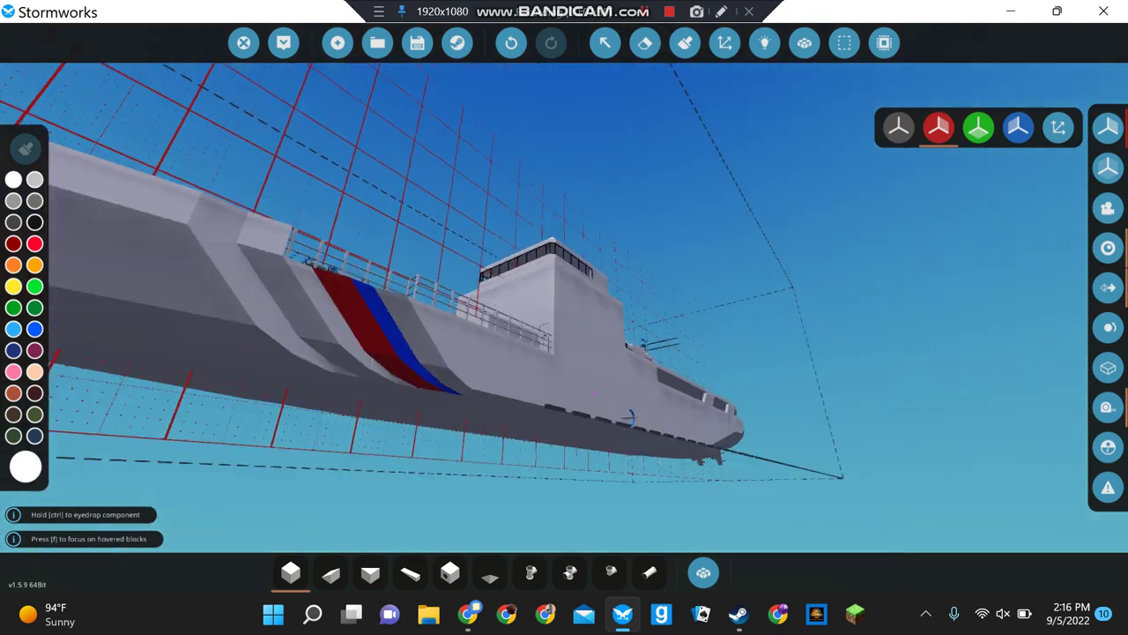
pyautogui.press('w')
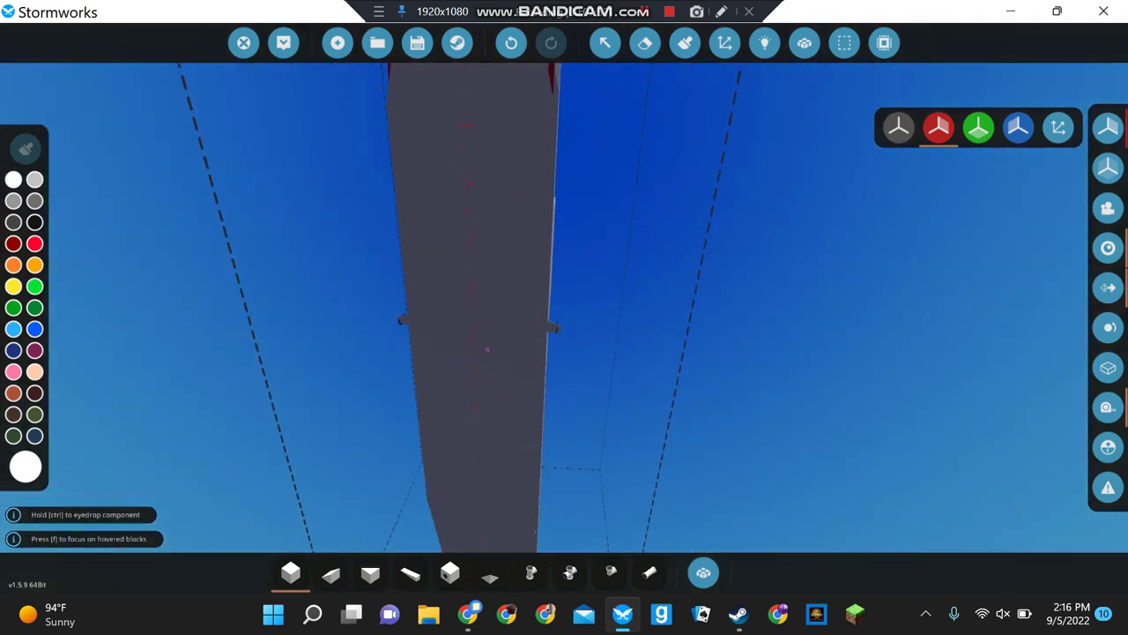
pyautogui.press('w')
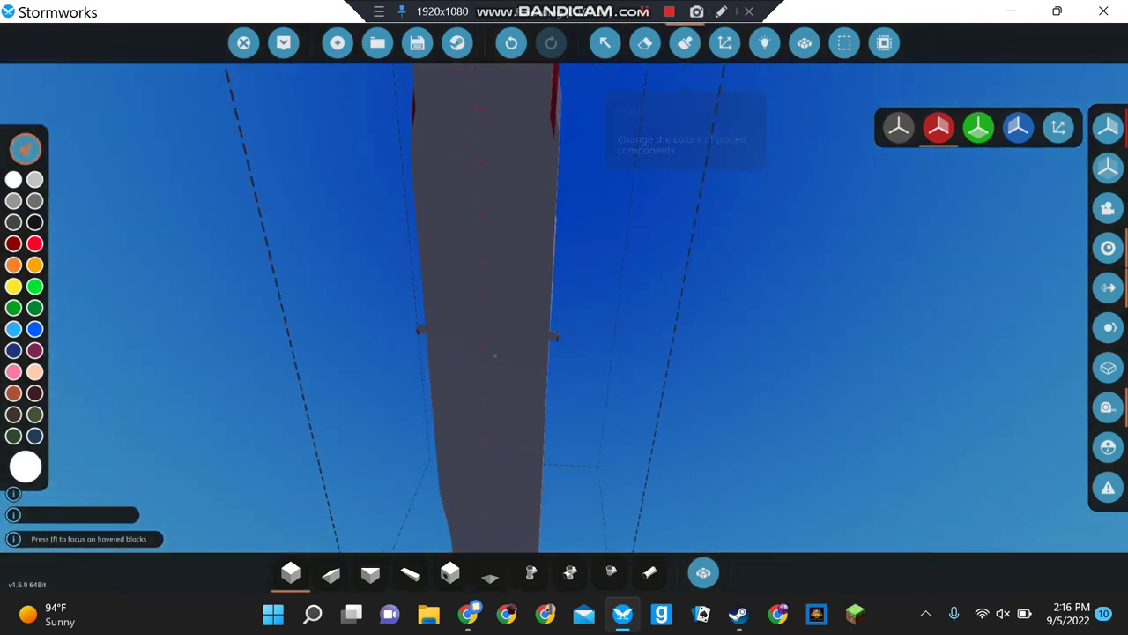
# Paint the grey lower hull blocks dark red using the Plane Fill mode
pyautogui.click(25, 149)
pyautogui.click(195, 150)
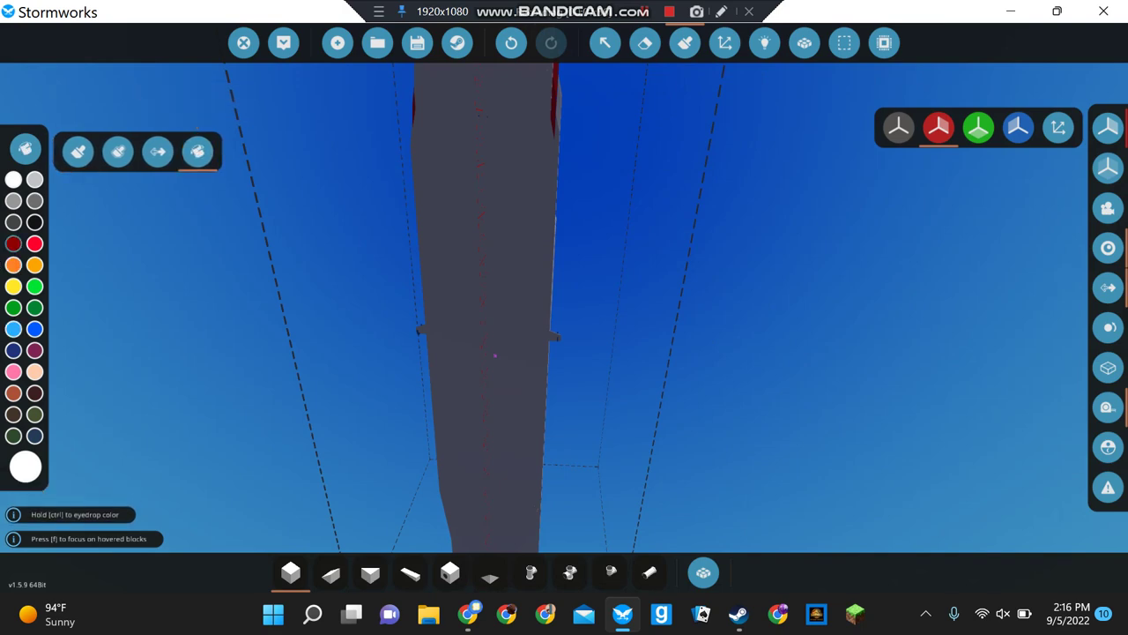
pyautogui.click(13, 243)
pyautogui.click(495, 355)
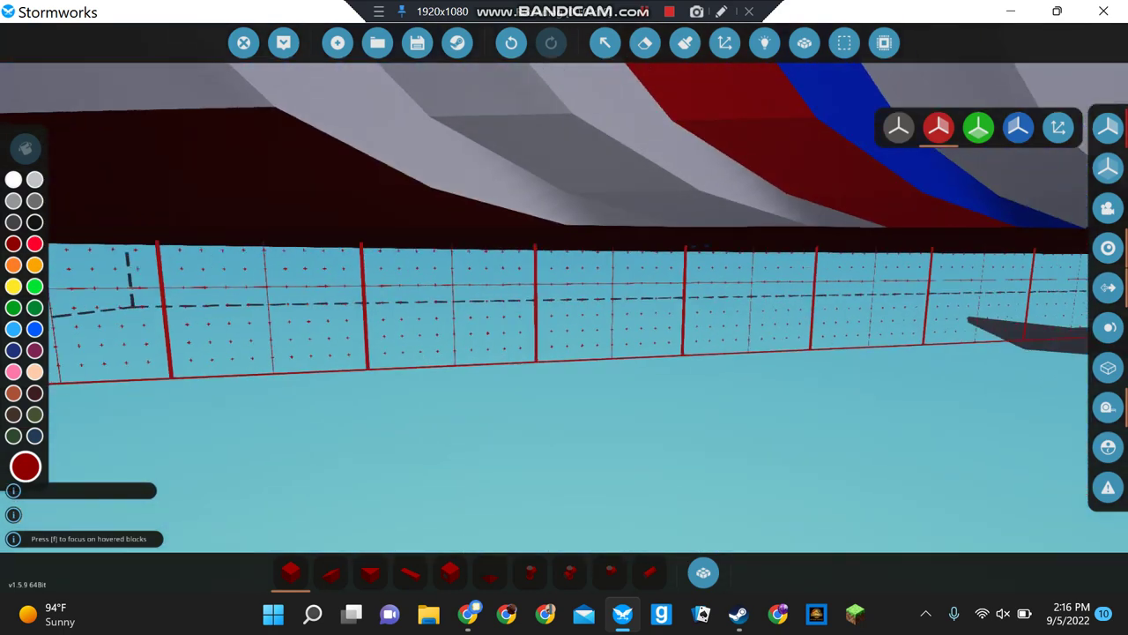
pyautogui.moveTo(26, 148)
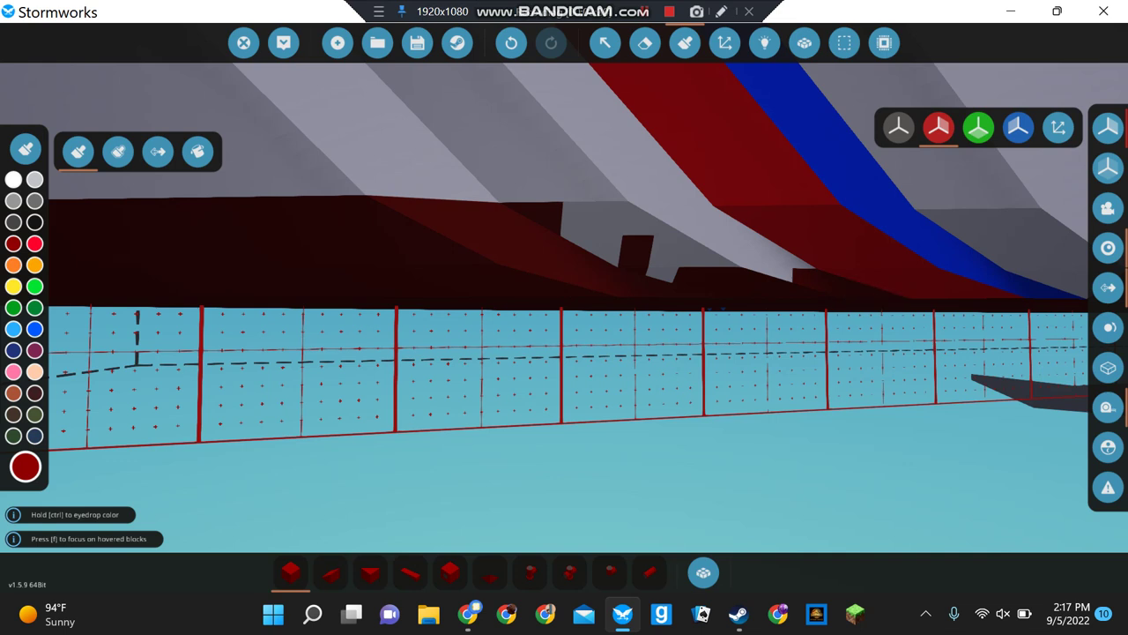
pyautogui.moveTo(670, 234); pyautogui.dragTo(608, 218)
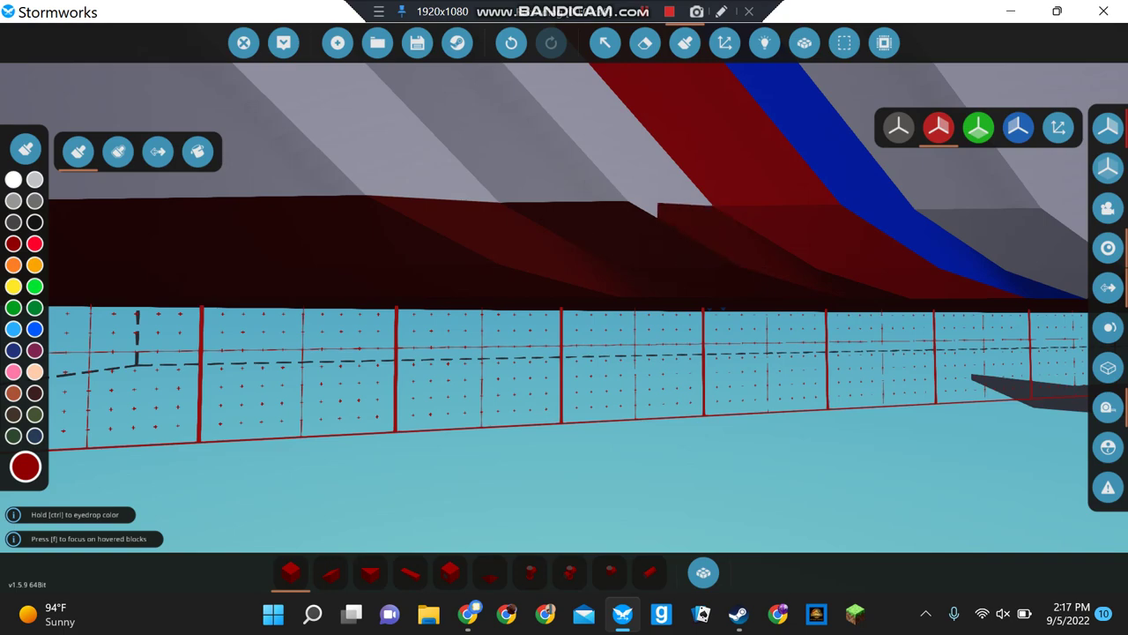
pyautogui.press('d')
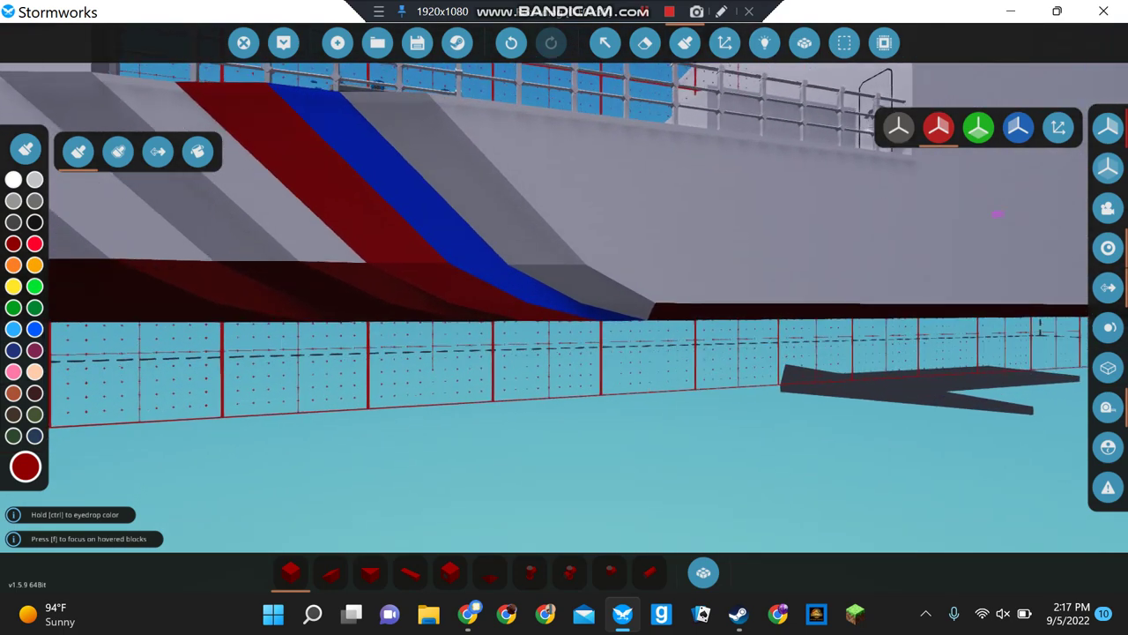
pyautogui.press('s')
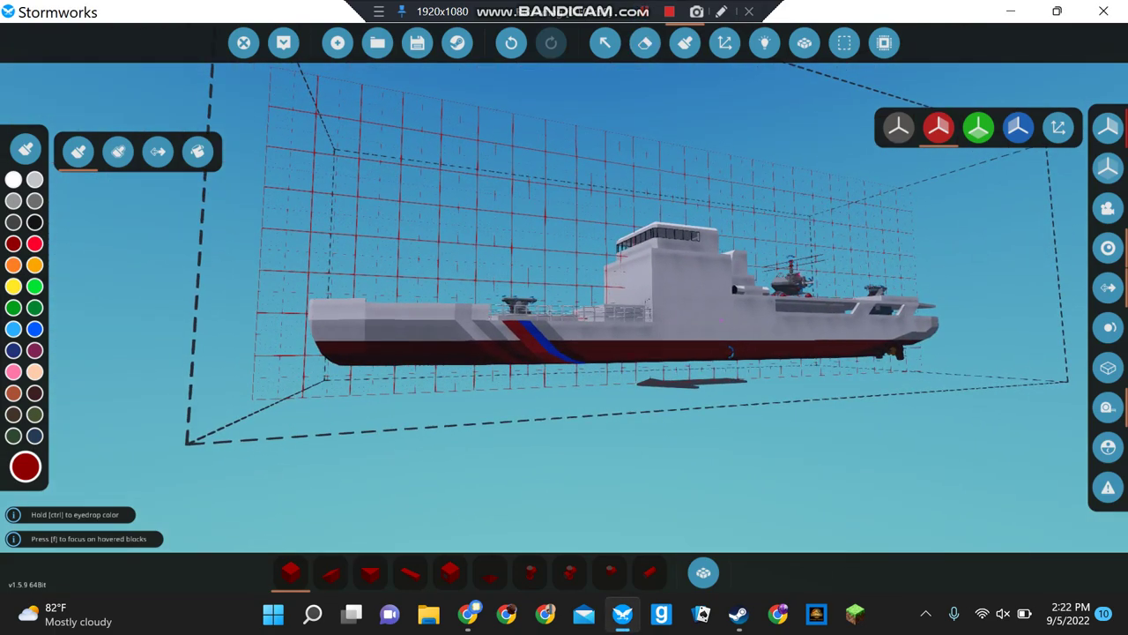
# Remove about eleven blocks from the white beam on the deck near the turret
pyautogui.press('w')
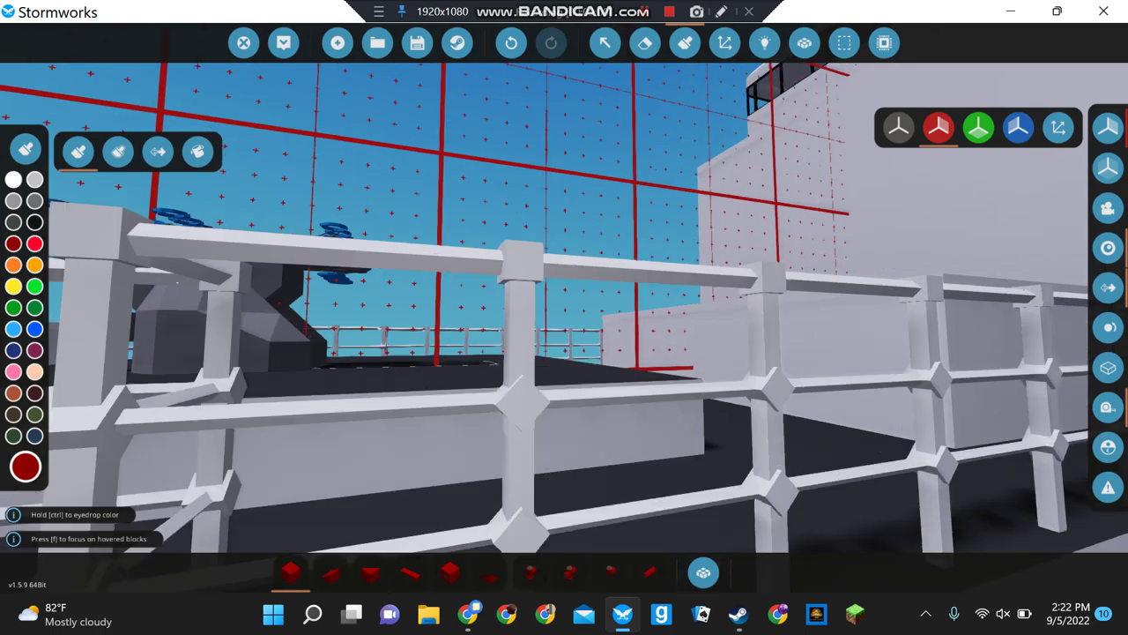
pyautogui.press('s')
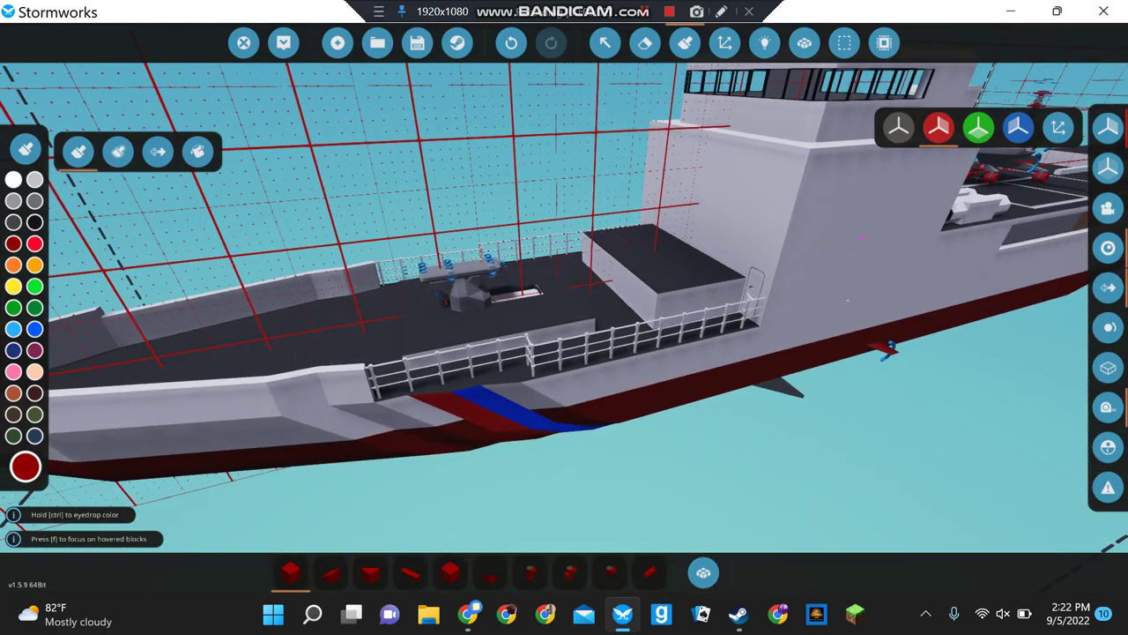
pyautogui.press('f')
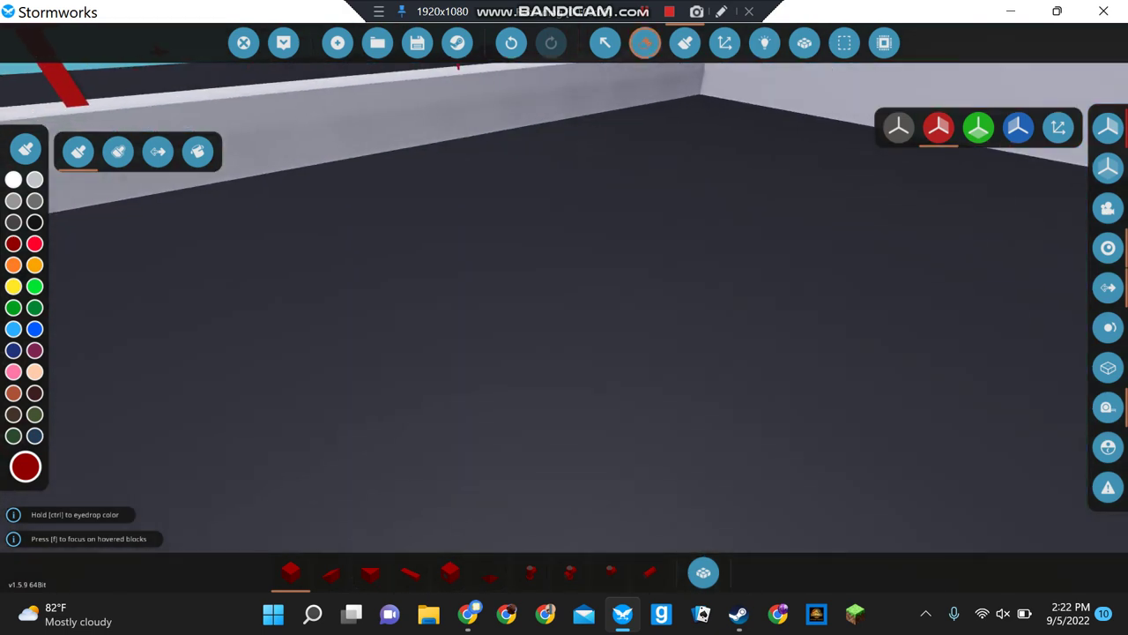
pyautogui.click(644, 42)
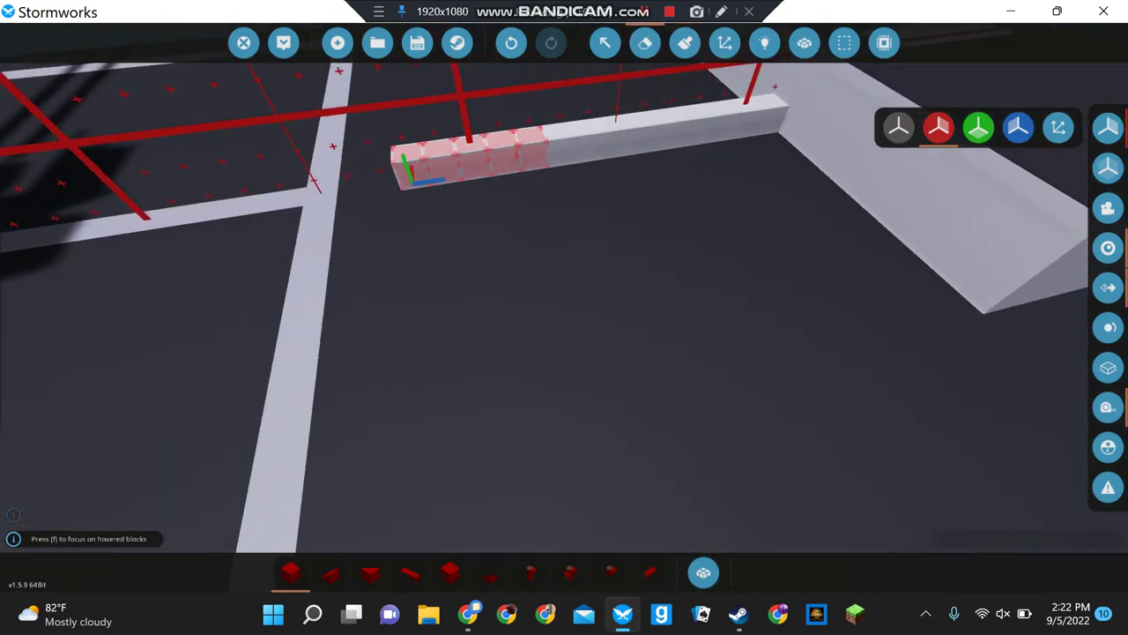
pyautogui.moveTo(540, 148); pyautogui.dragTo(733, 116)
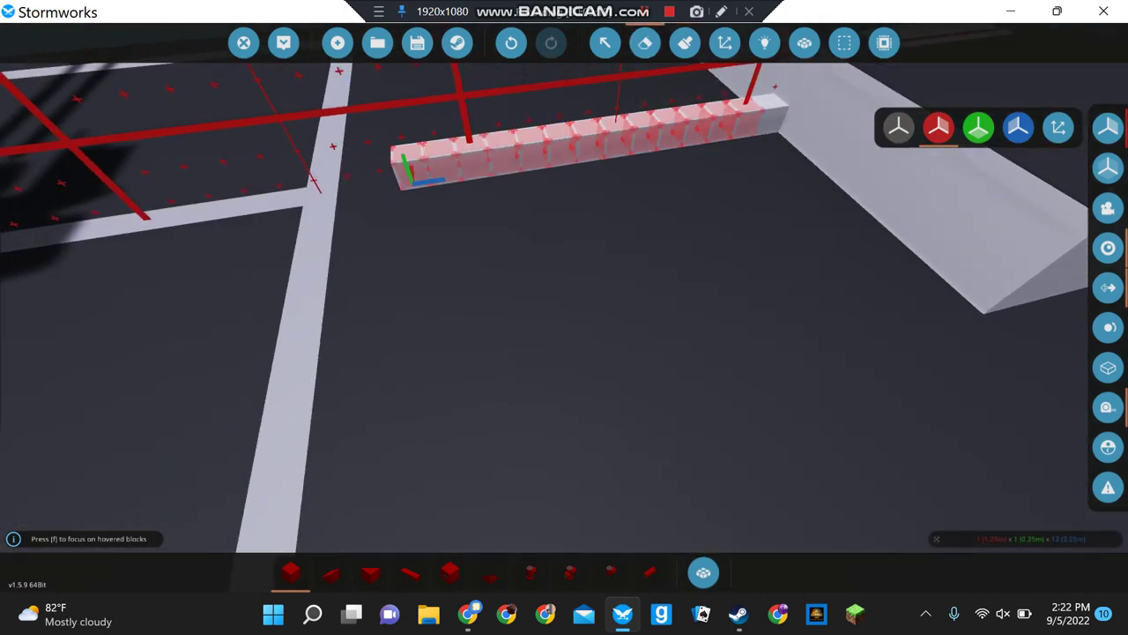
# Survey the ship from the bow along the side to the helicopter deck
pyautogui.press('s')
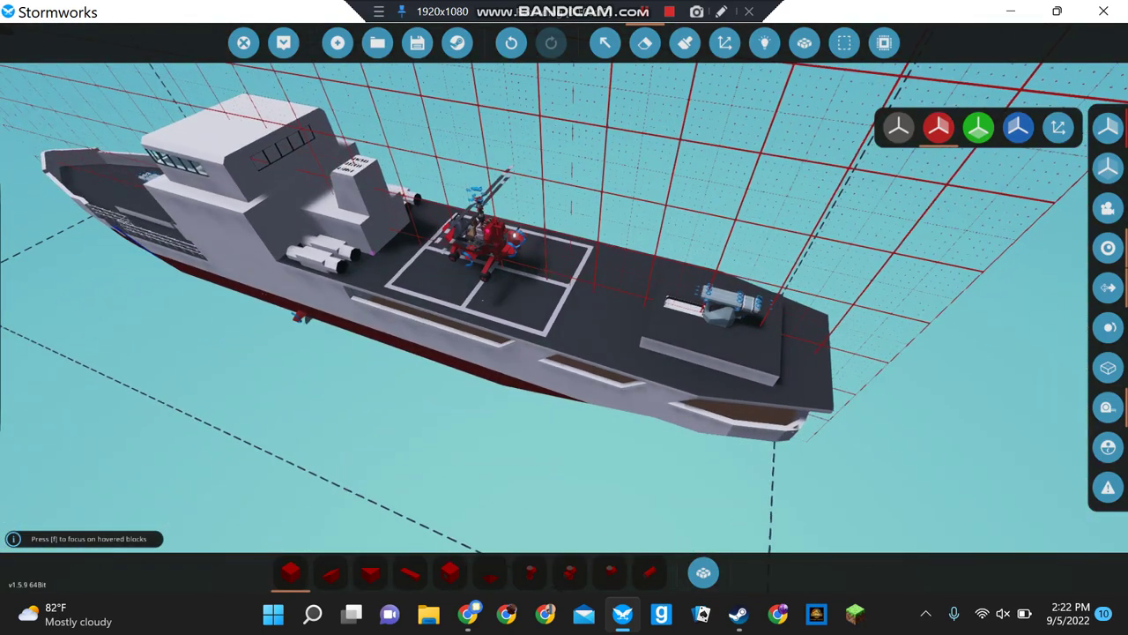
pyautogui.press('w')
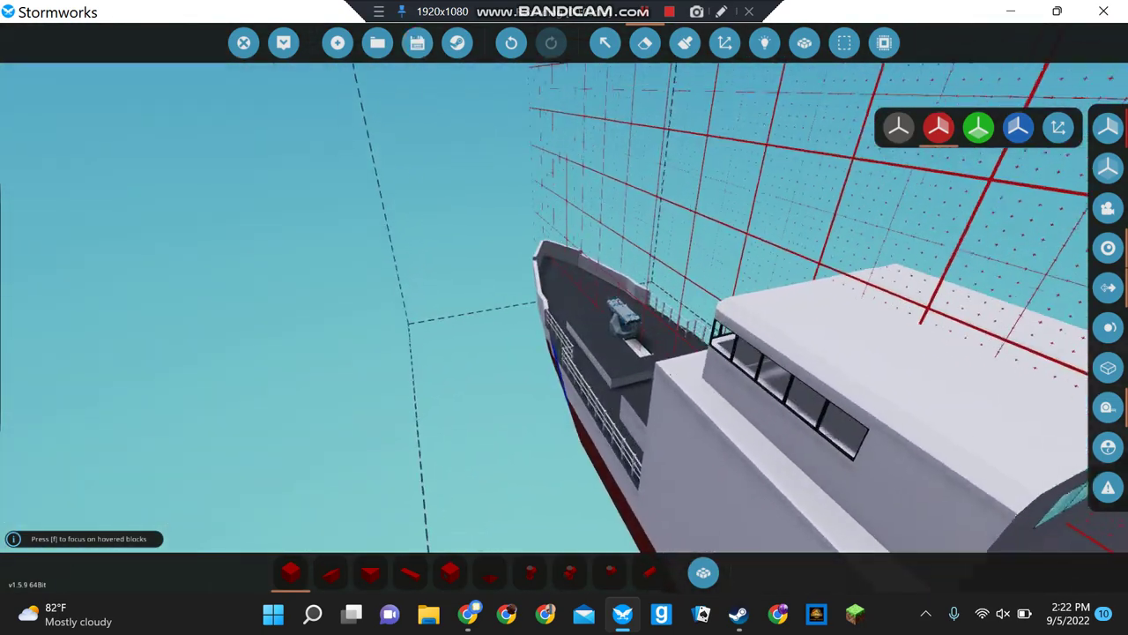
pyautogui.press('s')
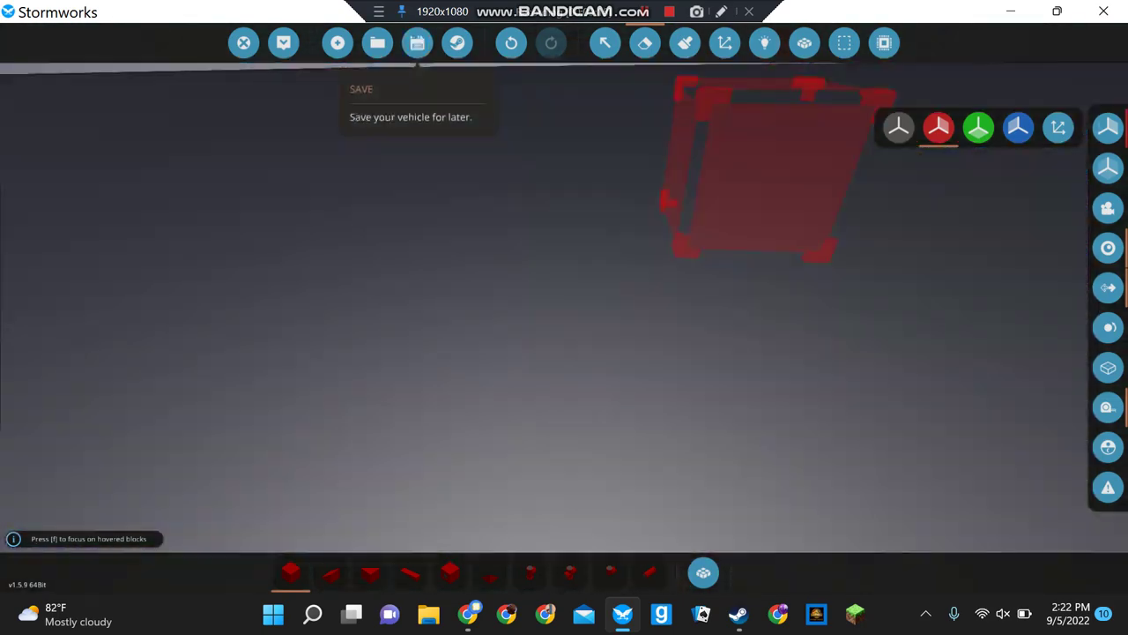
pyautogui.press('d')
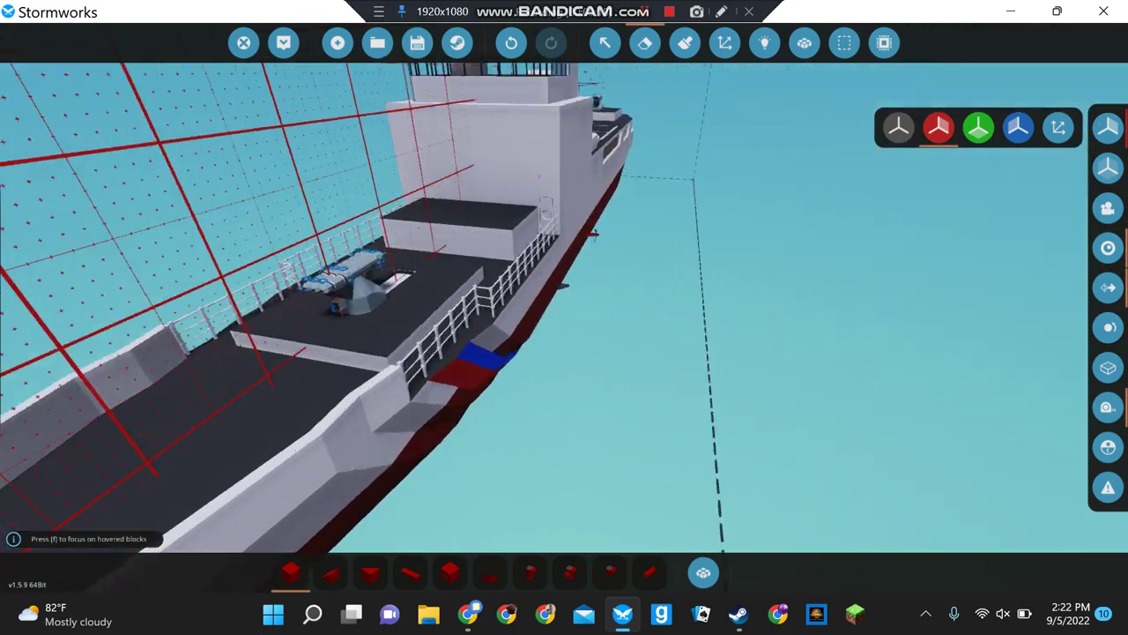
pyautogui.press('w')
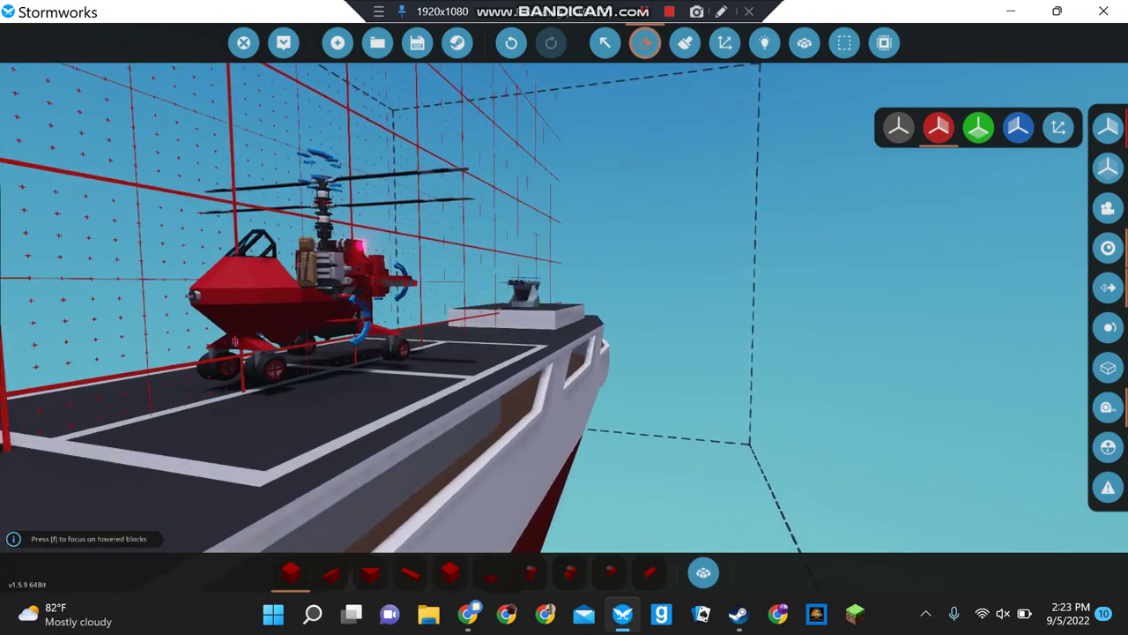
# Overwrite the missile frigate save slot with the current ship
pyautogui.click(417, 43)
pyautogui.click(426, 233)
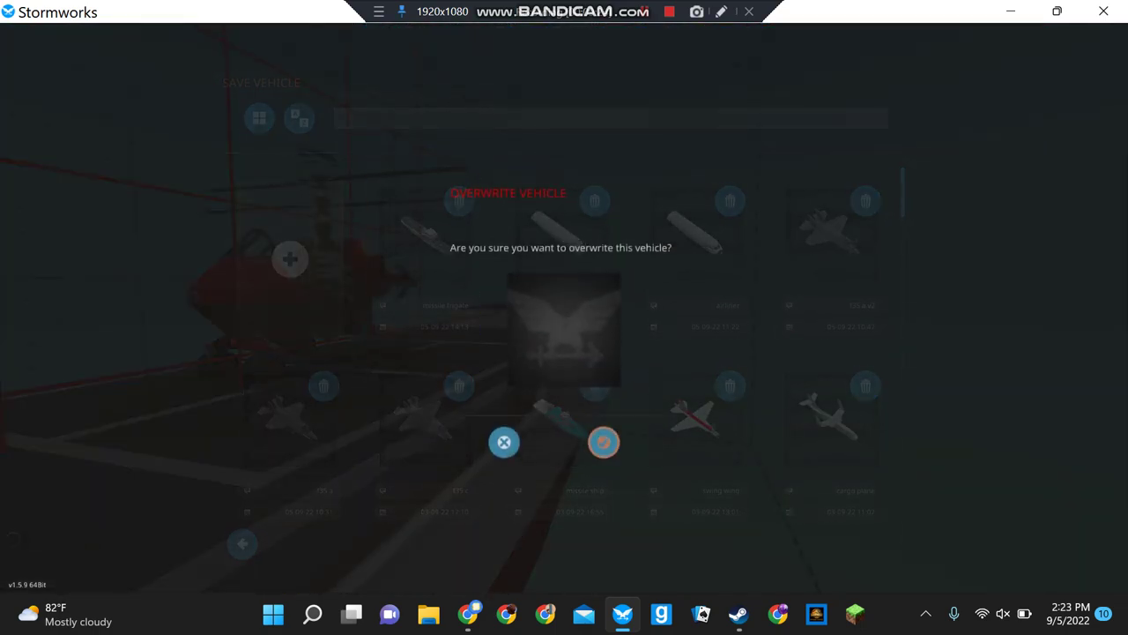
pyautogui.click(605, 439)
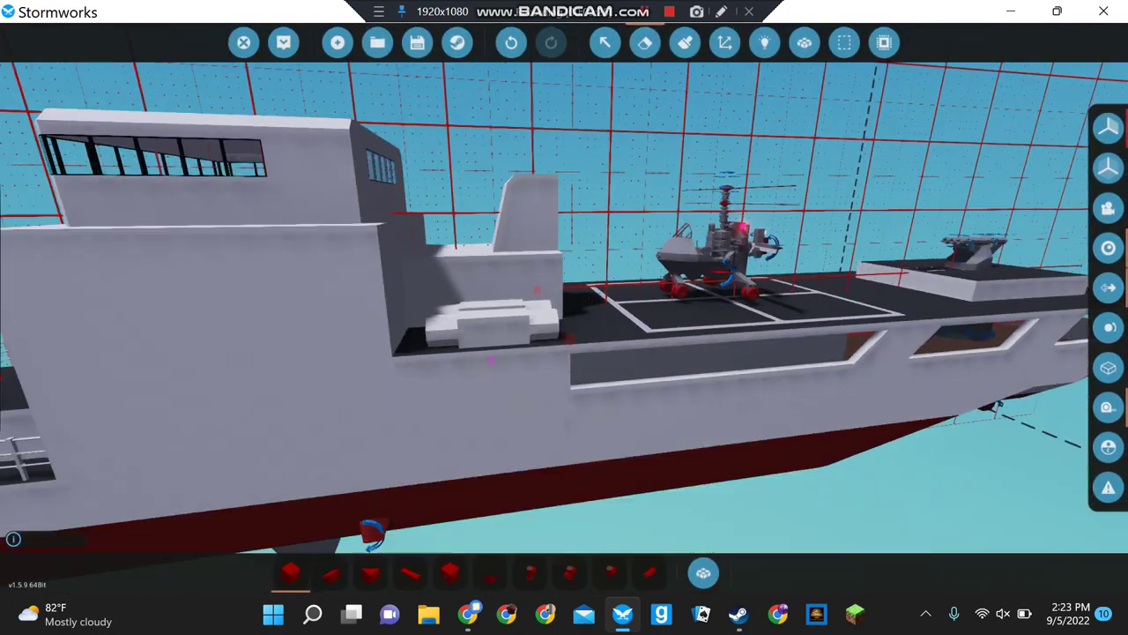